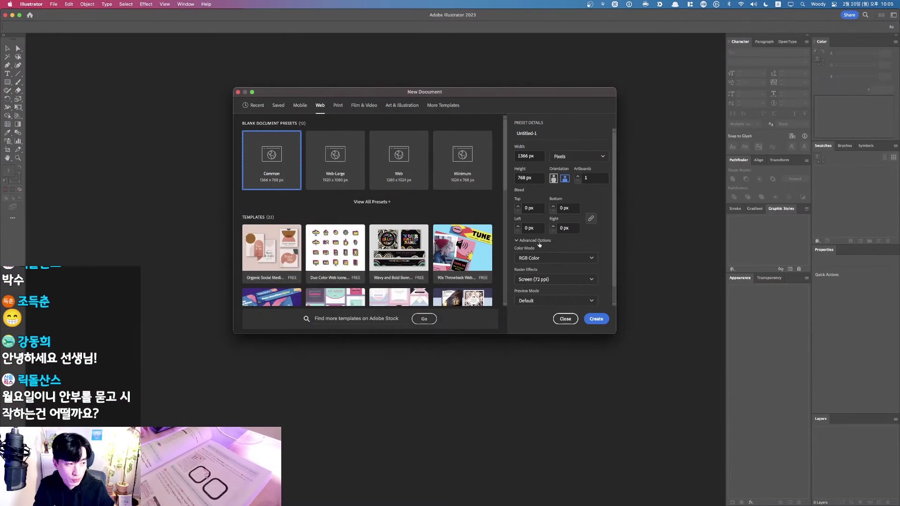
# Step: Start a new document and choose the 1280 x 1024 px Web preset among the web presets
pyautogui.press('Escape')
pyautogui.press('cmd+n')
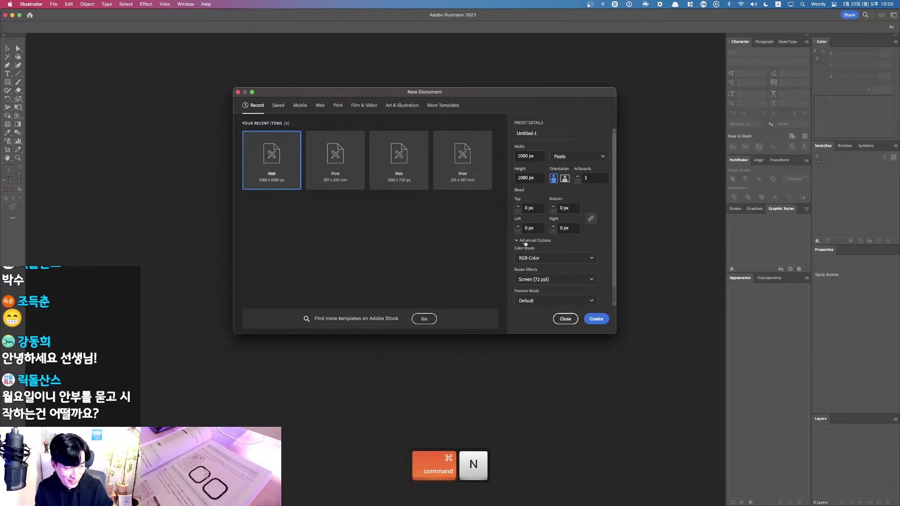
pyautogui.press('F1')
pyautogui.click(319, 106)
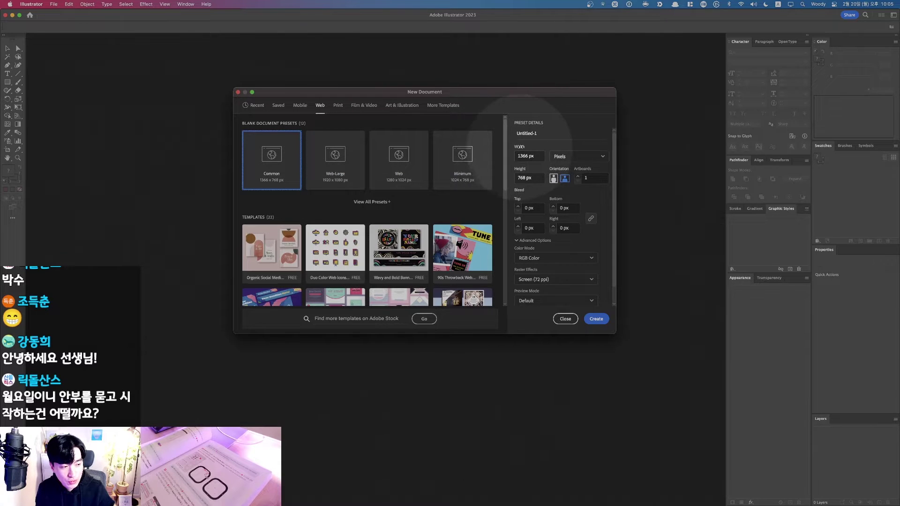
pyautogui.press('F1')
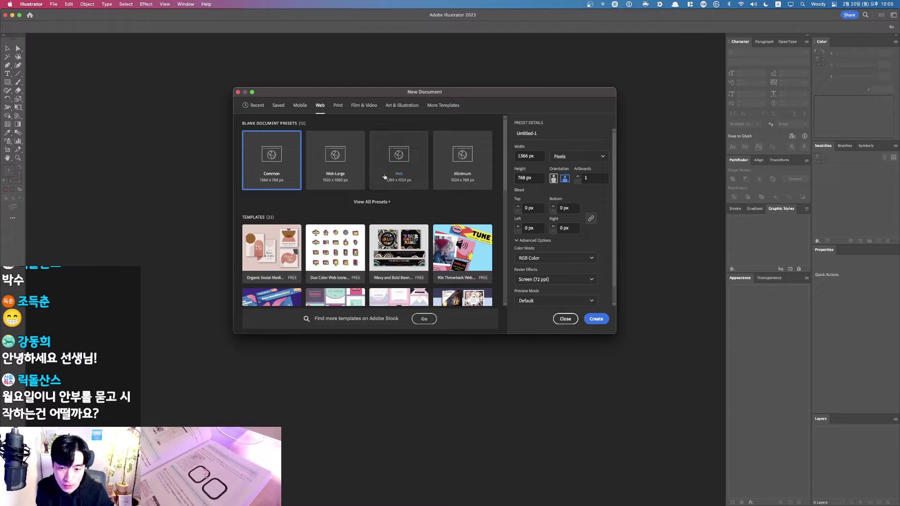
pyautogui.click(399, 177)
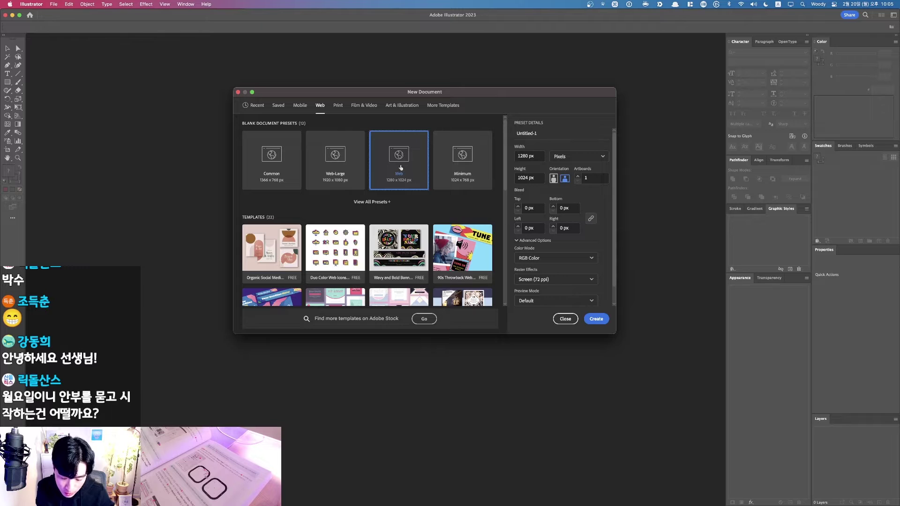
# Step: Expand the full list of blank web document presets and compare the available sizes
pyautogui.click(372, 202)
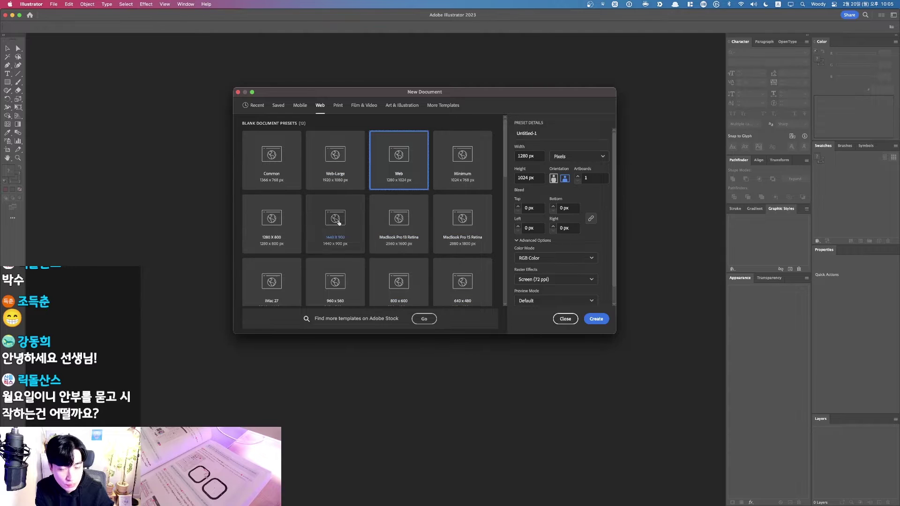
pyautogui.scroll(-1, 425, 245)
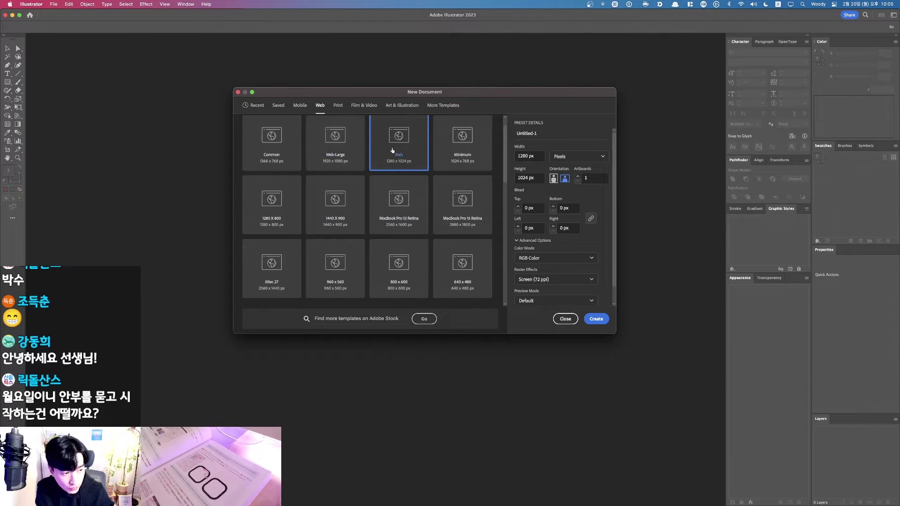
pyautogui.scroll(1, 349, 162)
pyautogui.click(348, 164)
pyautogui.click(391, 159)
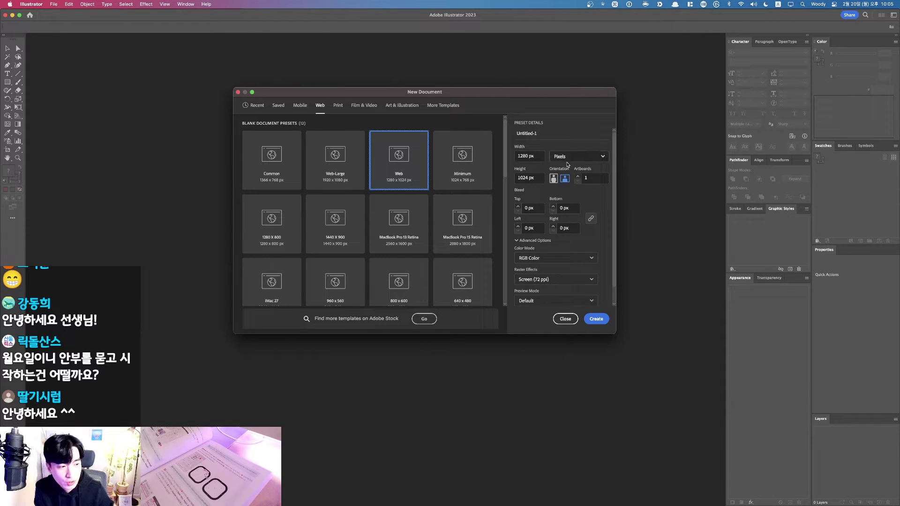
# Step: Check the Print preset settings, and create the document from the 1280 x 1024 px Web preset
pyautogui.click(343, 107)
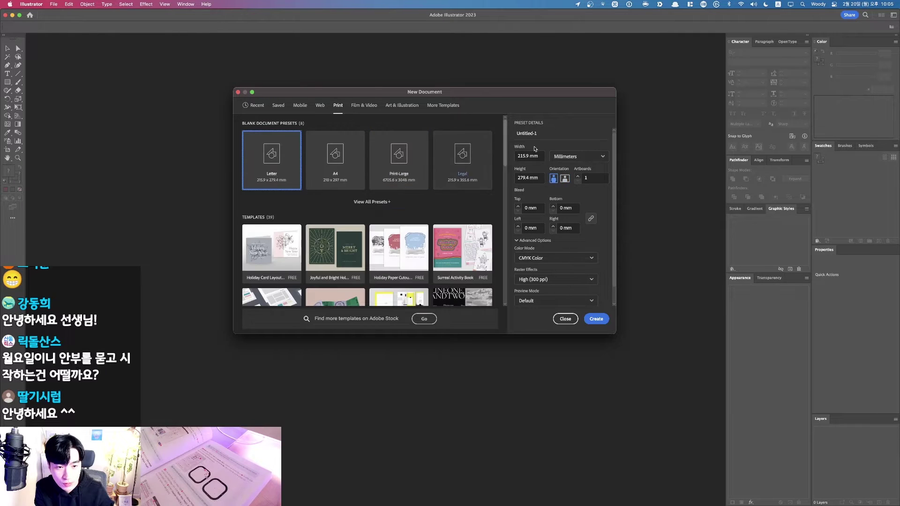
pyautogui.click(320, 105)
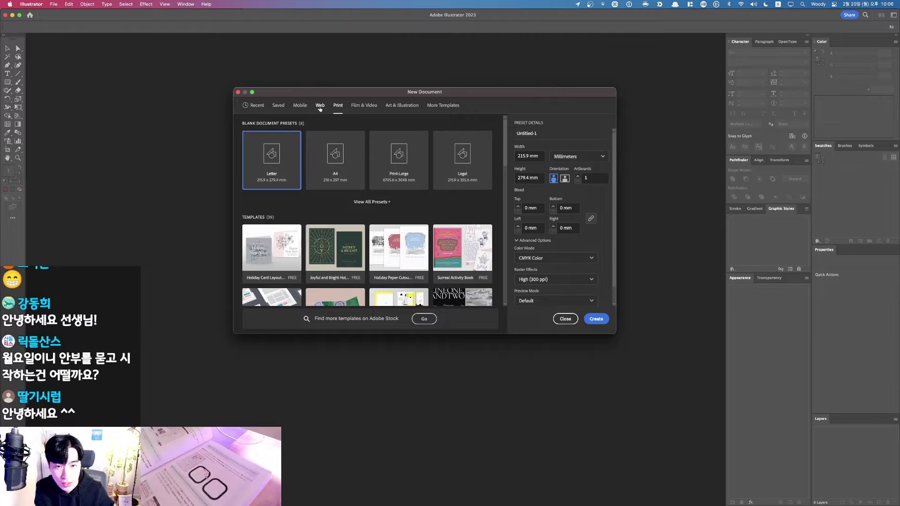
pyautogui.click(399, 167)
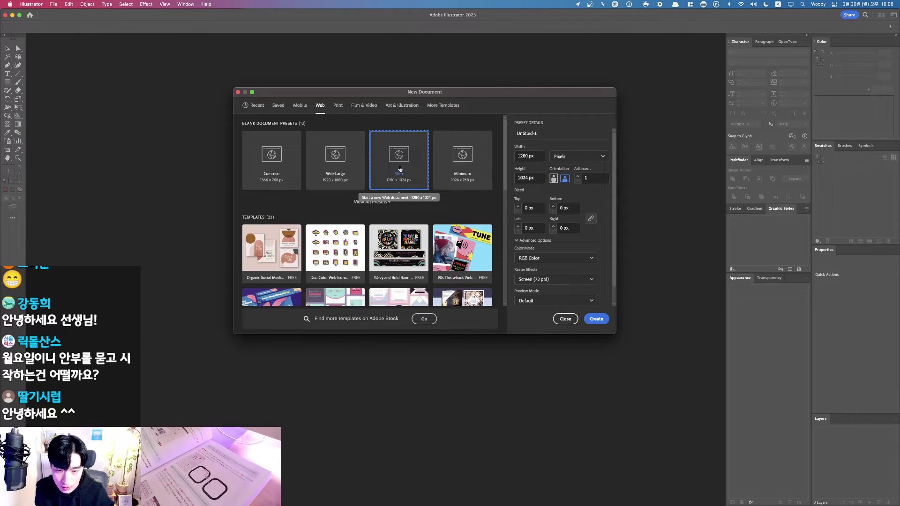
pyautogui.click(607, 322)
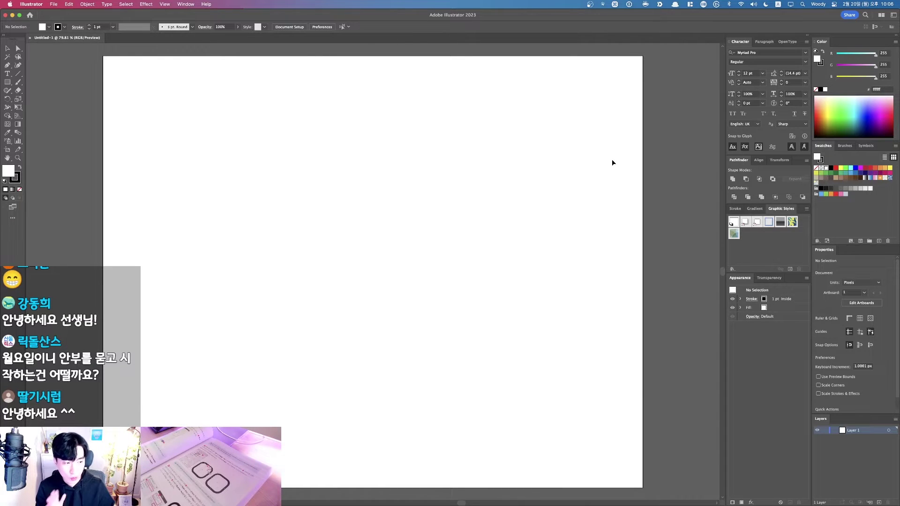
# Step: Set the fill colour to None and make the black stroke the active colour
pyautogui.press('F1')
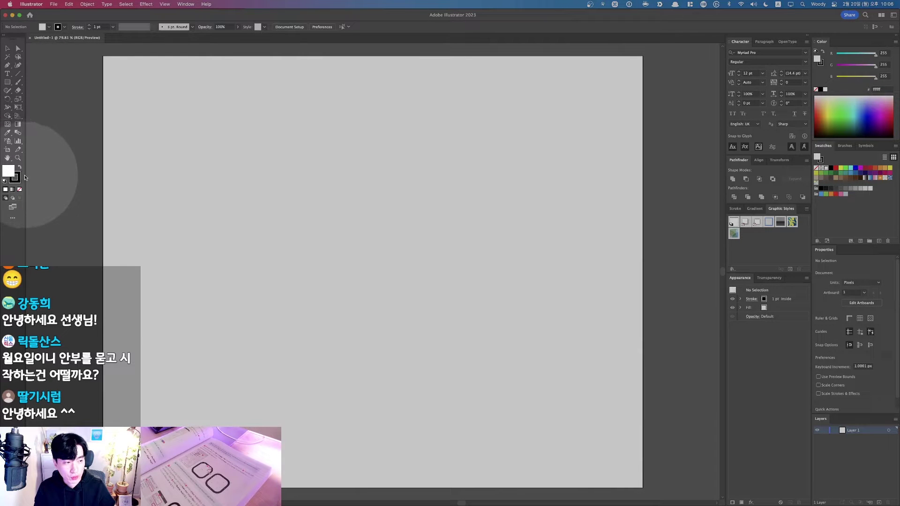
pyautogui.click(15, 179)
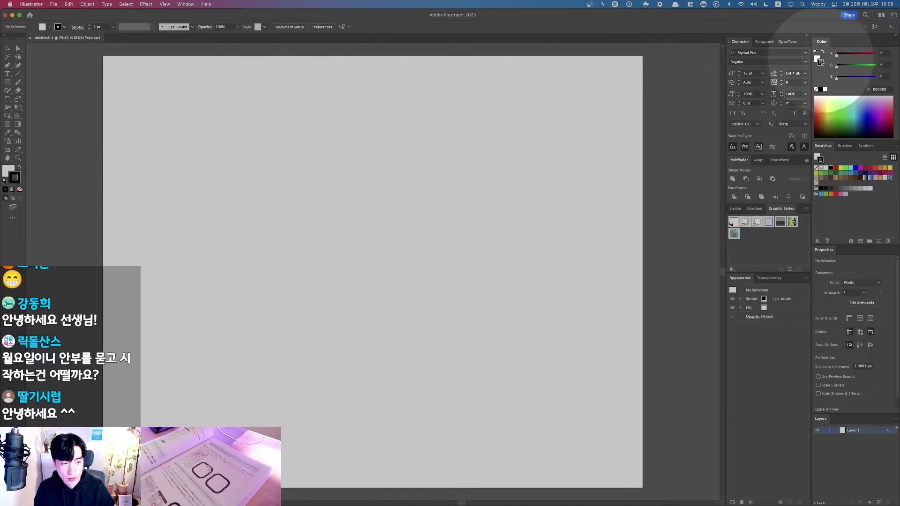
pyautogui.click(817, 157)
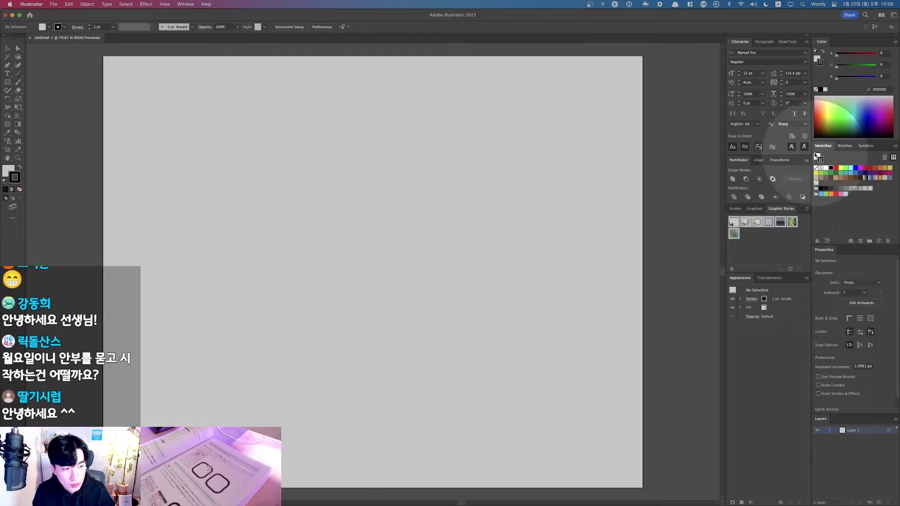
pyautogui.press('F1')
pyautogui.press('F1')
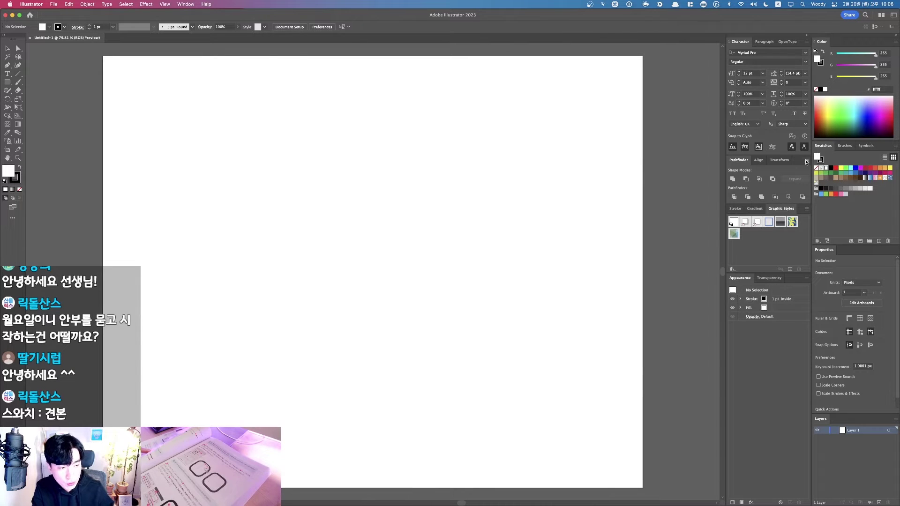
pyautogui.press('F1')
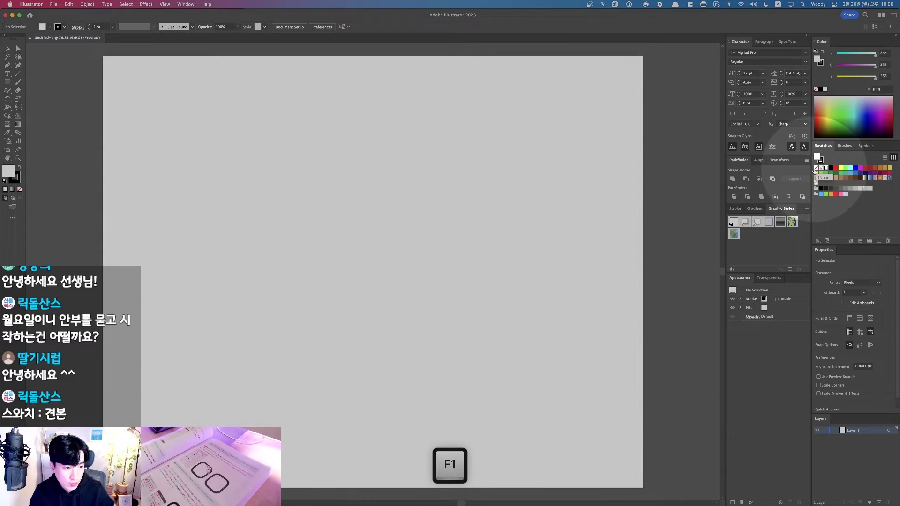
pyautogui.press('fn')
pyautogui.press('F1')
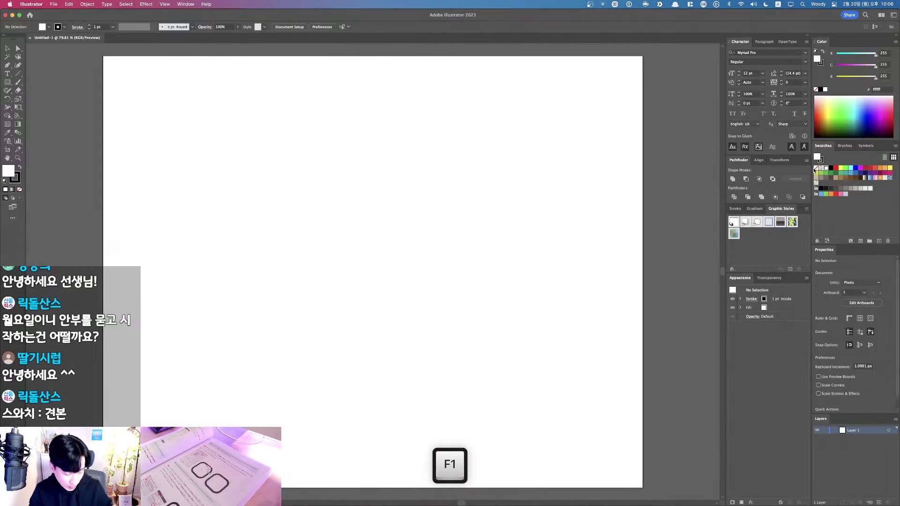
pyautogui.press('/')
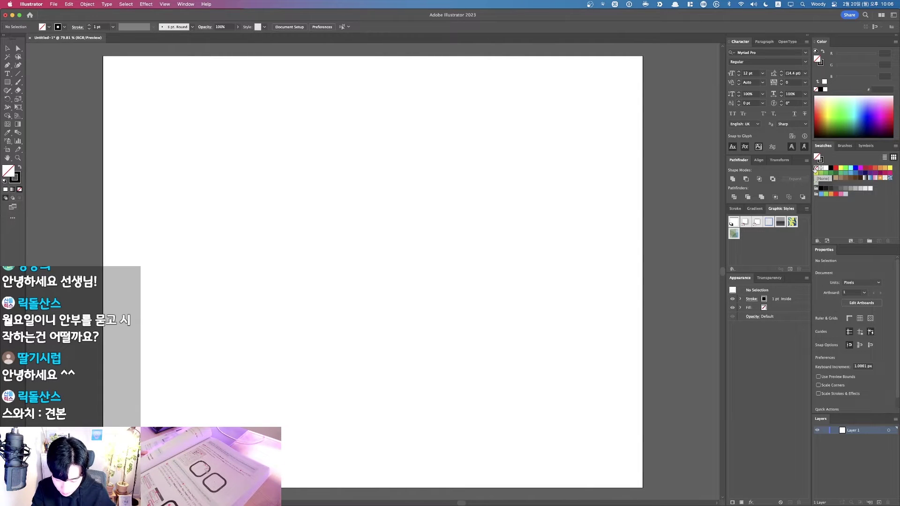
pyautogui.click(821, 160)
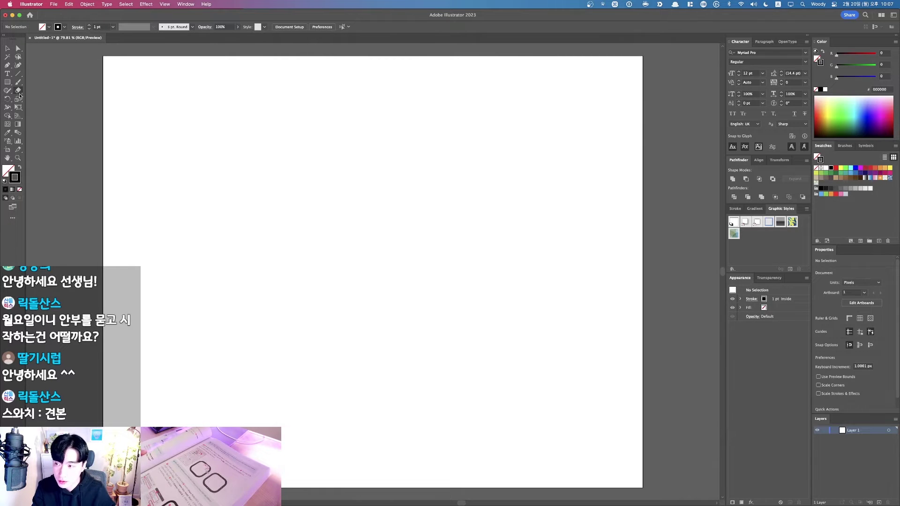
# Step: Draw a trial rectangle about 413 x 228 px near the middle of the artboard and delete it
pyautogui.press('F1')
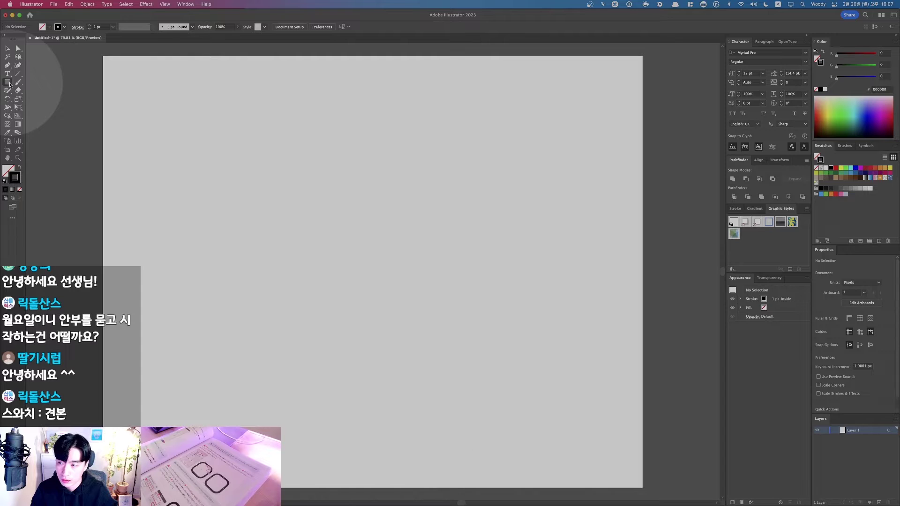
pyautogui.click(8, 82)
pyautogui.press('F1')
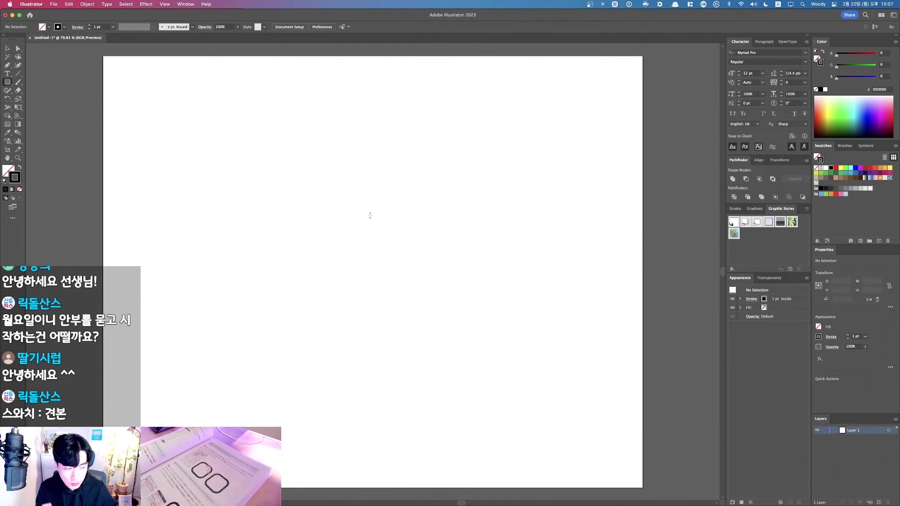
pyautogui.moveTo(316, 200); pyautogui.dragTo(491, 295)
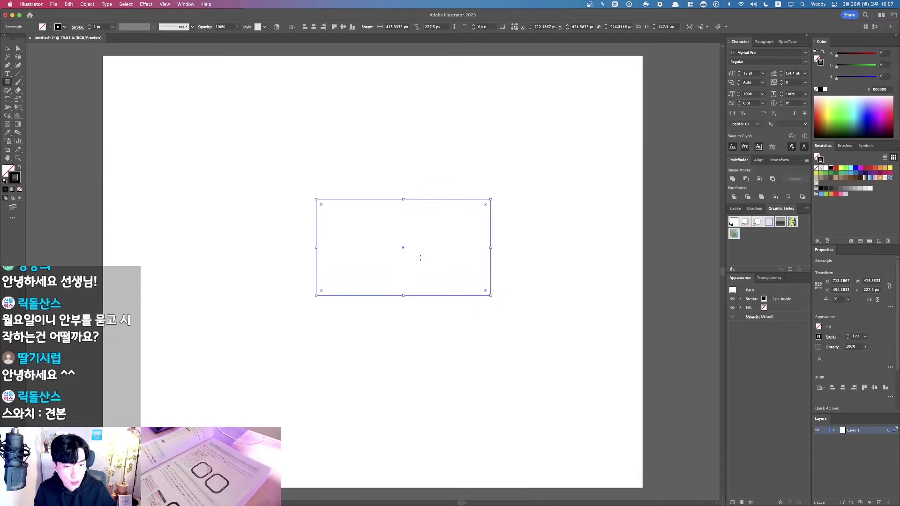
pyautogui.press('Delete')
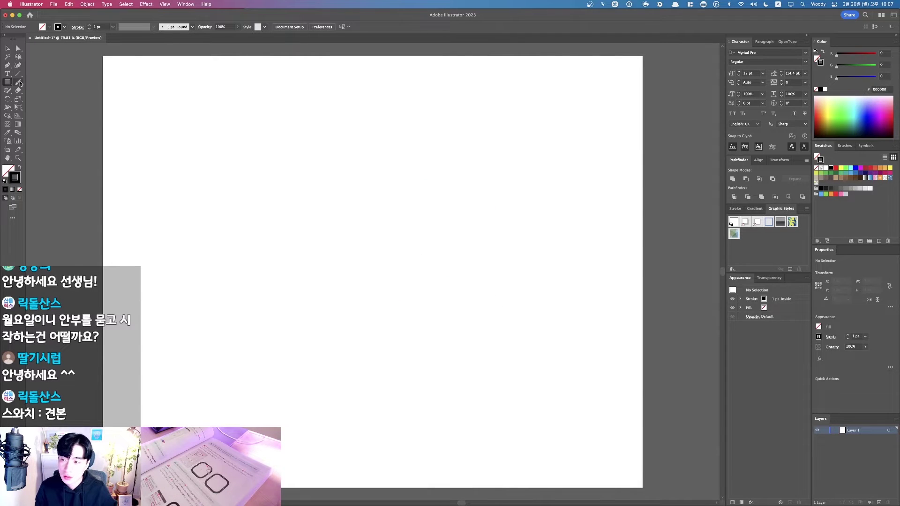
# Step: Create a 200 x 200 px square on the artboard with the Rectangle tool, entering its exact width and height
pyautogui.press('F1')
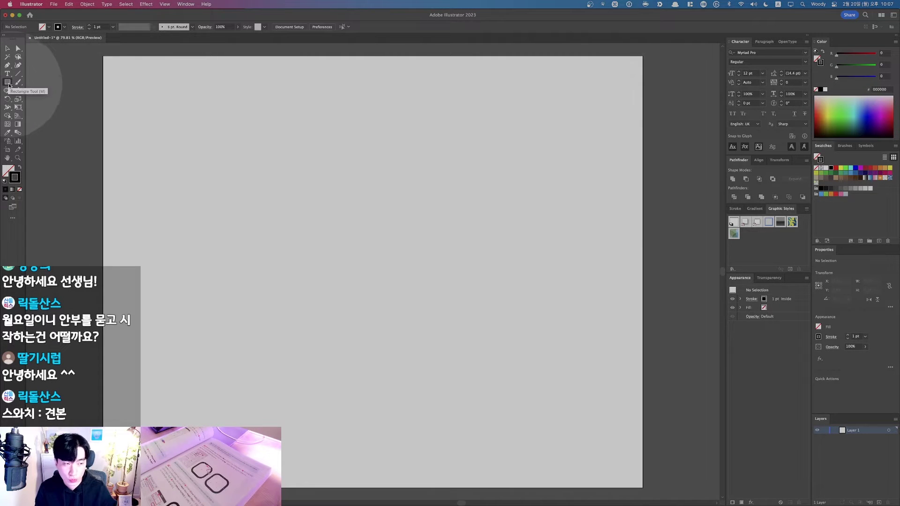
pyautogui.click(9, 84)
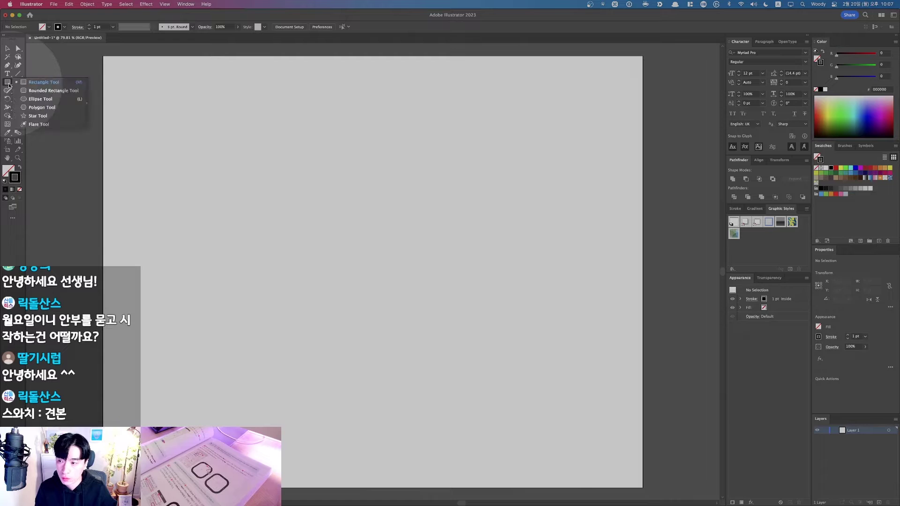
pyautogui.click(35, 84)
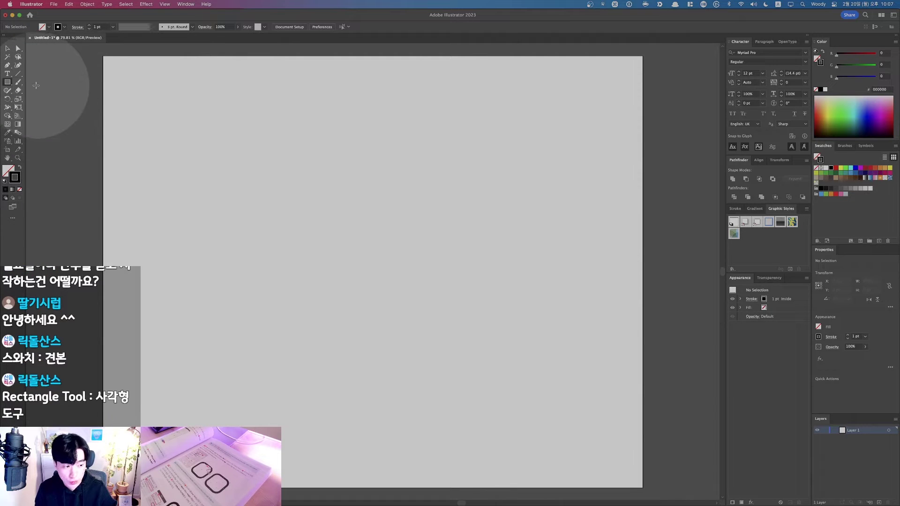
pyautogui.press('F1')
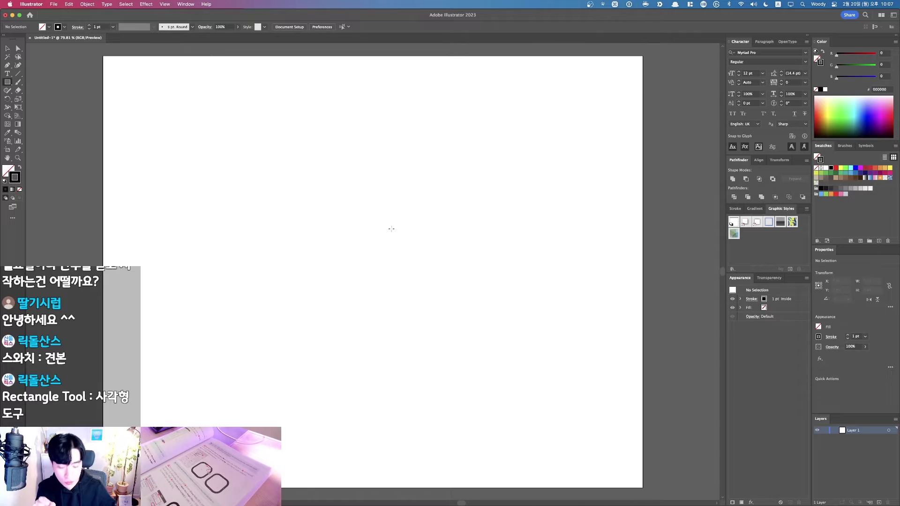
pyautogui.click(391, 229)
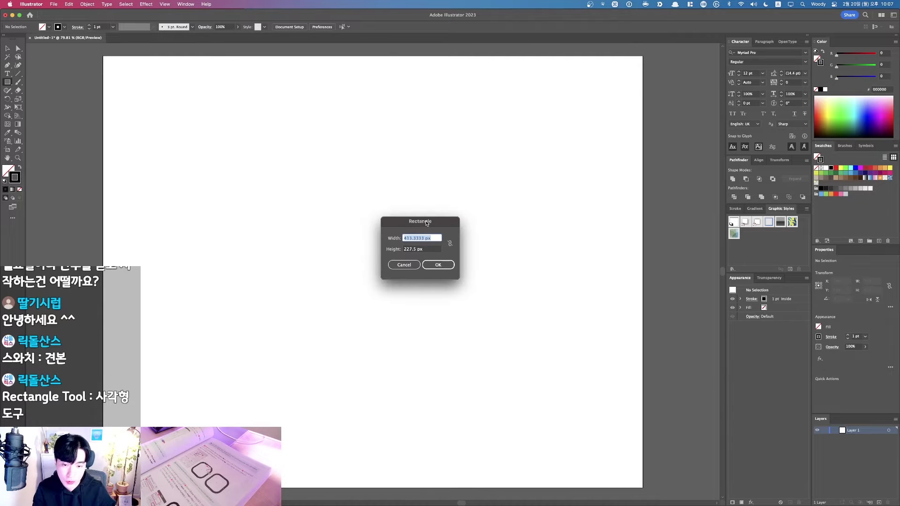
pyautogui.moveTo(427, 223); pyautogui.dragTo(400, 194)
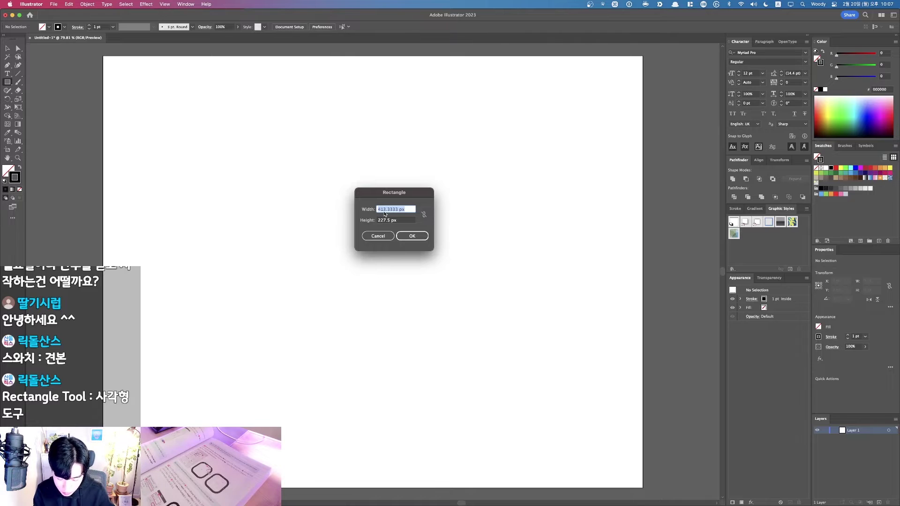
pyautogui.write('200')
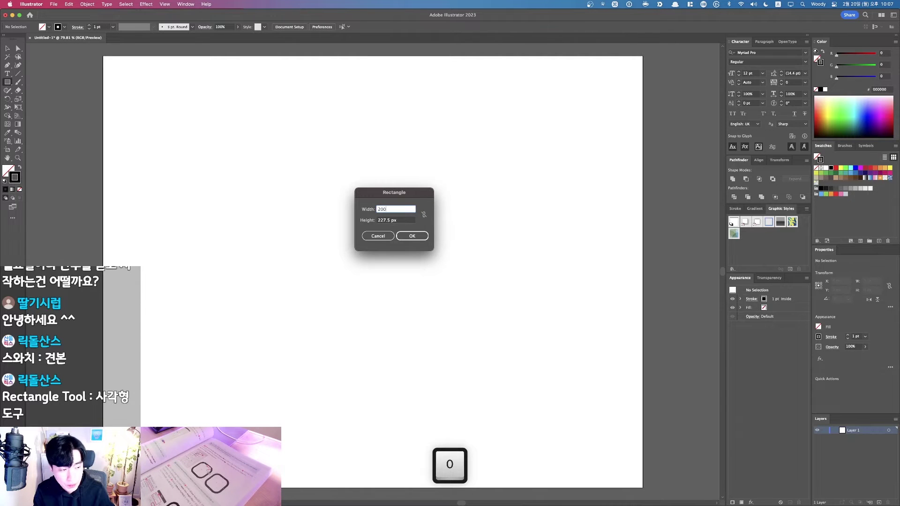
pyautogui.press('Tab')
pyautogui.write('20')
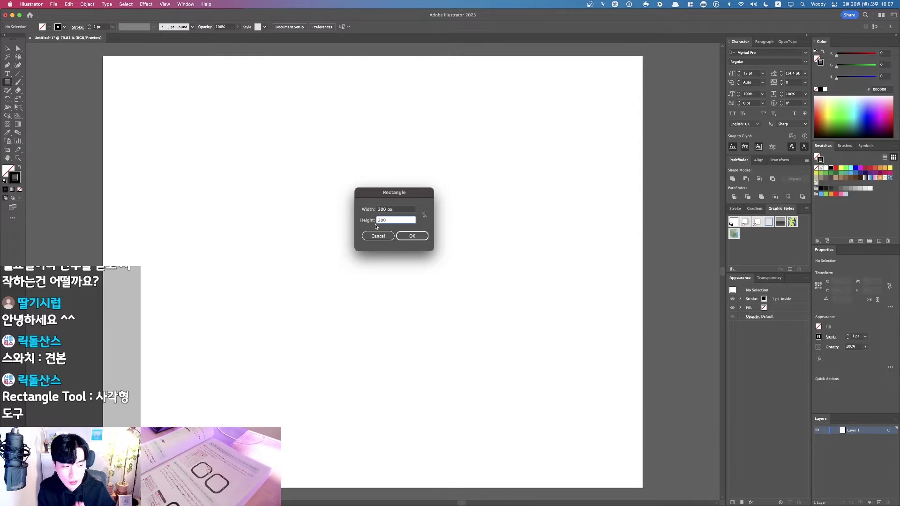
pyautogui.press('Tab')
pyautogui.press('F1')
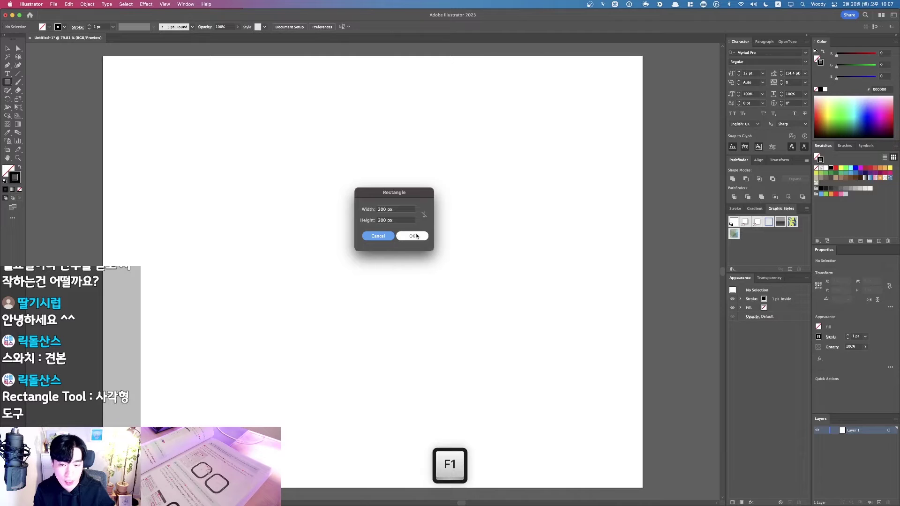
pyautogui.click(415, 236)
# Step: Move the square to the artboard's horizontal centre at X 640 px and Y about 474 px
pyautogui.press('v')
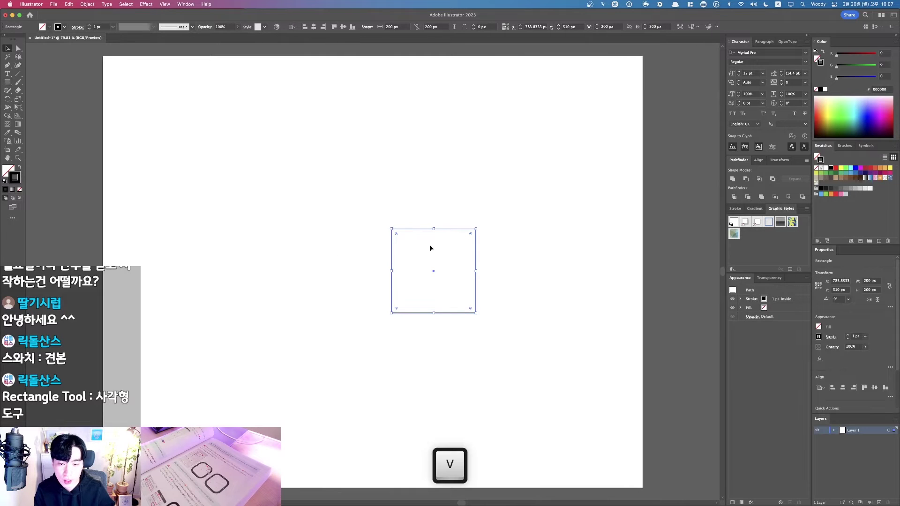
pyautogui.click(338, 214)
pyautogui.moveTo(403, 230); pyautogui.dragTo(345, 216)
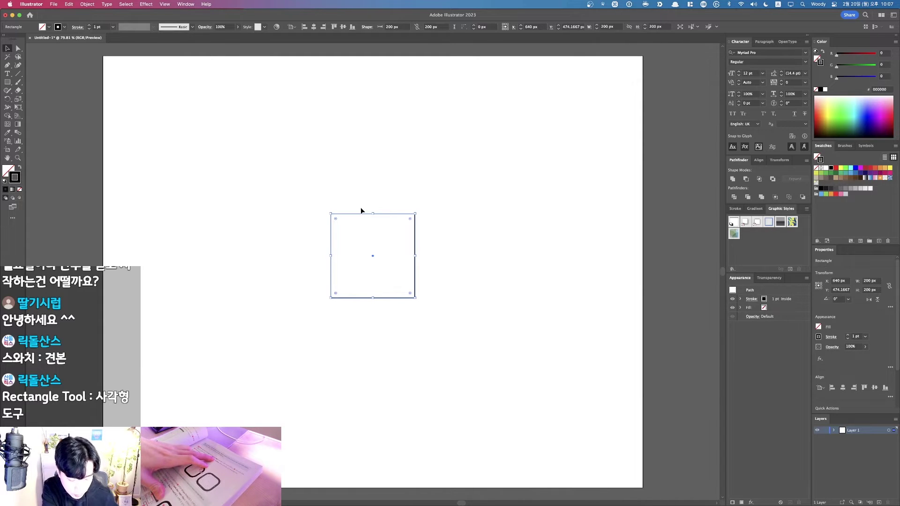
# Step: Set the square's stroke weight to 20 pt
pyautogui.click(736, 209)
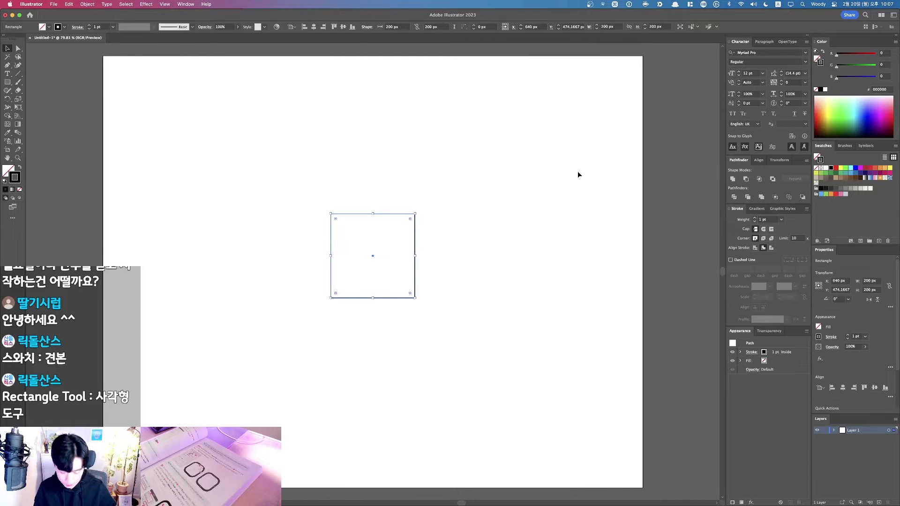
pyautogui.press('F1')
pyautogui.click(185, 3)
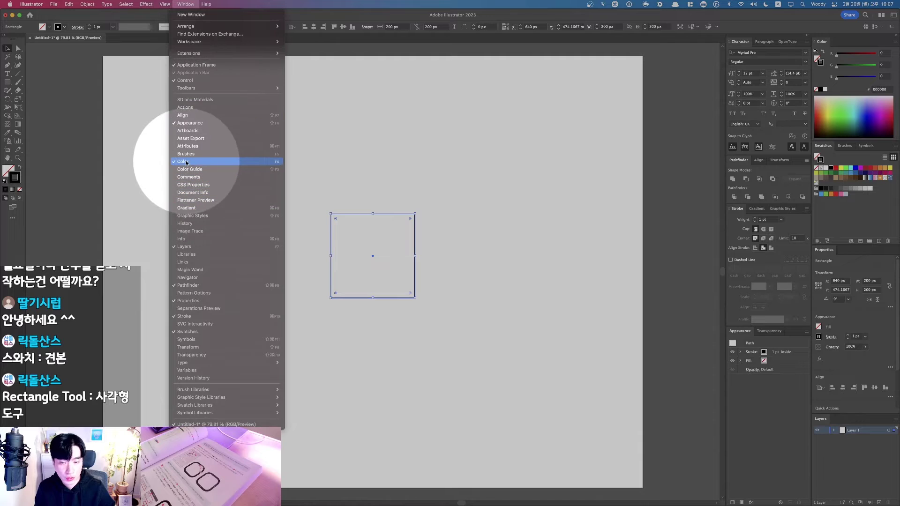
pyautogui.press('F1')
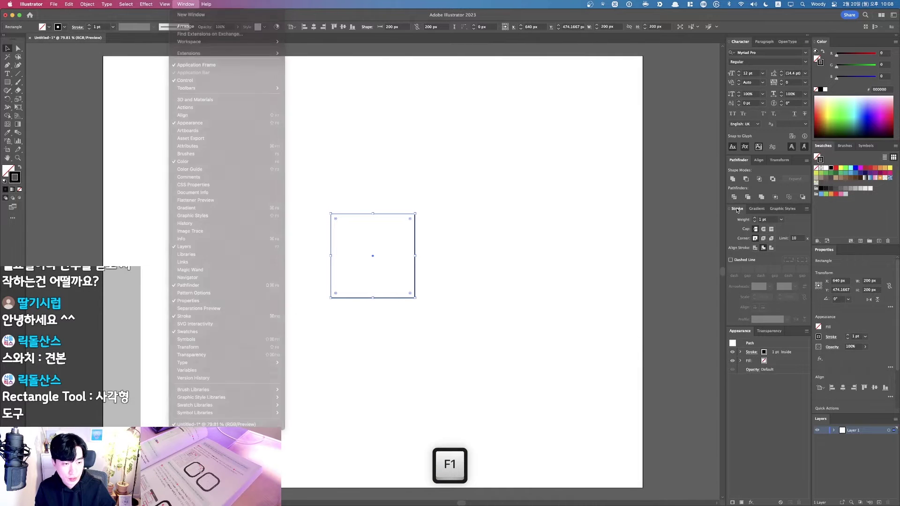
pyautogui.click(765, 218)
pyautogui.write('2')
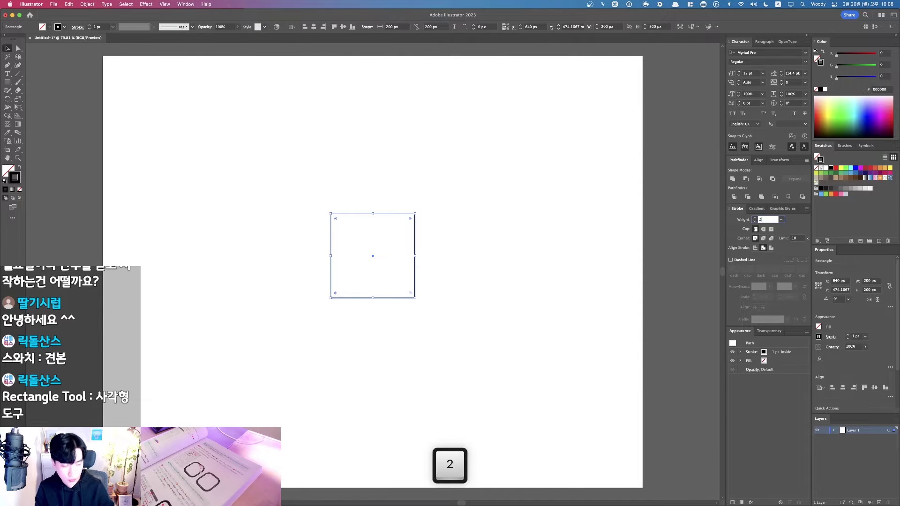
pyautogui.write('0')
pyautogui.press('Return')
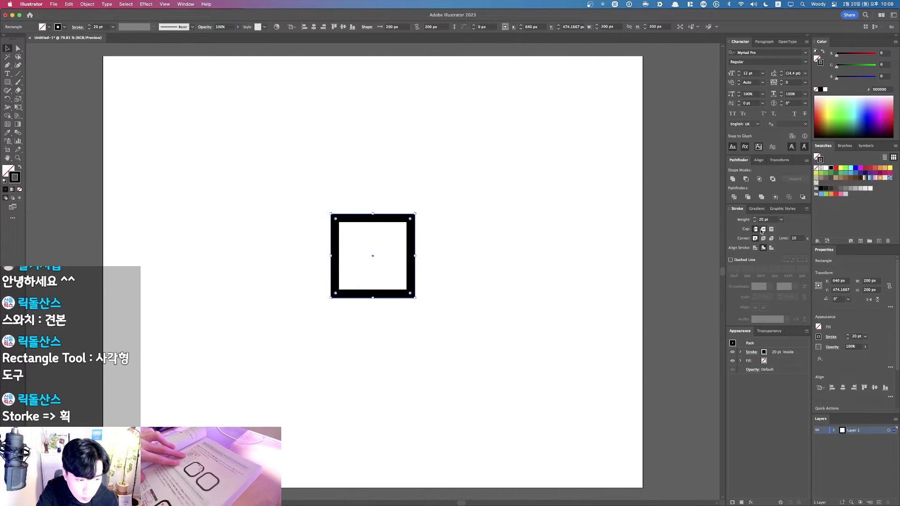
# Step: Align the square's stroke to the centre of its path
pyautogui.press('F1')
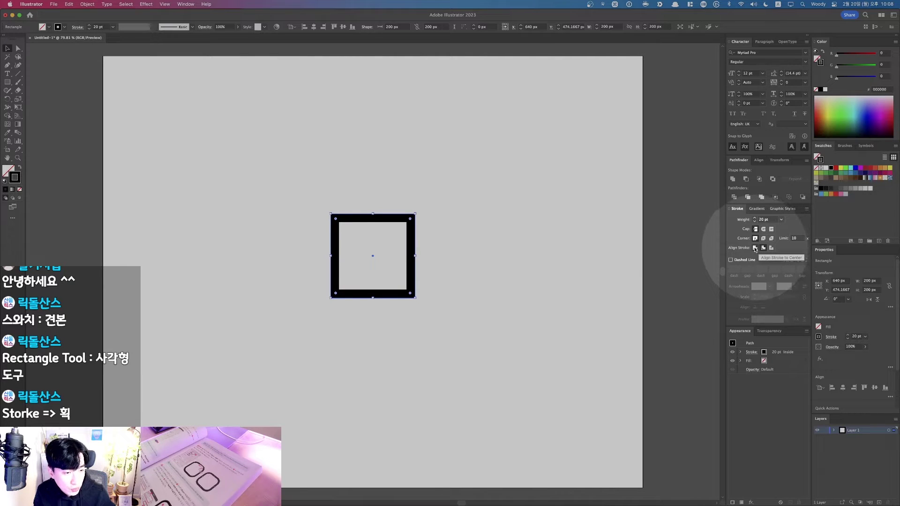
pyautogui.click(755, 248)
pyautogui.press('F1')
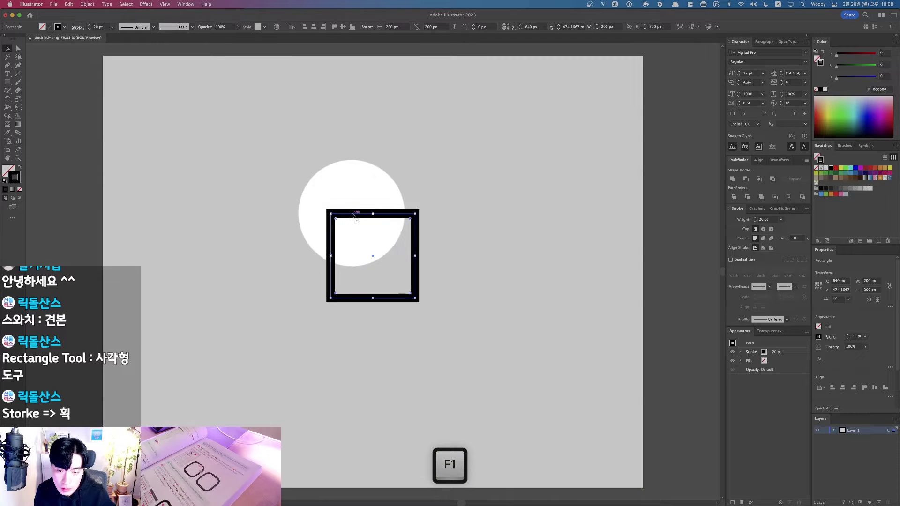
pyautogui.press('F1')
pyautogui.press('super+space')
pyautogui.moveTo(293, 192); pyautogui.dragTo(463, 316)
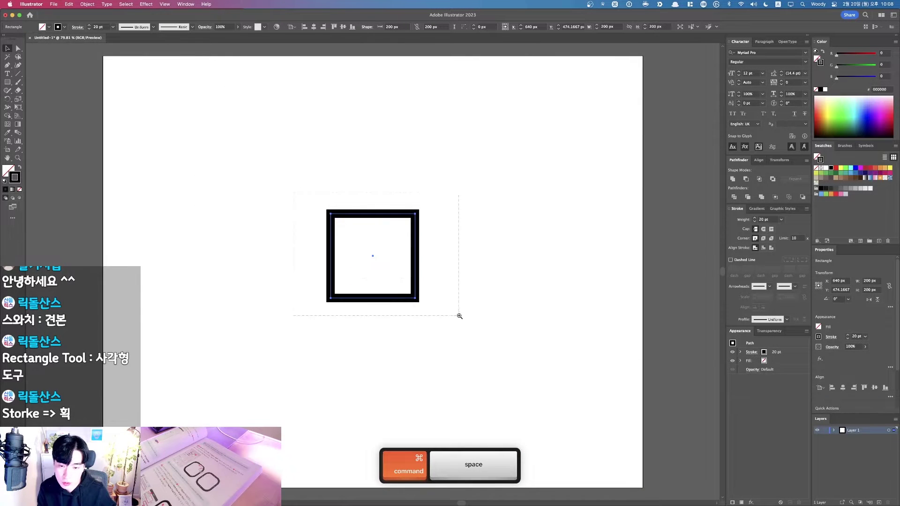
pyautogui.press('F1')
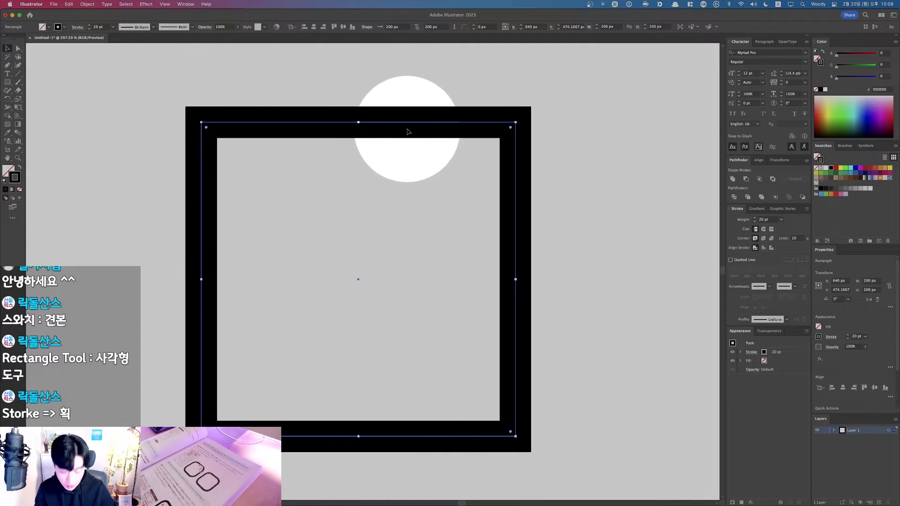
# Step: Try the inside and outside stroke alignments on the square and return to the centre alignment
pyautogui.press('F1')
pyautogui.click(764, 248)
pyautogui.press('F1')
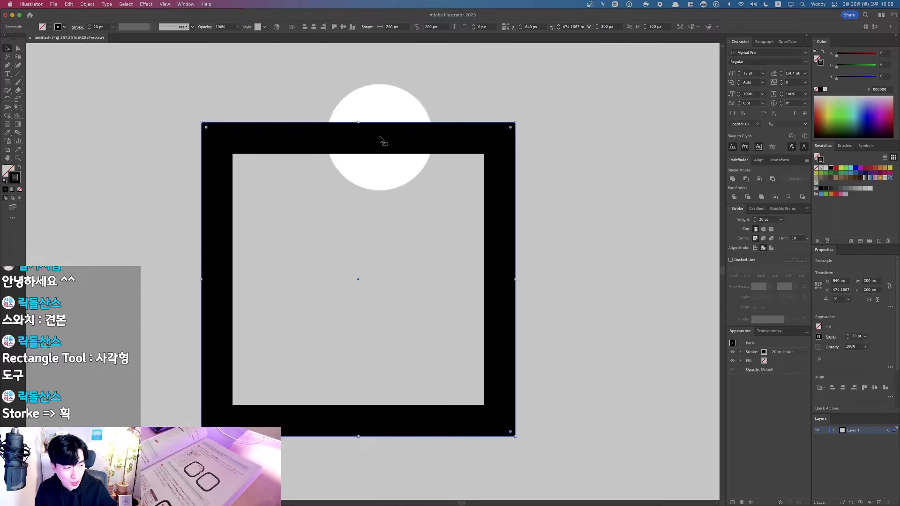
pyautogui.click(771, 248)
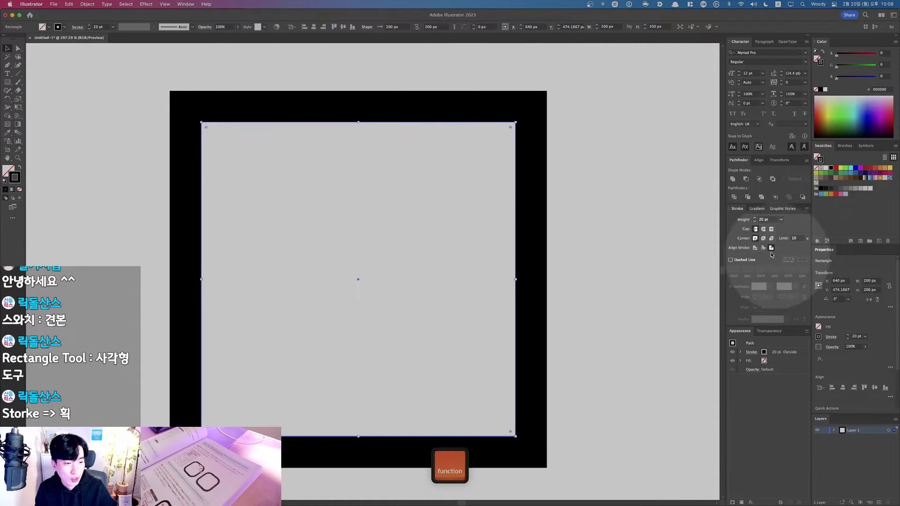
pyautogui.press('F1')
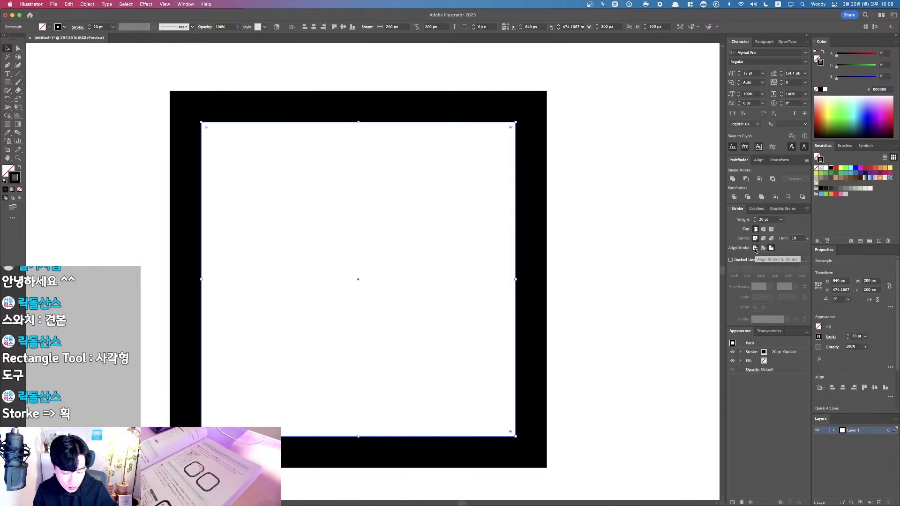
pyautogui.click(755, 248)
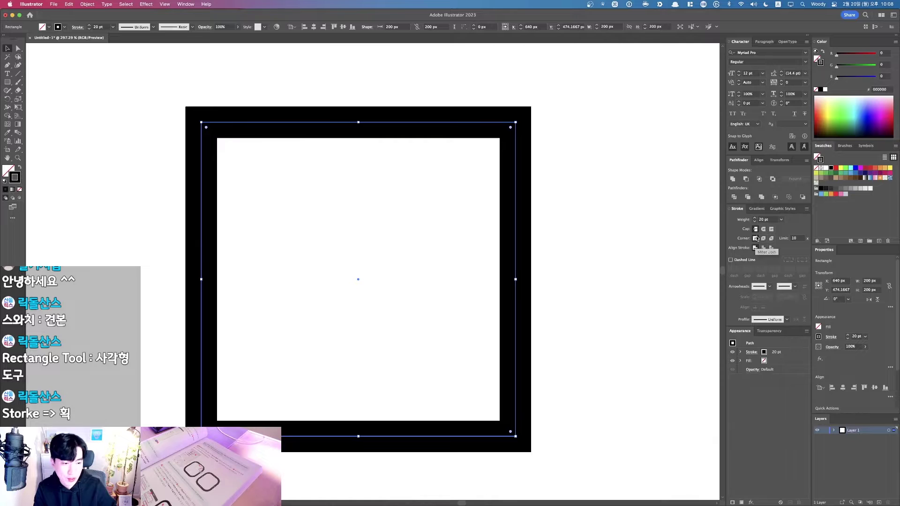
pyautogui.press('F1')
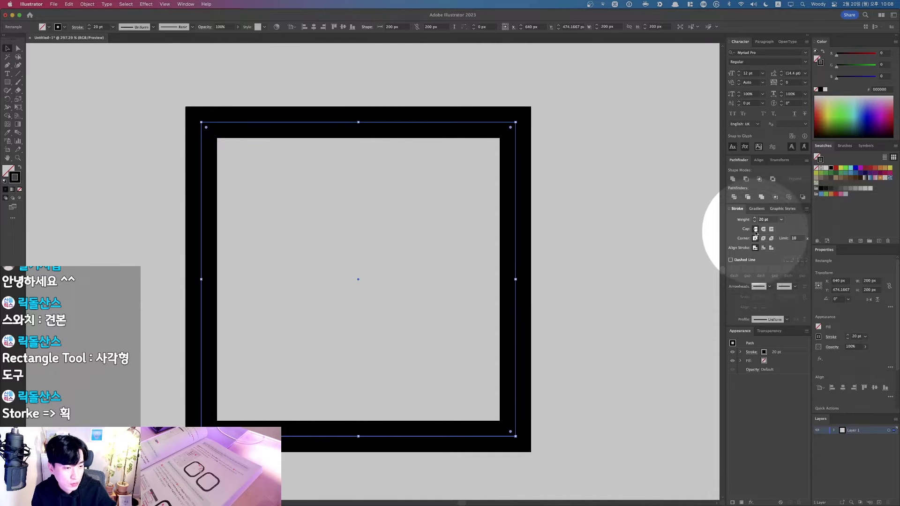
pyautogui.press('F1')
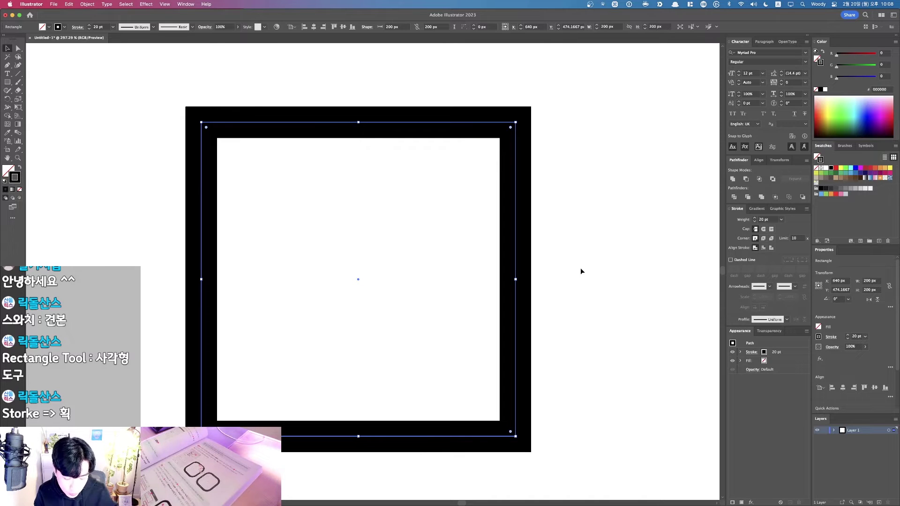
# Step: Round all four corners of the square freehand and set their radius to exactly 55 px
pyautogui.press('F1')
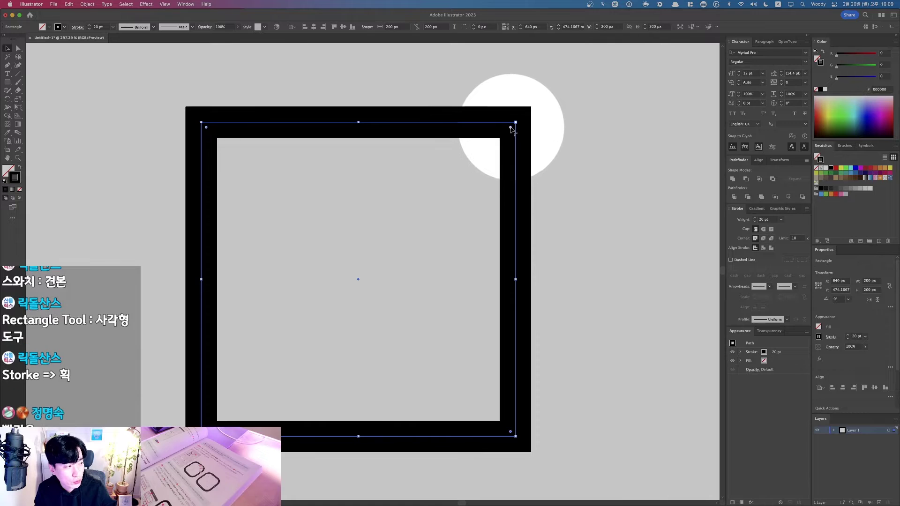
pyautogui.press('fn')
pyautogui.press('F1')
pyautogui.moveTo(511, 128); pyautogui.dragTo(438, 219)
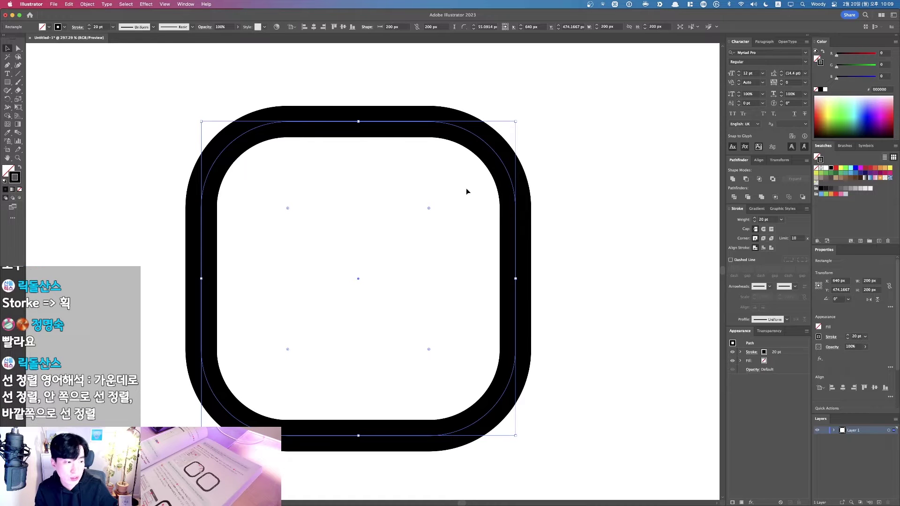
pyautogui.press('F1')
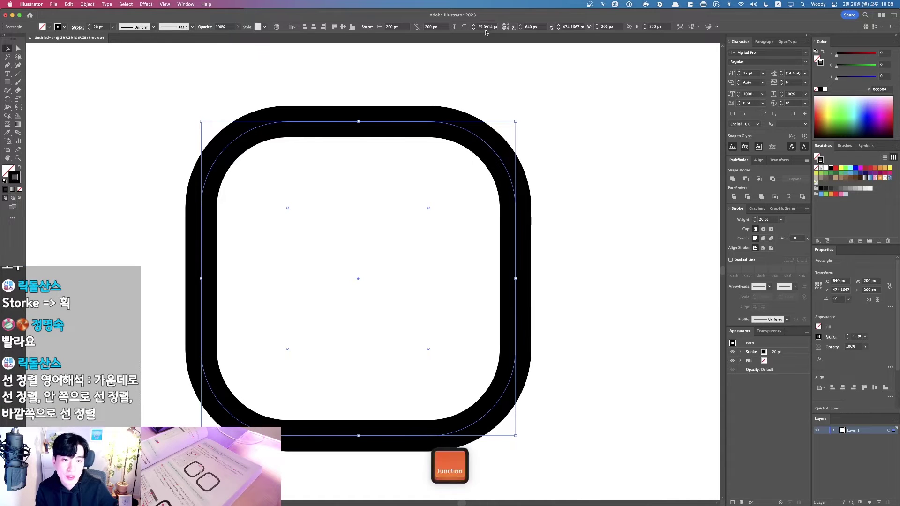
pyautogui.press('F1')
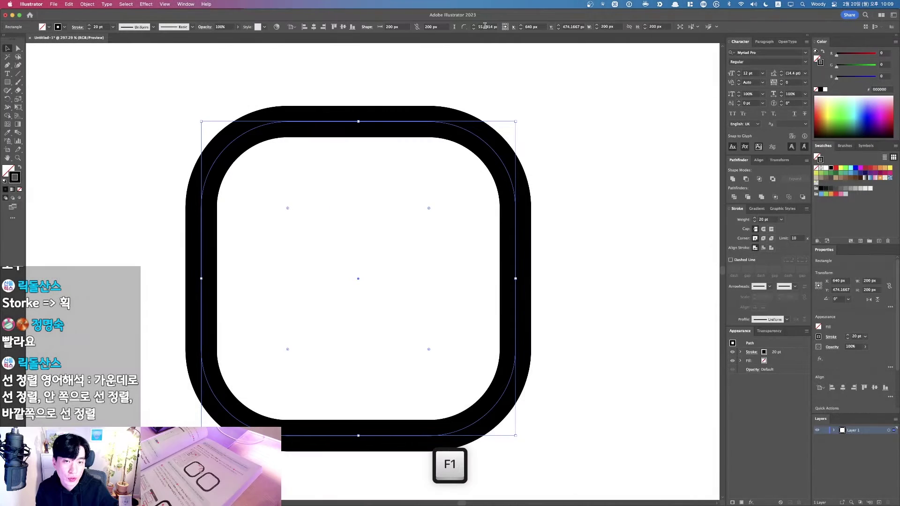
pyautogui.doubleClick(487, 27)
pyautogui.write('55')
pyautogui.press('Return')
pyautogui.press('F1')
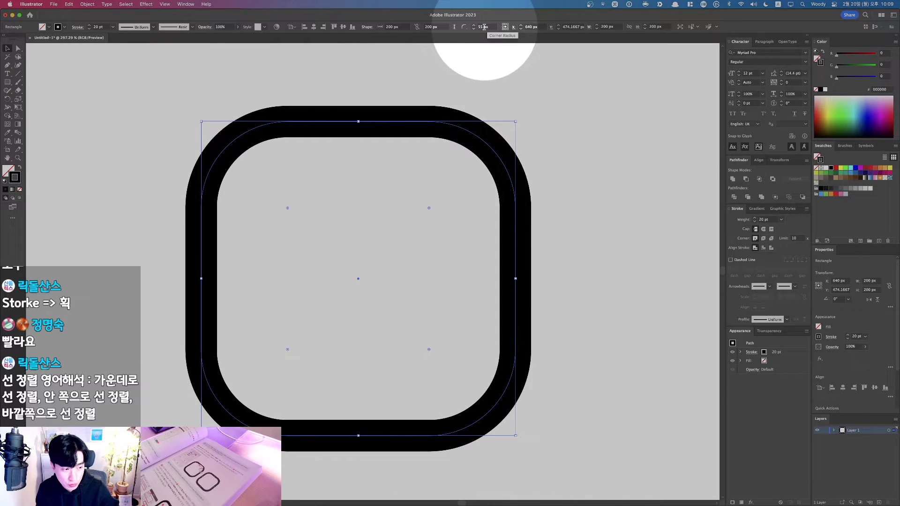
pyautogui.press('F1')
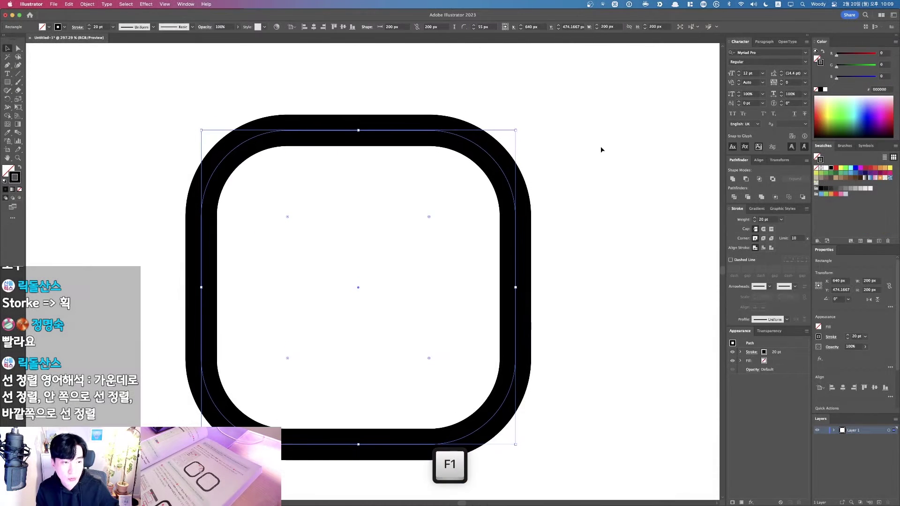
# Step: Try smaller linked corner radii in the square's Transform properties and bring them back up to 55 px
pyautogui.click(780, 160)
pyautogui.press('F1')
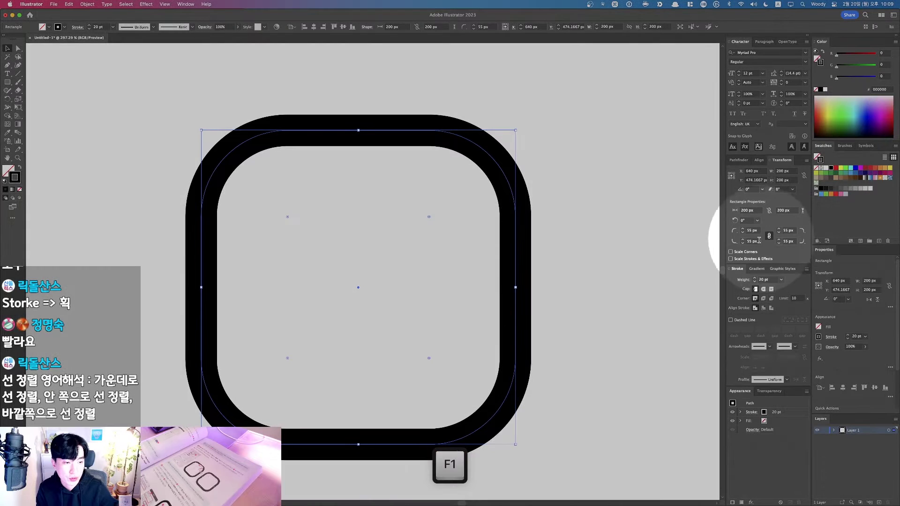
pyautogui.press('F1')
pyautogui.click(743, 232)
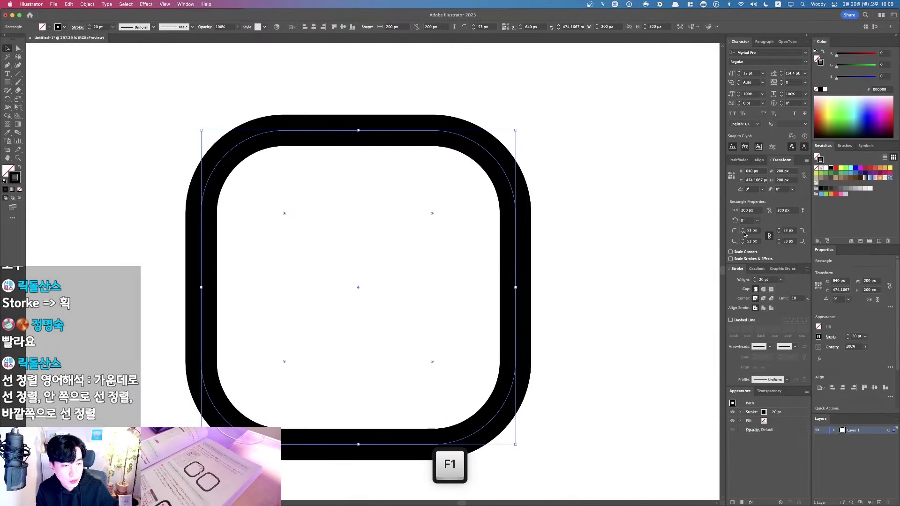
pyautogui.click(743, 233)
pyautogui.click(742, 232)
pyautogui.click(743, 232)
pyautogui.click(742, 233)
pyautogui.click(742, 233)
pyautogui.click(743, 233)
pyautogui.click(743, 229)
pyautogui.click(743, 229)
pyautogui.click(743, 229)
pyautogui.click(742, 229)
pyautogui.click(743, 229)
pyautogui.click(743, 229)
pyautogui.click(743, 229)
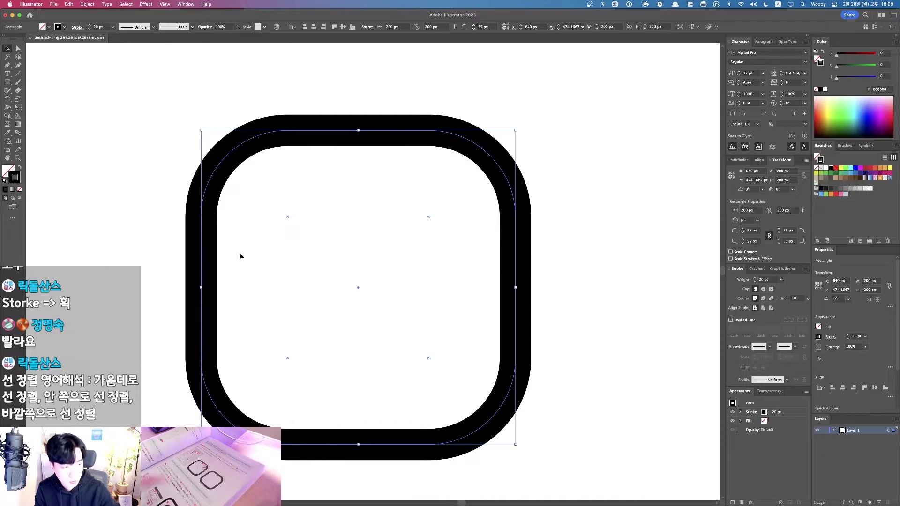
# Step: Draw a trial circle about 77 px wide from the rounded square's centre with the Ellipse tool and delete it
pyautogui.press('F1')
pyautogui.click(7, 83)
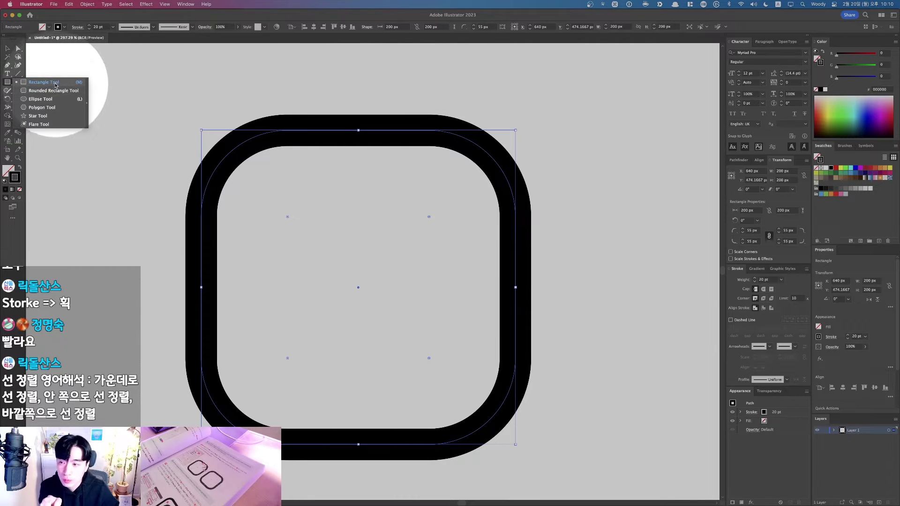
pyautogui.click(76, 101)
pyautogui.press('F1')
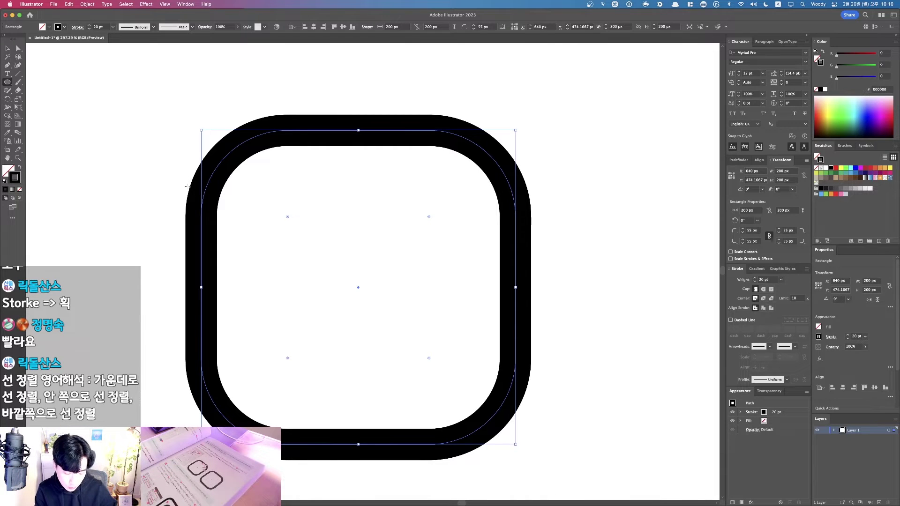
pyautogui.press('super+1')
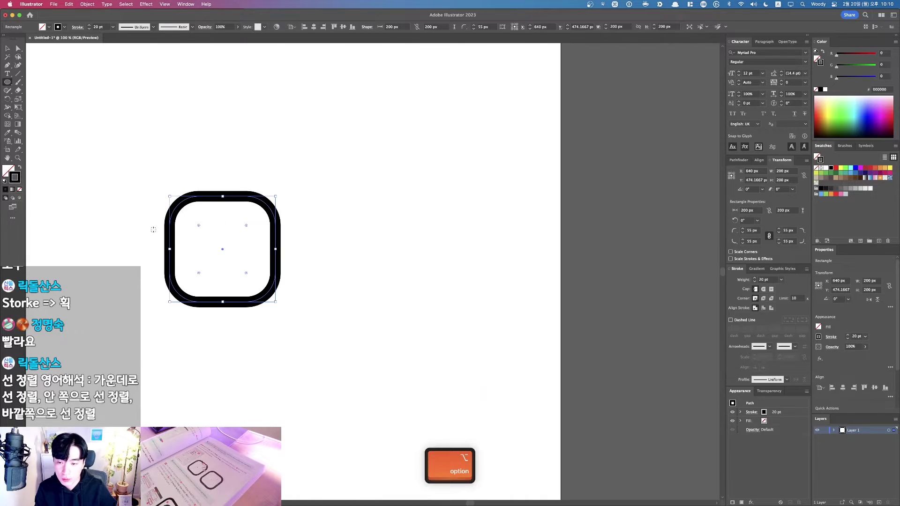
pyautogui.hscroll(-3, 153, 226)
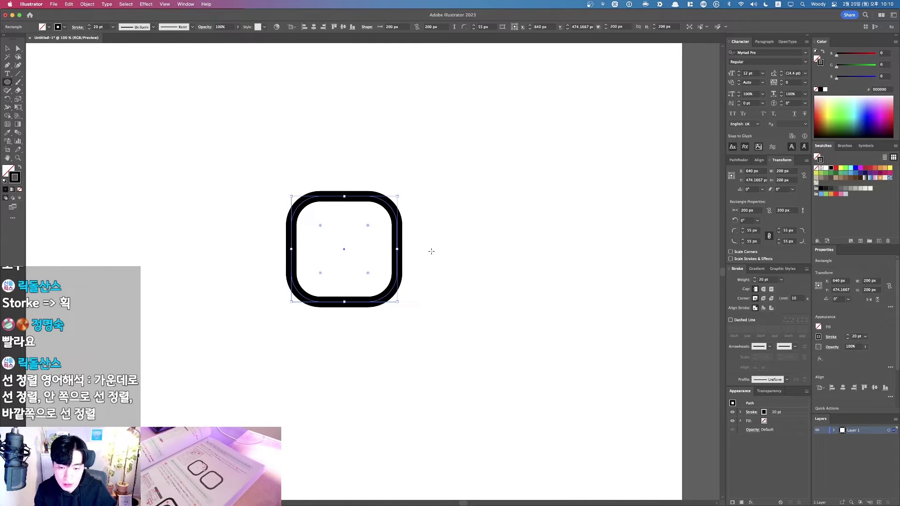
pyautogui.press('v')
pyautogui.click(451, 250)
pyautogui.click(8, 83)
pyautogui.press('F1')
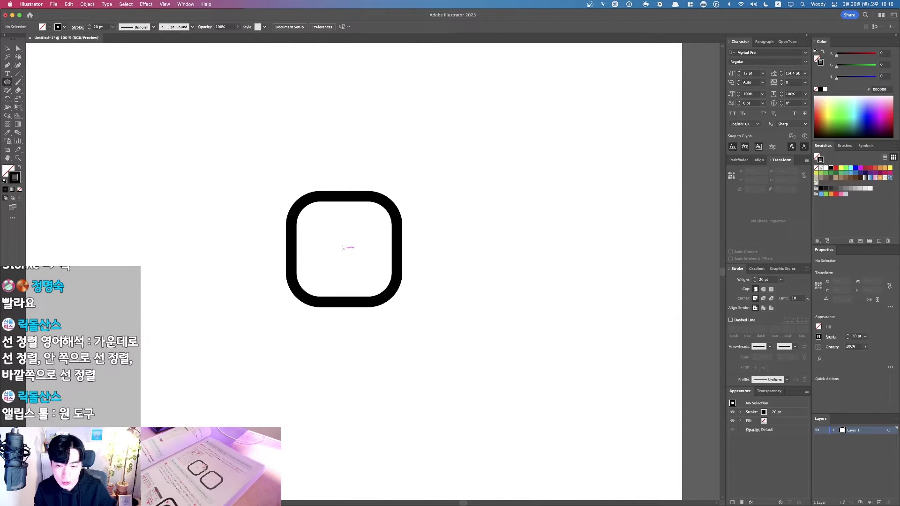
pyautogui.moveTo(343, 248); pyautogui.dragTo(365, 270)
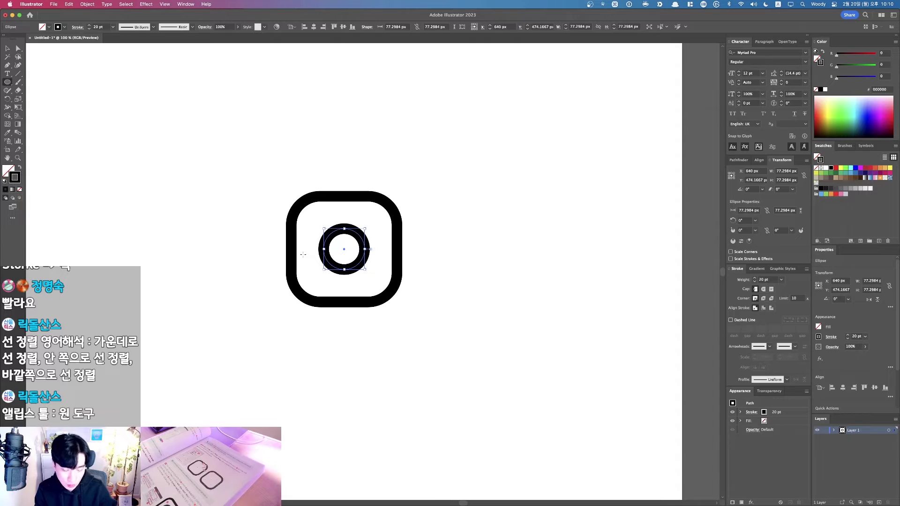
pyautogui.press('v')
pyautogui.press('BackSpace')
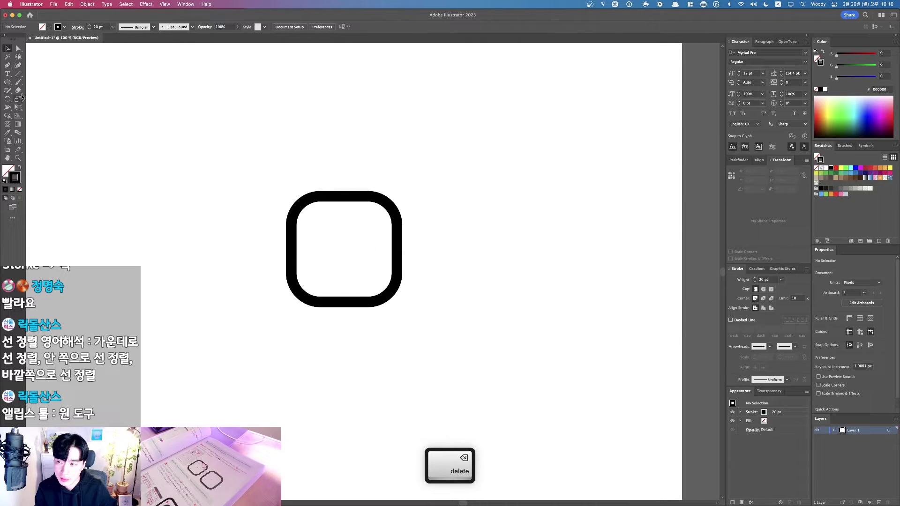
# Step: Create a 95 x 95 px circle outline beside the rounded square with the Ellipse tool, entering its exact width and height
pyautogui.click(11, 82)
pyautogui.click(221, 244)
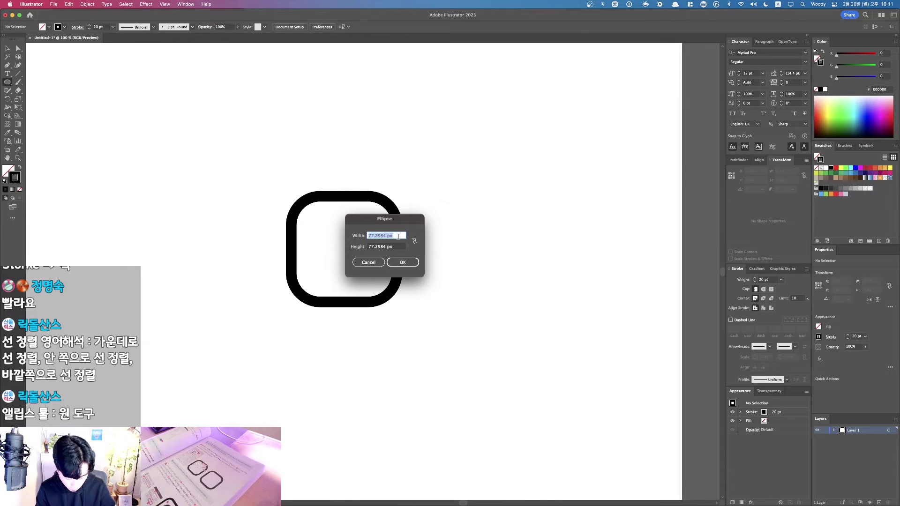
pyautogui.write('95')
pyautogui.press('Tab')
pyautogui.press('Return')
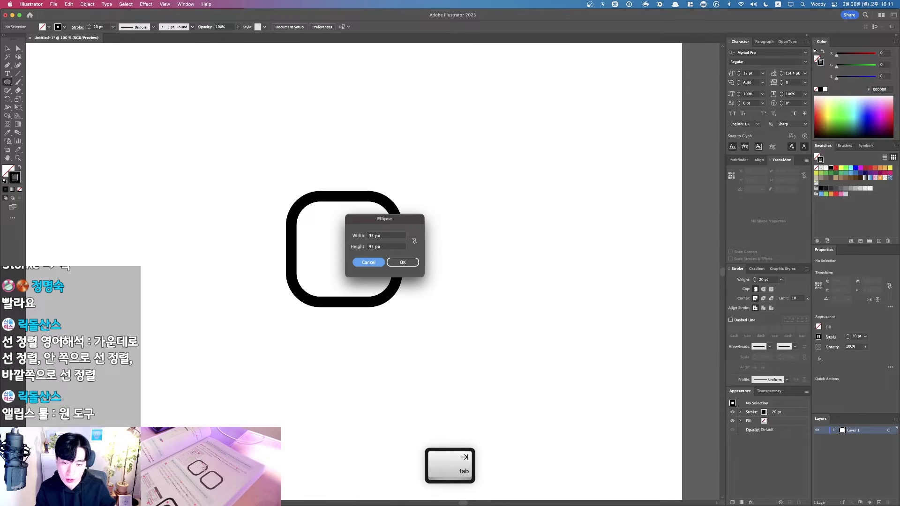
pyautogui.press('v')
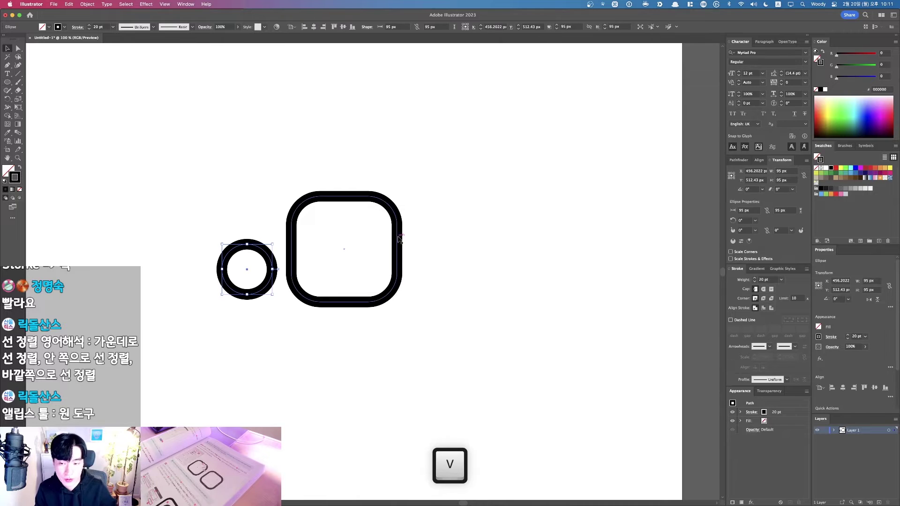
pyautogui.click(264, 230)
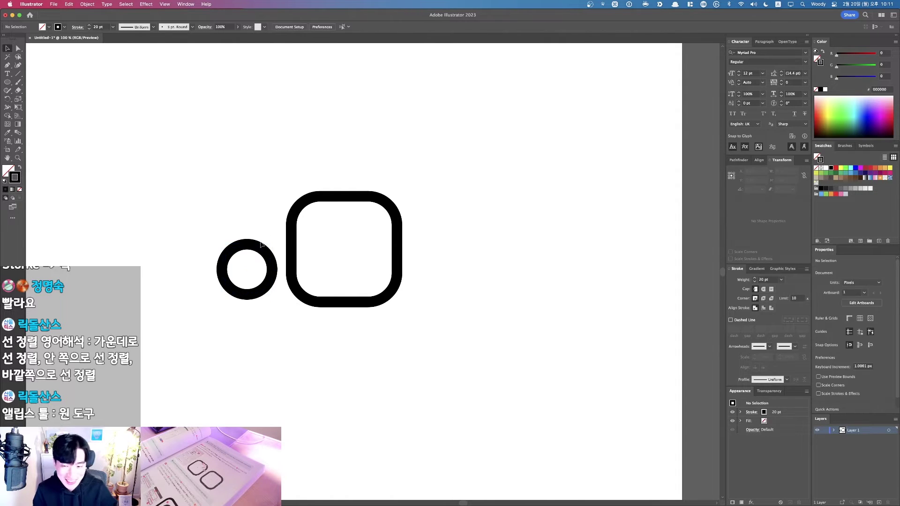
# Step: Move the 95 px circle onto the exact centre of the rounded square and check both shapes' selection
pyautogui.moveTo(269, 247); pyautogui.dragTo(356, 230)
pyautogui.click(452, 225)
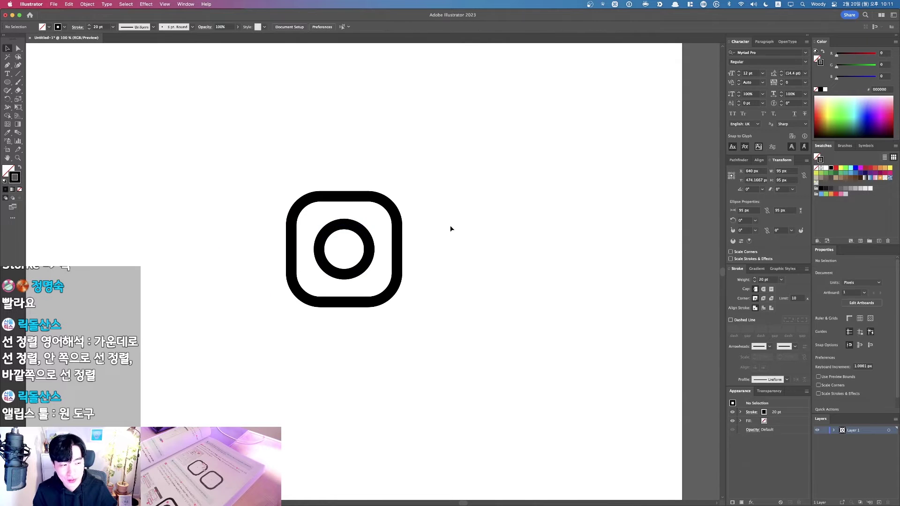
pyautogui.click(400, 222)
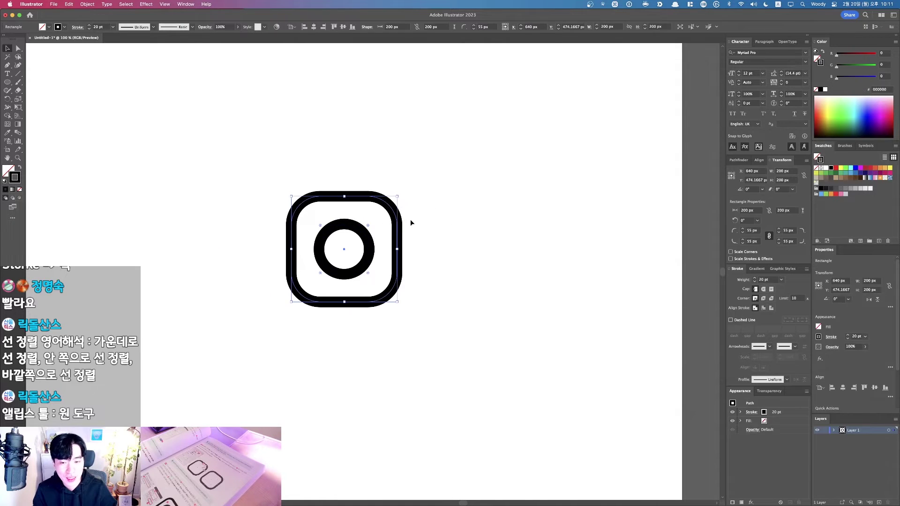
pyautogui.click(431, 232)
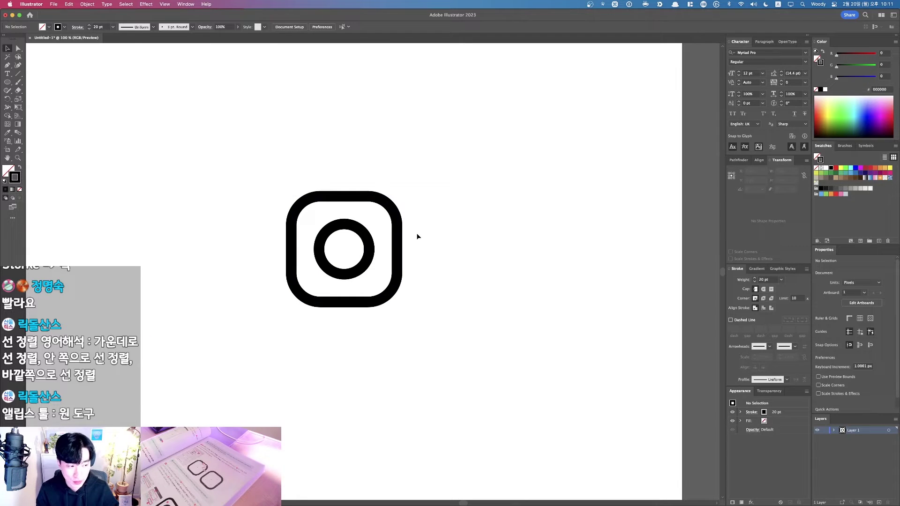
pyautogui.press('super+a')
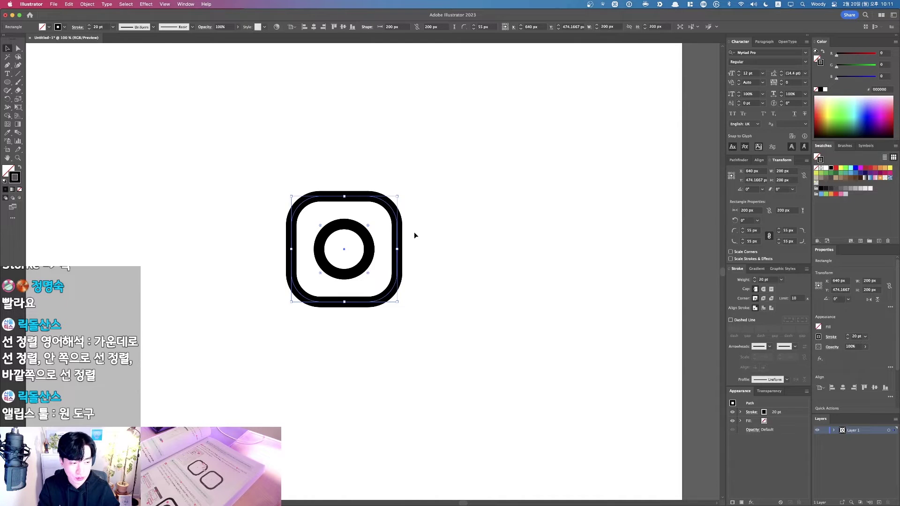
pyautogui.click(416, 234)
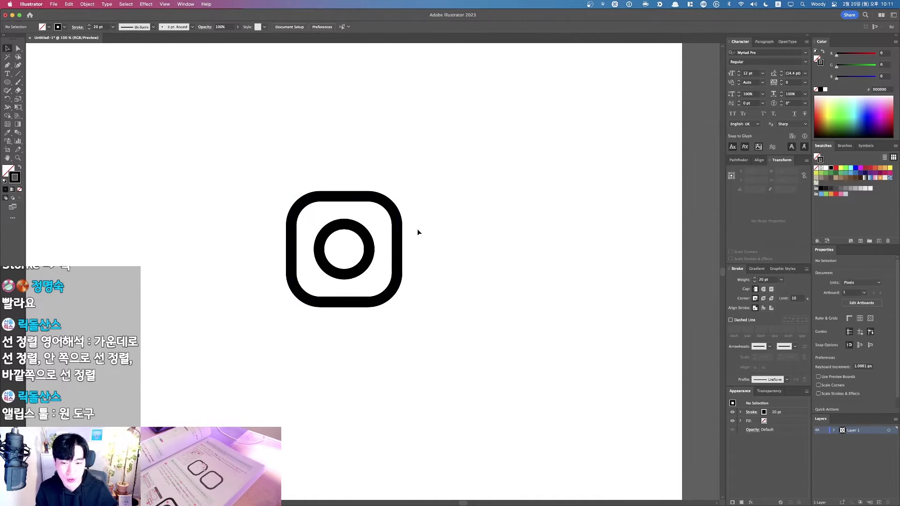
pyautogui.click(7, 82)
pyautogui.click(195, 167)
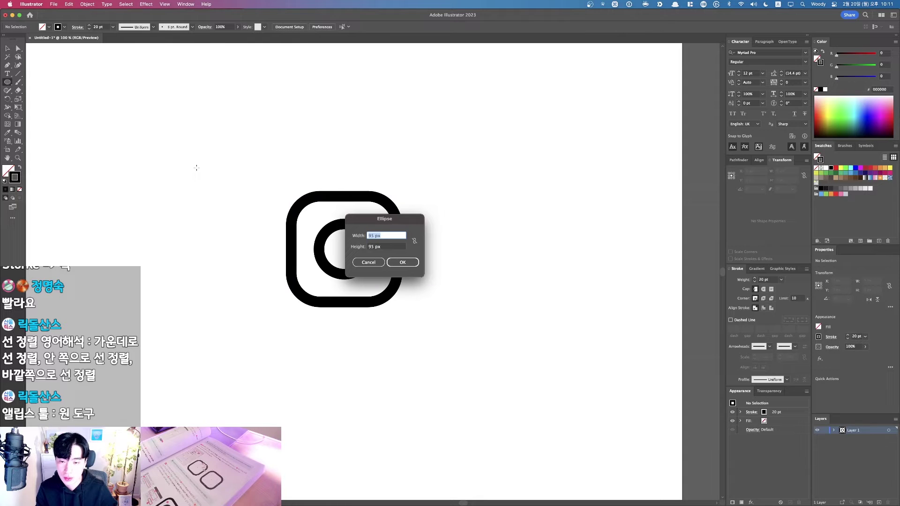
pyautogui.write('100')
pyautogui.press('Tab')
pyautogui.write('100')
pyautogui.press('Tab')
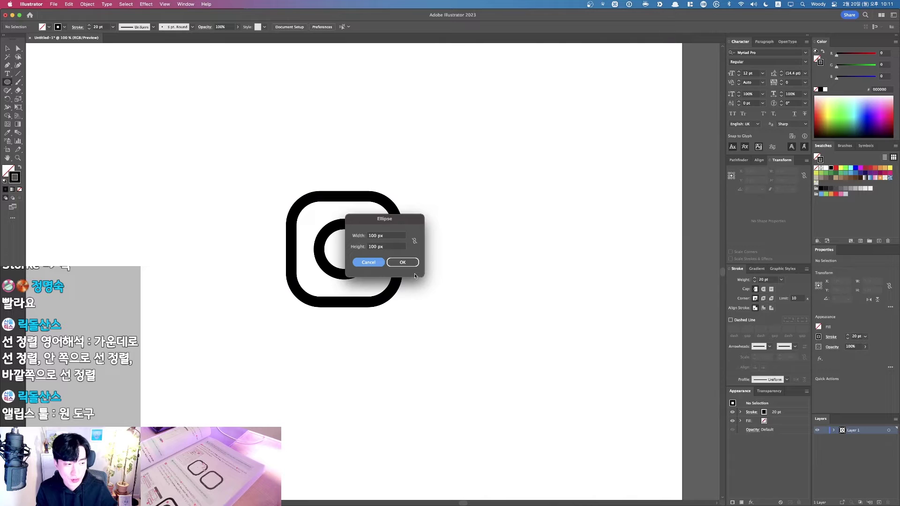
pyautogui.press('Return')
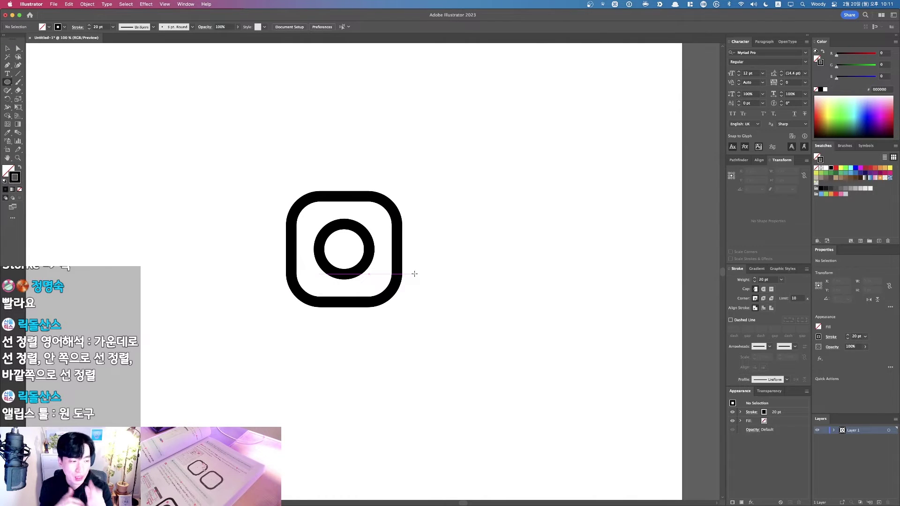
# Step: Try small moves of the centred circle with Smart Guides on and off, leaving Smart Guides on
pyautogui.press('v')
pyautogui.click(370, 248)
pyautogui.moveTo(369, 243)
pyautogui.mouseDown()
pyautogui.moveTo(217, 212)
pyautogui.moveTo(370, 246)
pyautogui.mouseUp()
pyautogui.click(226, 227)
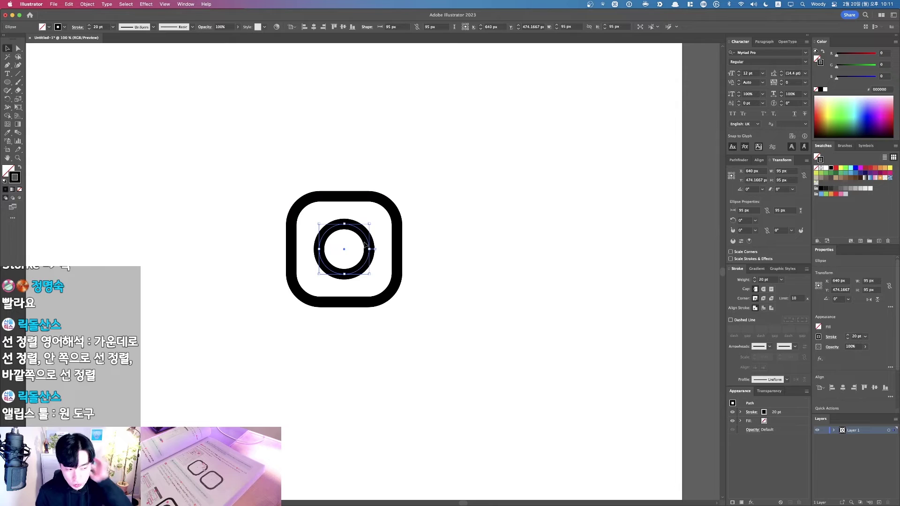
pyautogui.hotkey('ctrl', 'u')
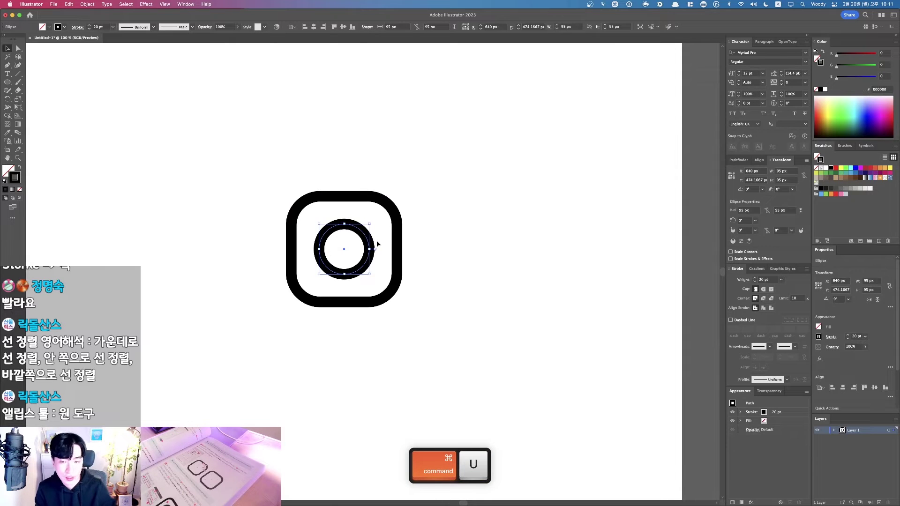
pyautogui.click(378, 243)
pyautogui.moveTo(369, 240)
pyautogui.mouseDown()
pyautogui.moveTo(367, 252)
pyautogui.moveTo(341, 217)
pyautogui.moveTo(325, 284)
pyautogui.moveTo(386, 268)
pyautogui.moveTo(367, 240)
pyautogui.moveTo(349, 248)
pyautogui.moveTo(369, 241)
pyautogui.mouseUp()
pyautogui.press('super+u')
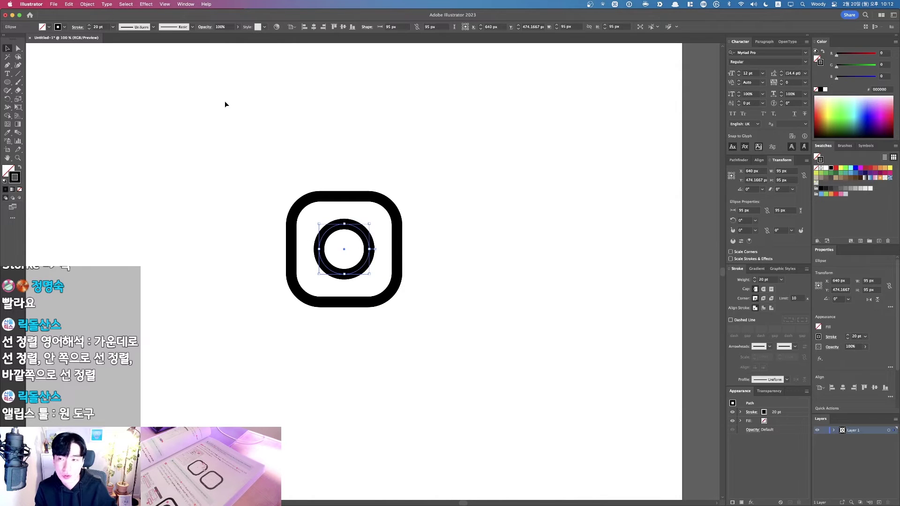
# Step: Check whether Smart Guides is enabled among the view options and deselect the circle
pyautogui.click(164, 5)
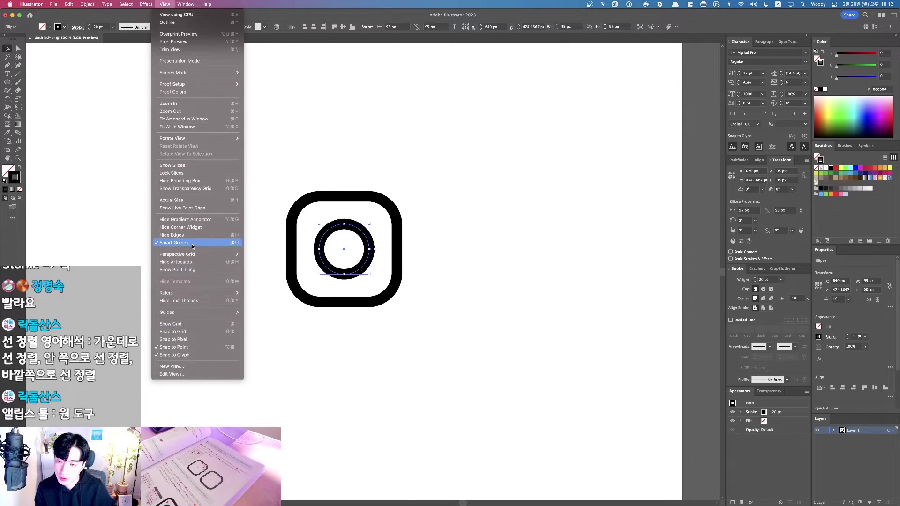
pyautogui.press('F1')
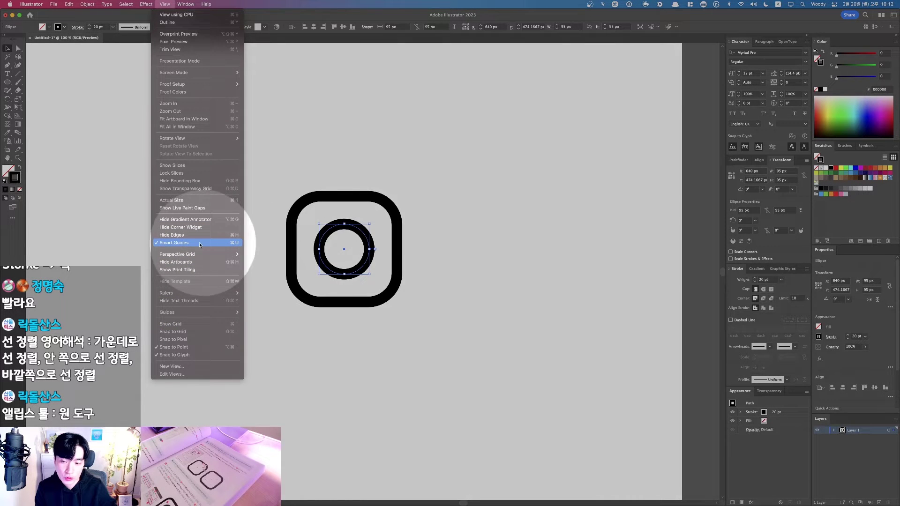
pyautogui.press('F1')
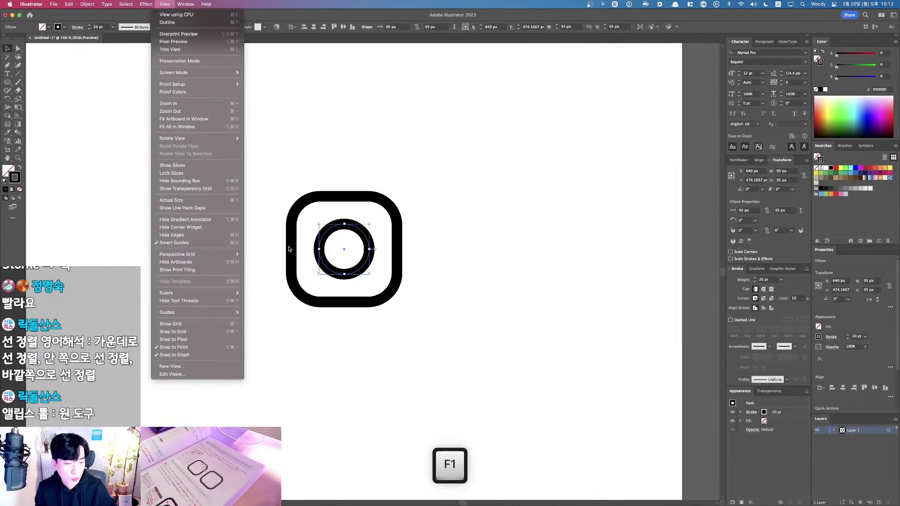
pyautogui.click(338, 176)
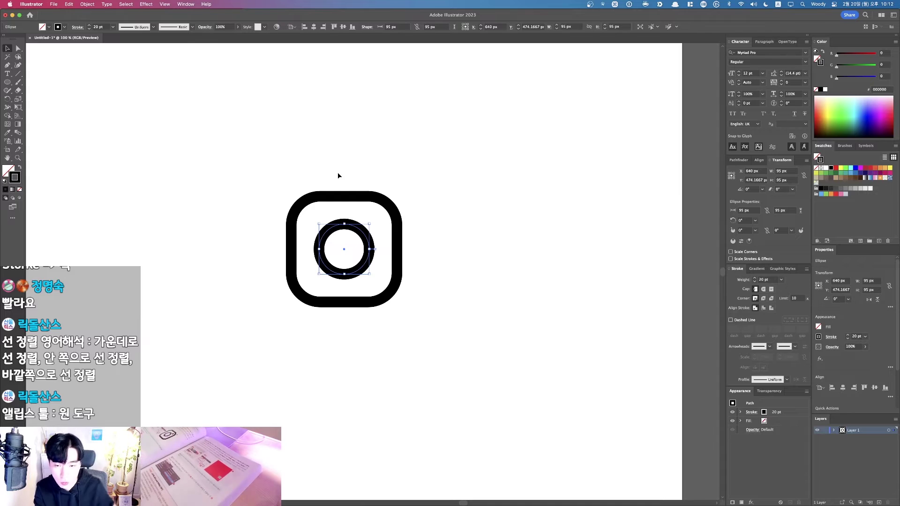
pyautogui.click(381, 212)
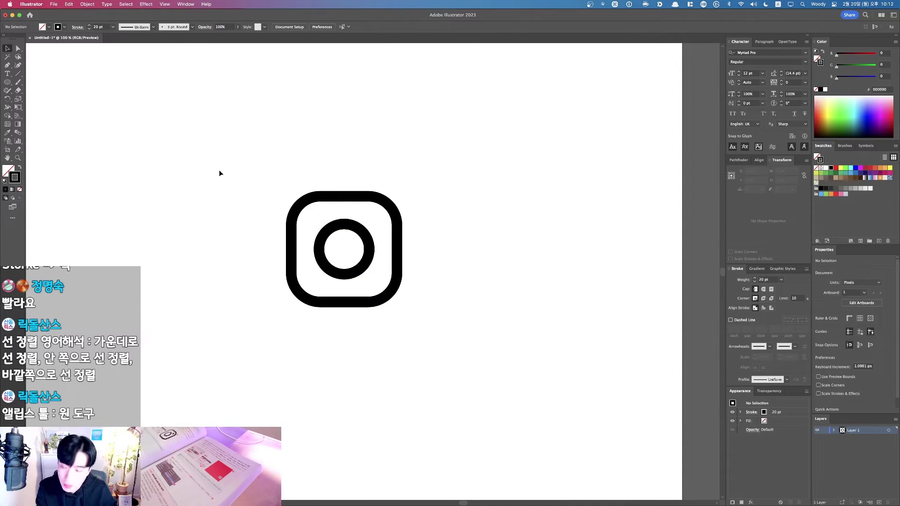
# Step: Try a red fill on the centred circle, undo it and deselect the circle
pyautogui.click(7, 82)
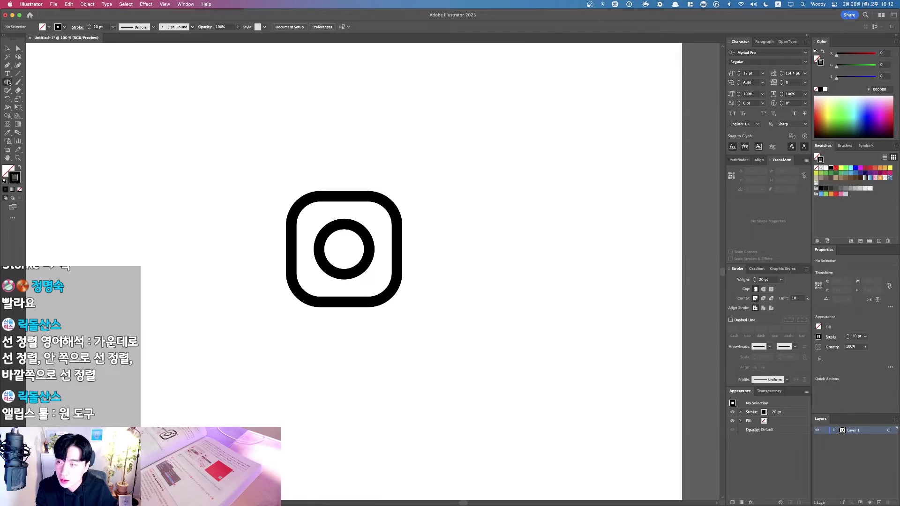
pyautogui.click(7, 49)
pyautogui.click(347, 221)
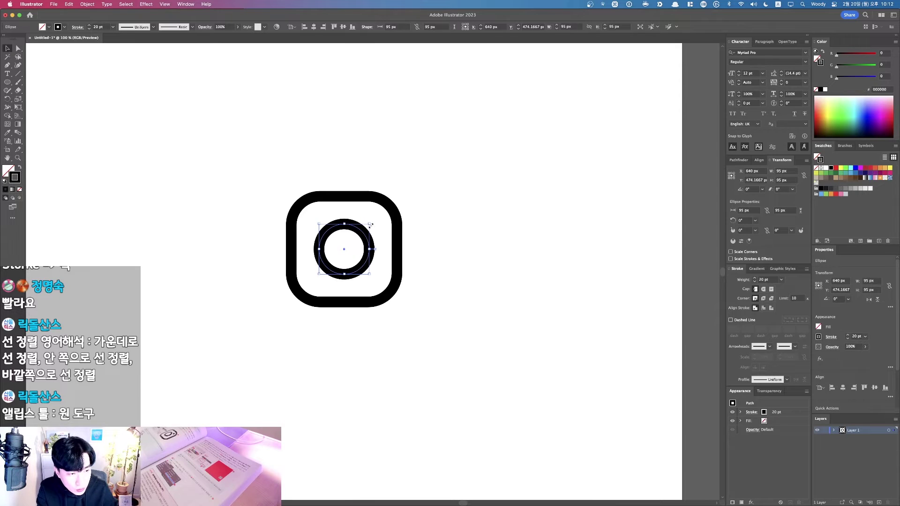
pyautogui.click(818, 156)
pyautogui.click(836, 168)
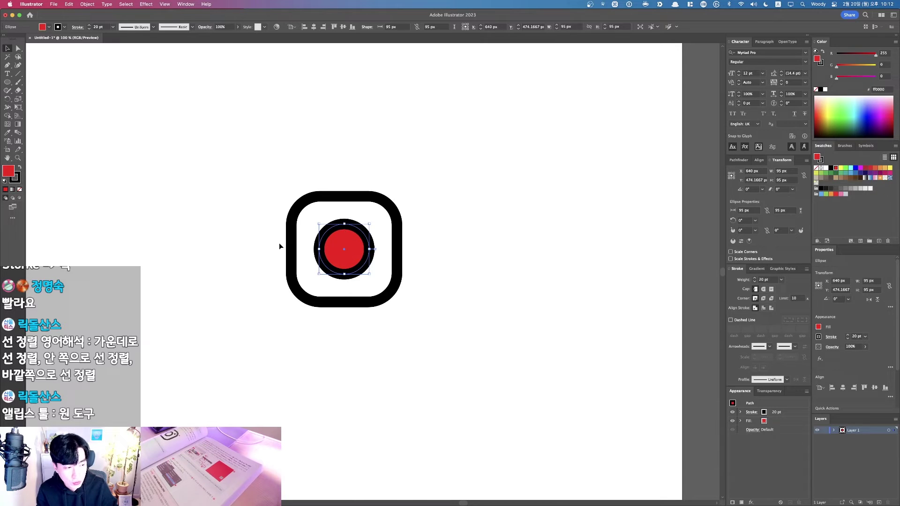
pyautogui.press('super+z')
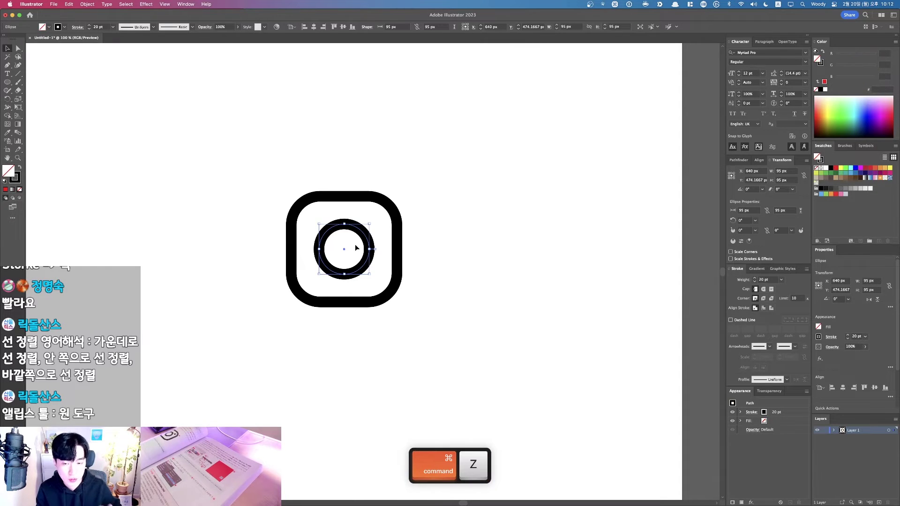
pyautogui.press('F1')
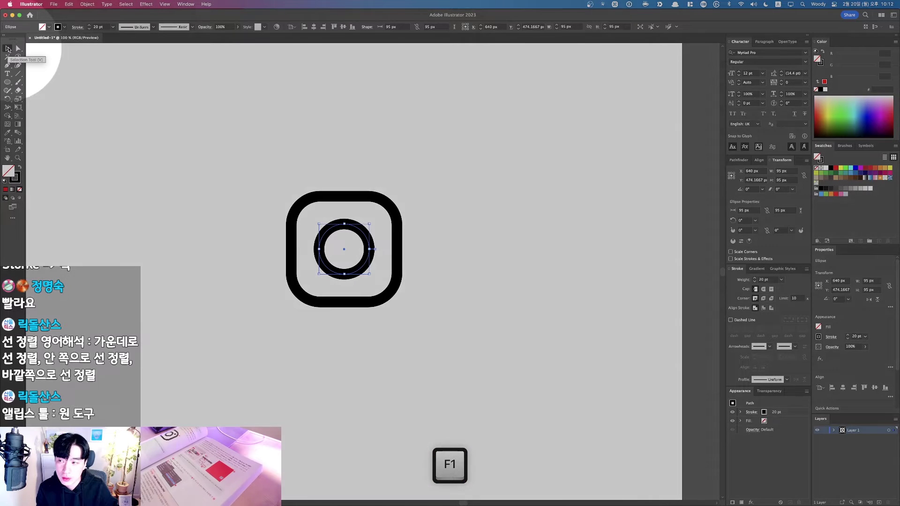
pyautogui.press('F1')
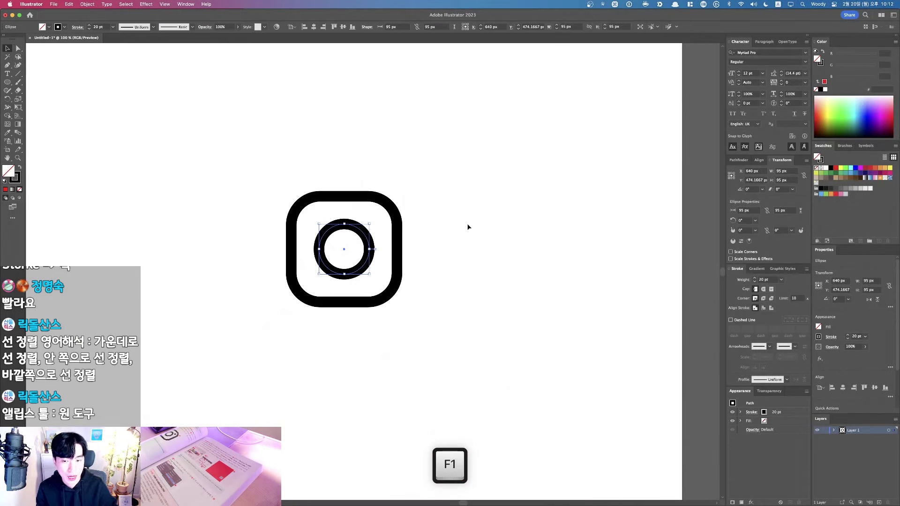
pyautogui.click(466, 231)
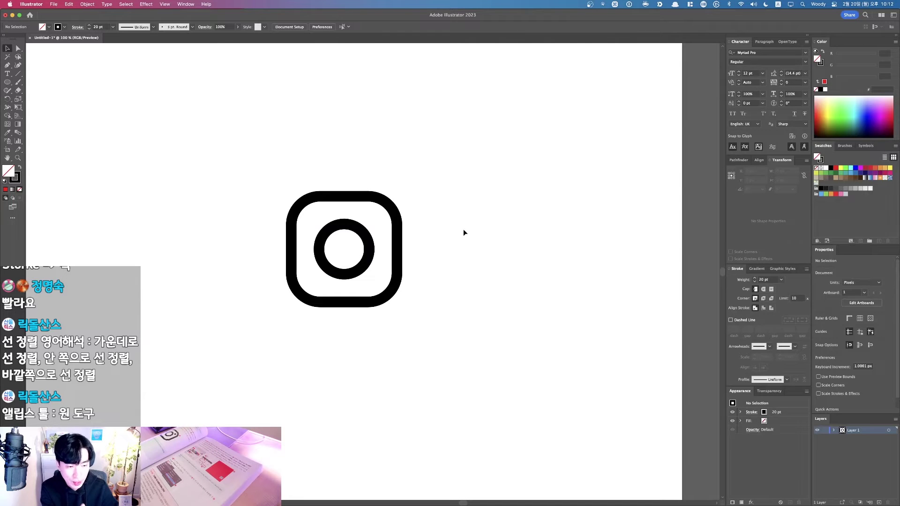
# Step: Set the fill to black and the stroke to none for new shapes
pyautogui.click(831, 168)
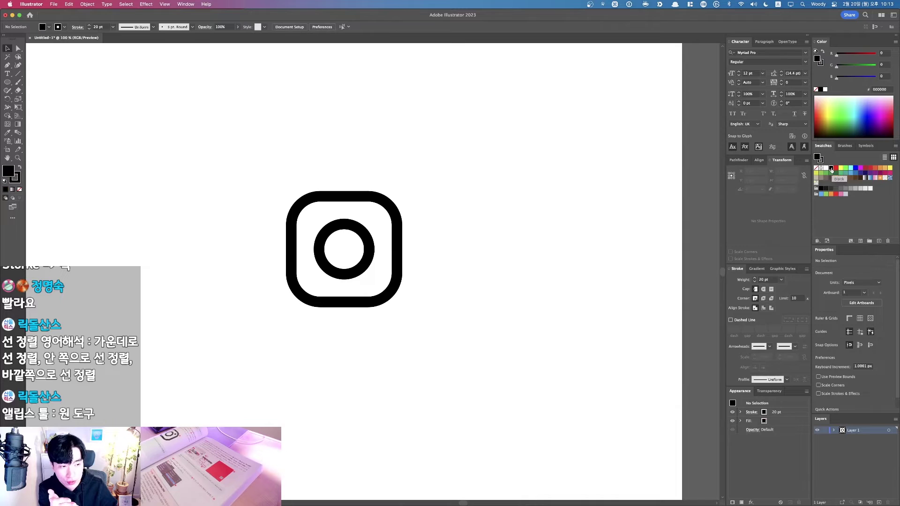
pyautogui.click(816, 169)
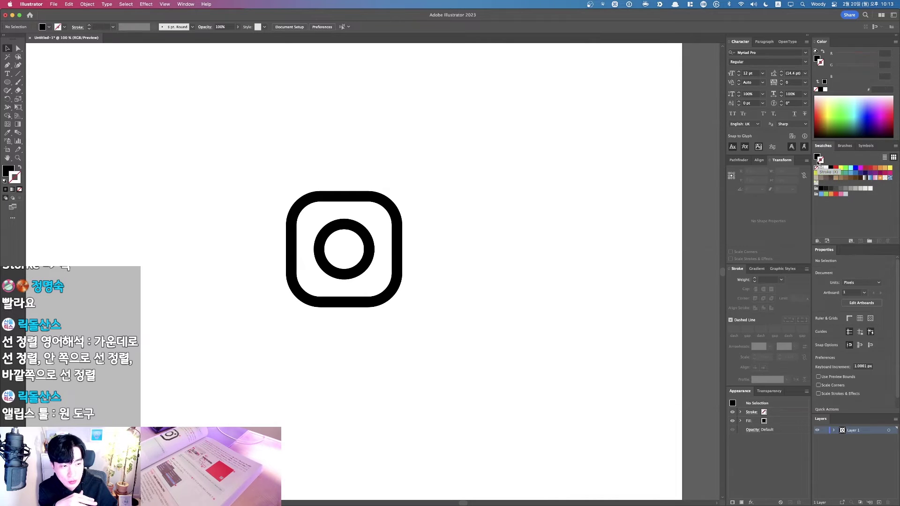
pyautogui.click(816, 158)
pyautogui.click(820, 160)
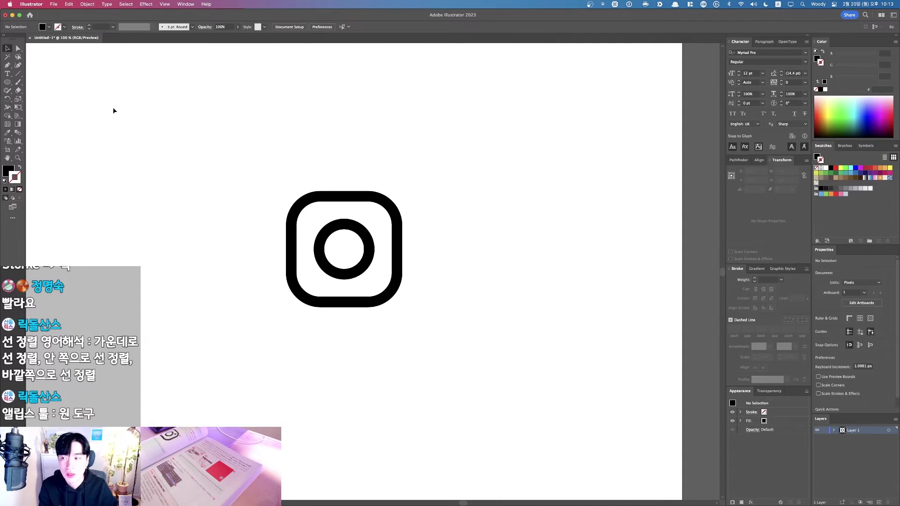
# Step: Create a 27 x 27 px filled circle outside the rounded square's upper-right corner with the Ellipse tool
pyautogui.click(8, 82)
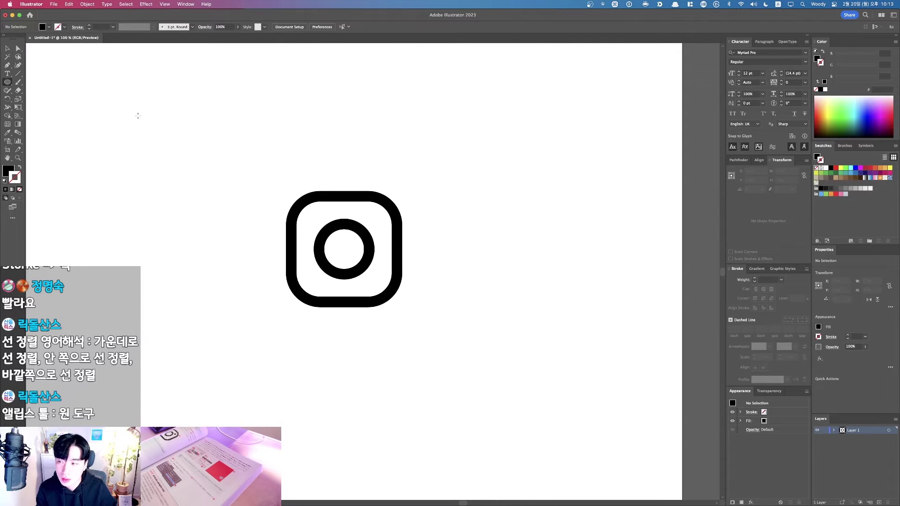
pyautogui.click(435, 193)
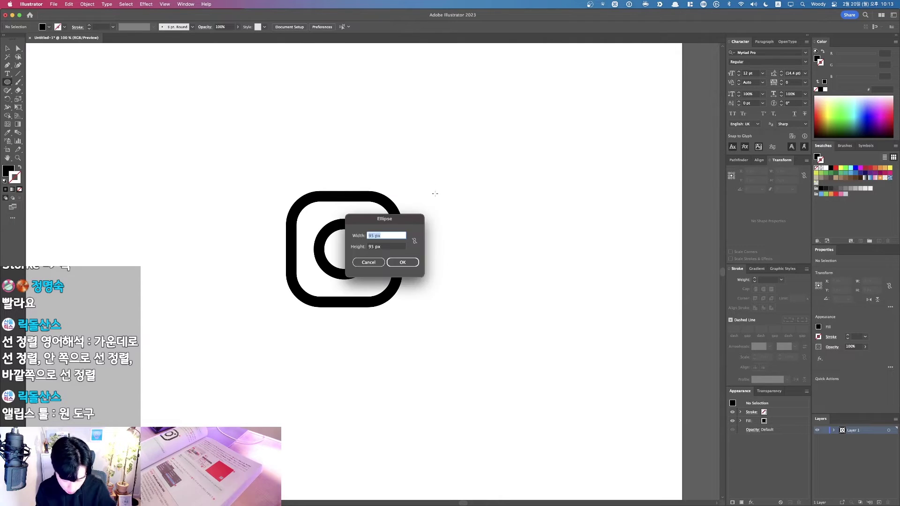
pyautogui.write('27')
pyautogui.press('Tab')
pyautogui.write('27')
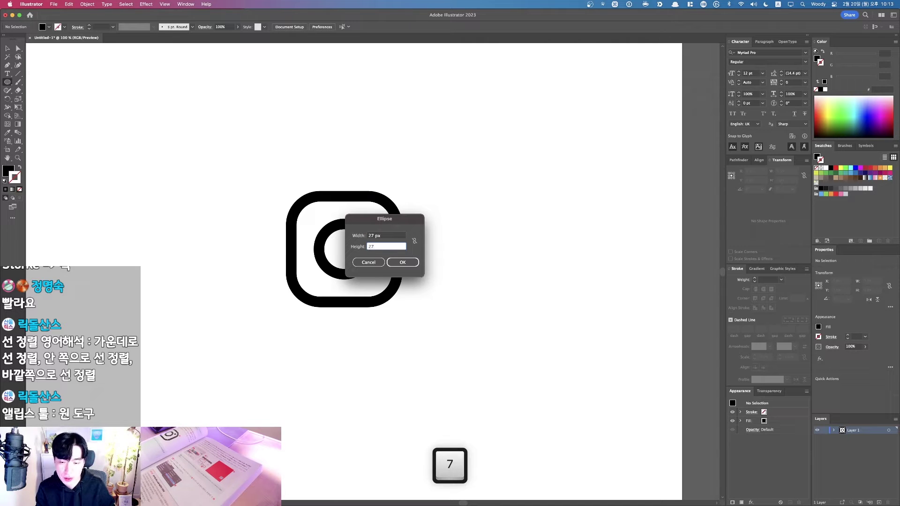
pyautogui.press('Return')
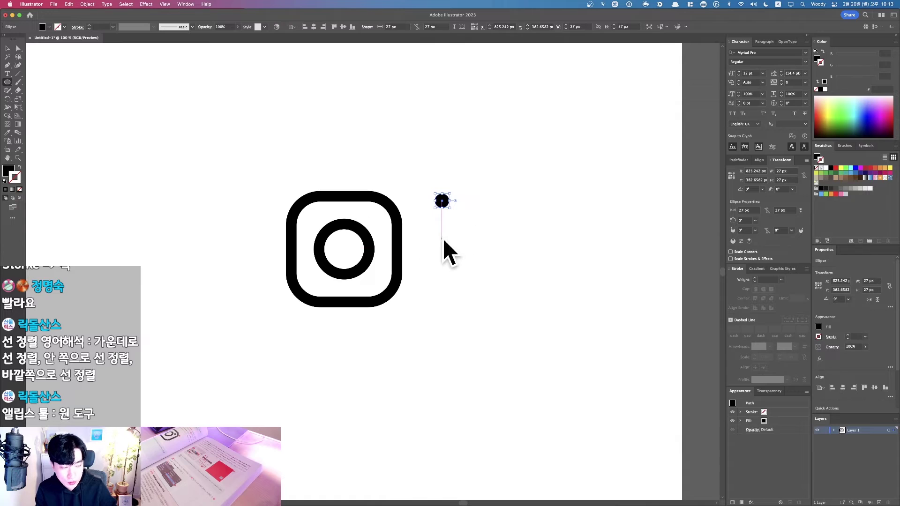
# Step: Move the 27 px circle inside the rounded square's upper-right corner and nudge it in small and large increments
pyautogui.press('v')
pyautogui.moveTo(443, 207); pyautogui.dragTo(375, 218)
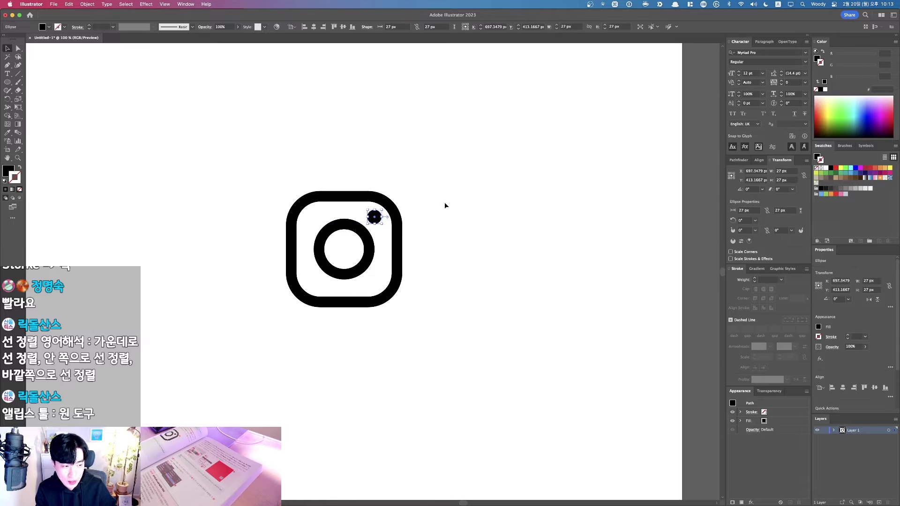
pyautogui.press('Left')
pyautogui.press('Right')
pyautogui.press('Down')
pyautogui.press('Up')
pyautogui.press('Left')
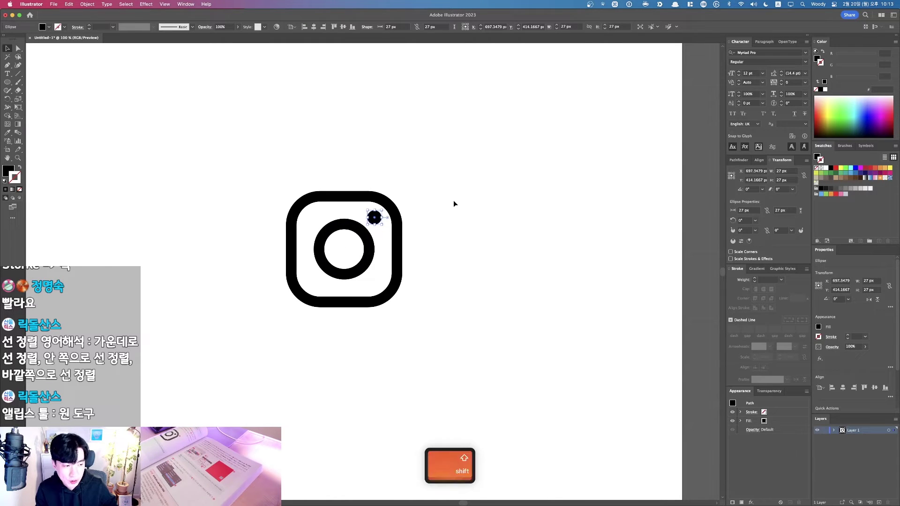
pyautogui.hotkey('shift', 'Up')
pyautogui.hotkey('shift', 'Down')
pyautogui.hotkey('shift', 'Left')
pyautogui.hotkey('shift', 'Right')
pyautogui.hotkey('shift', 'Right')
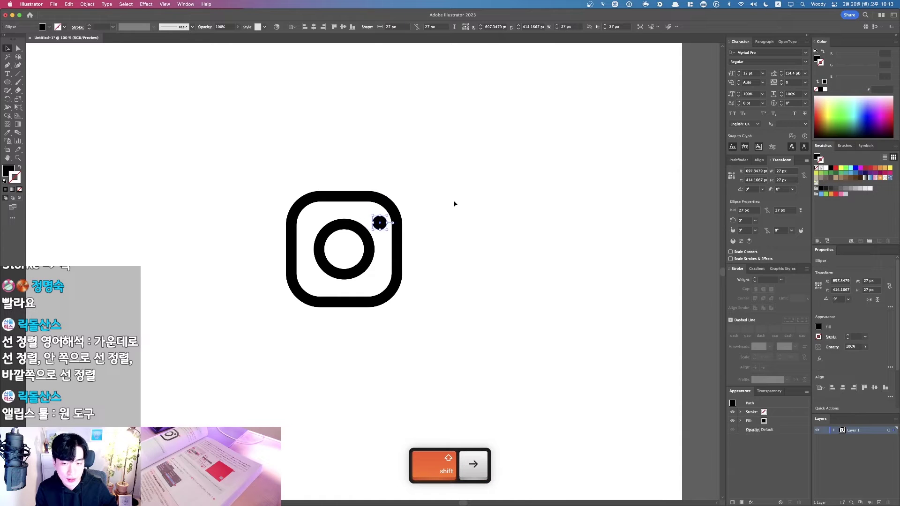
# Step: Fine-tune the 27 px circle's position between the ring and the rounded square's upper-right corner, and deselect it
pyautogui.click(468, 193)
pyautogui.moveTo(348, 260); pyautogui.dragTo(474, 253)
pyautogui.moveTo(423, 176); pyautogui.dragTo(414, 167)
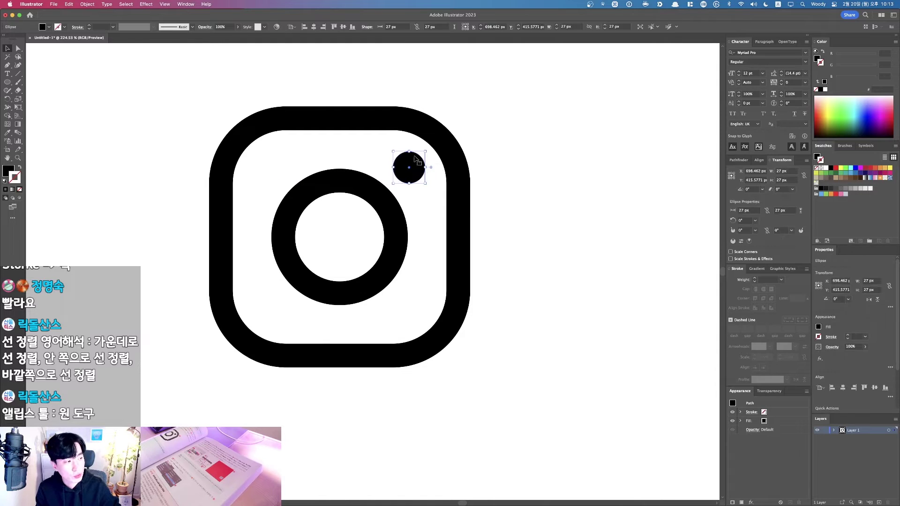
pyautogui.click(575, 190)
pyautogui.keyDown('alt'); pyautogui.scroll(-5, 576, 191); pyautogui.keyUp('alt')
pyautogui.press('space')
pyautogui.moveTo(577, 193); pyautogui.dragTo(526, 223)
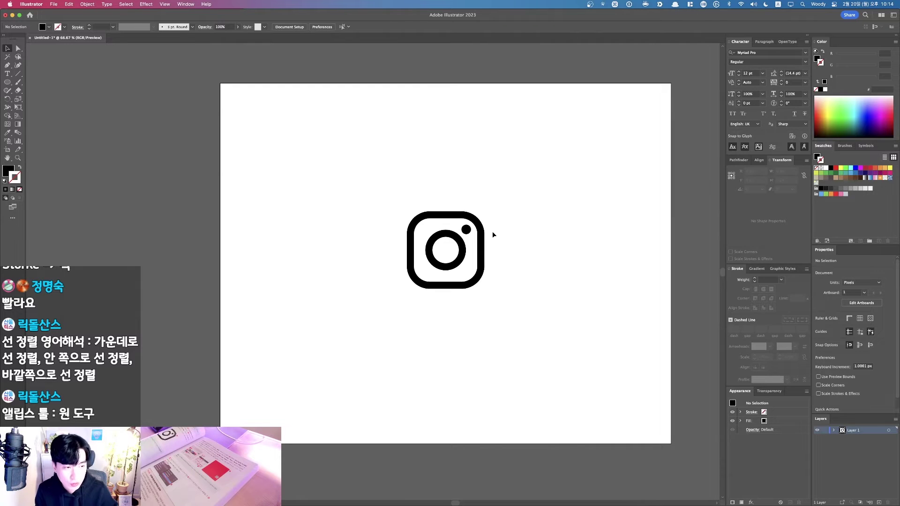
# Step: Create a 300 x 300 px filled square on the artboard with the Rectangle tool
pyautogui.moveTo(8, 82); pyautogui.dragTo(31, 84)
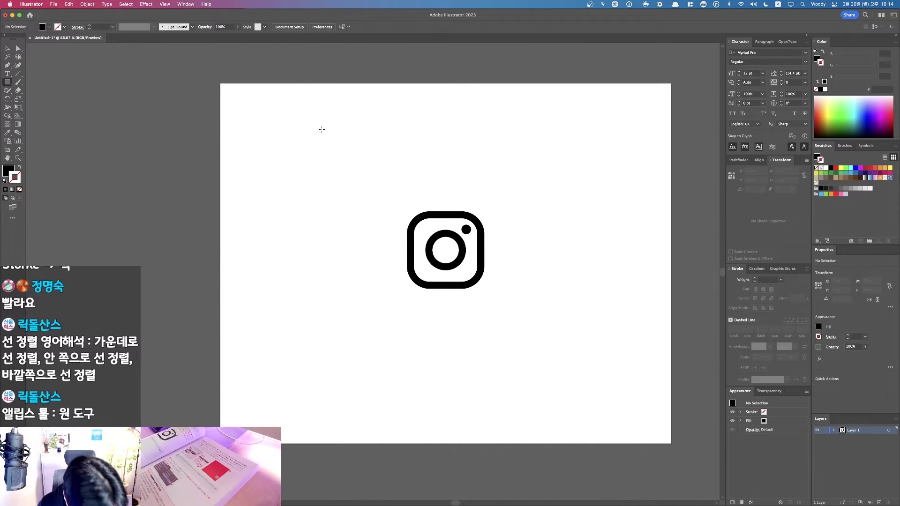
pyautogui.click(328, 148)
pyautogui.write('300')
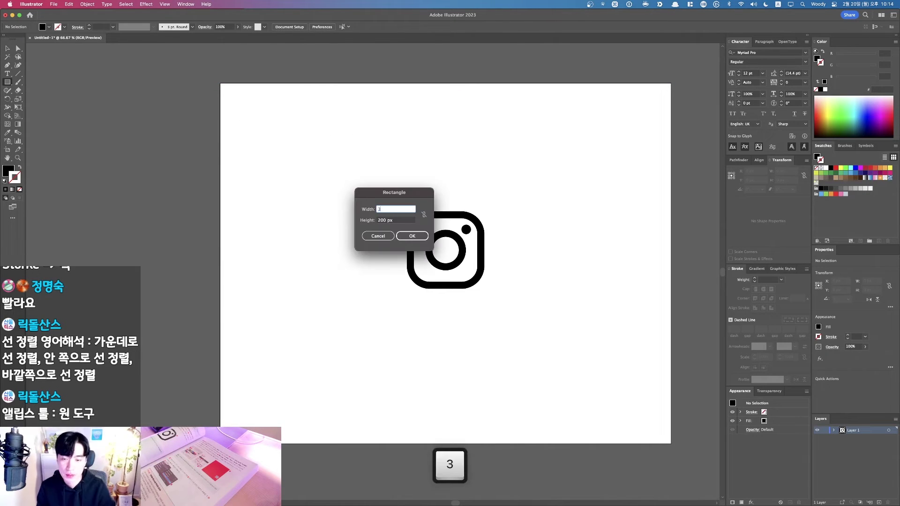
pyautogui.press('Tab')
pyautogui.write('300')
pyautogui.press('Return')
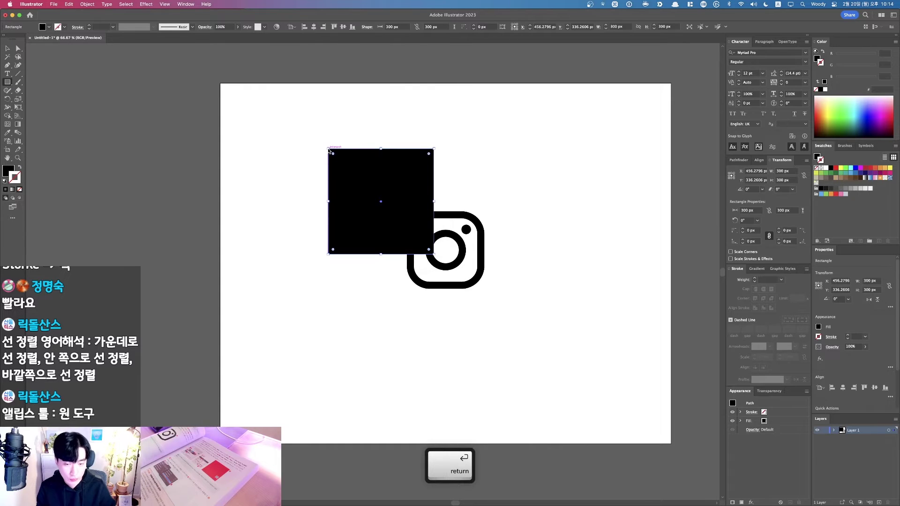
# Step: Fill the 300 px square with the red swatch c1272d and move it over the camera icon, covering it centrally
pyautogui.press('v')
pyautogui.moveTo(403, 187); pyautogui.dragTo(418, 178)
pyautogui.press('x')
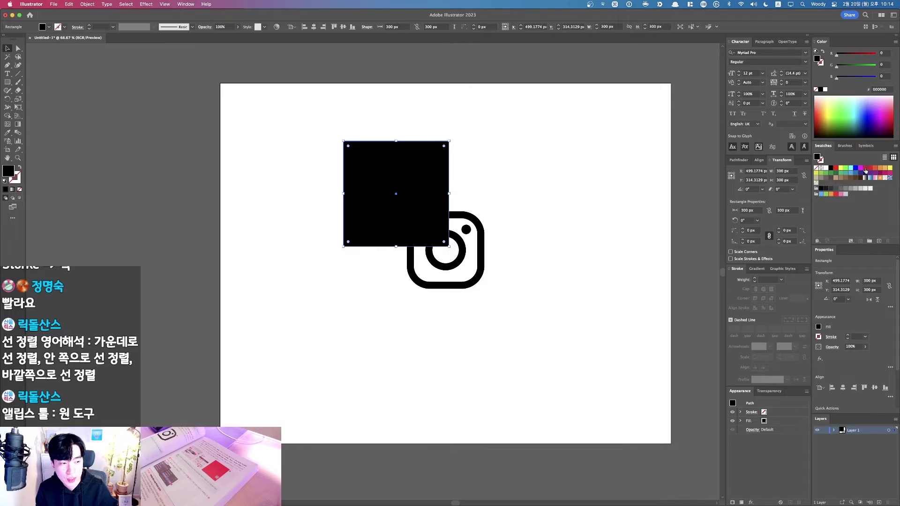
pyautogui.click(865, 168)
pyautogui.moveTo(330, 209); pyautogui.dragTo(410, 225)
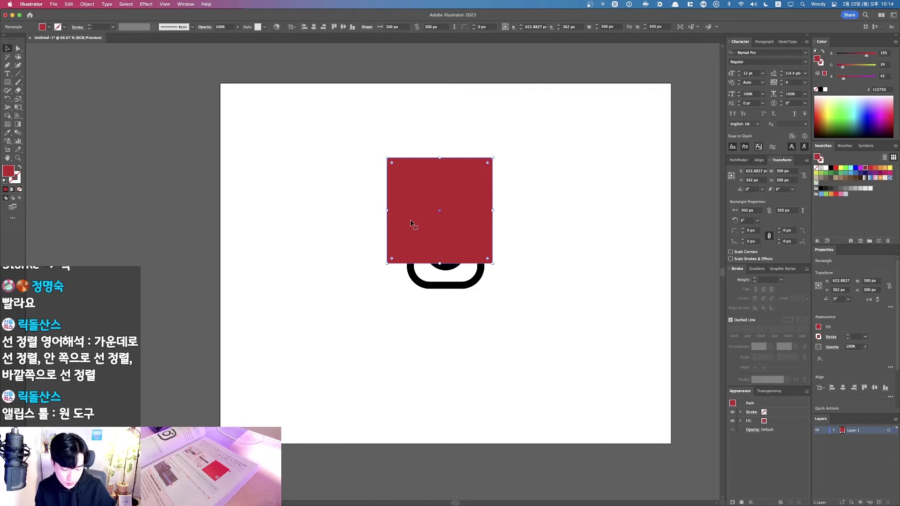
pyautogui.moveTo(411, 223); pyautogui.dragTo(431, 247)
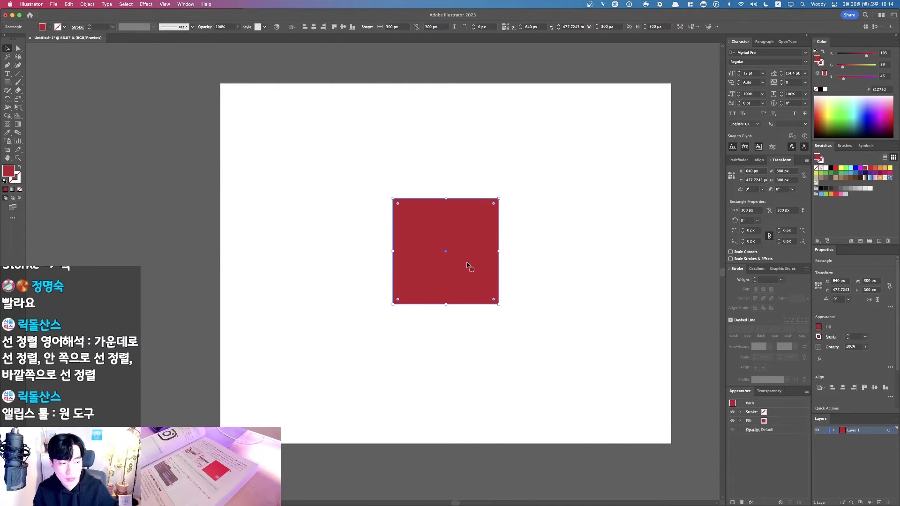
# Step: Expand Layer 1 and move the red square below the circles and the rounded outline in the stacking order
pyautogui.press('fn')
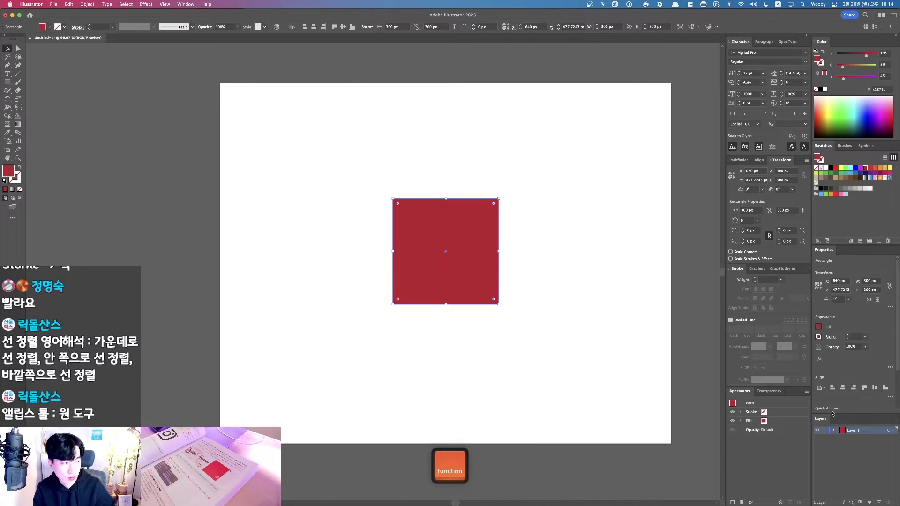
pyautogui.press('F1')
pyautogui.click(834, 430)
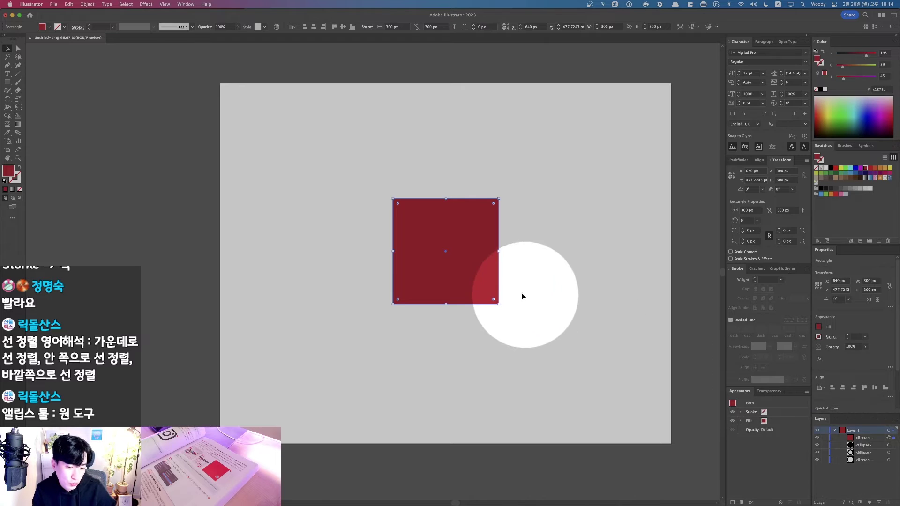
pyautogui.click(870, 440)
pyautogui.moveTo(870, 443); pyautogui.dragTo(867, 464)
pyautogui.press('F1')
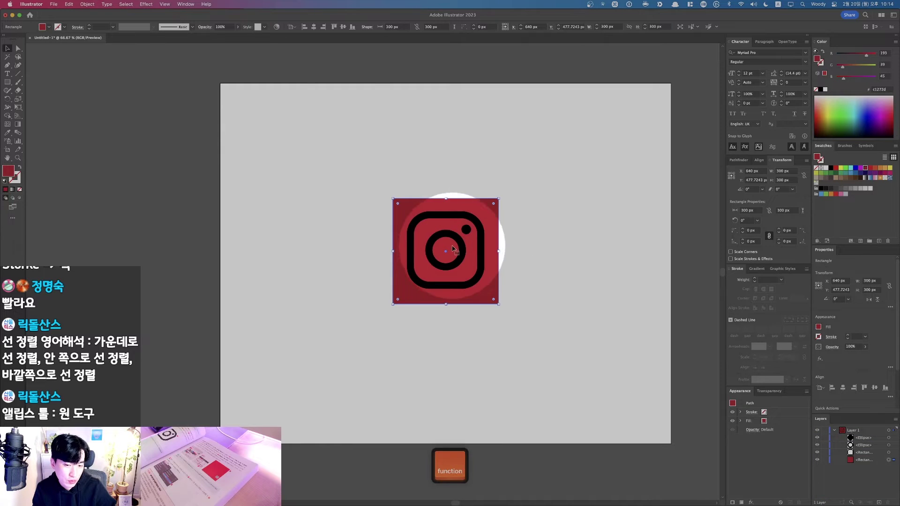
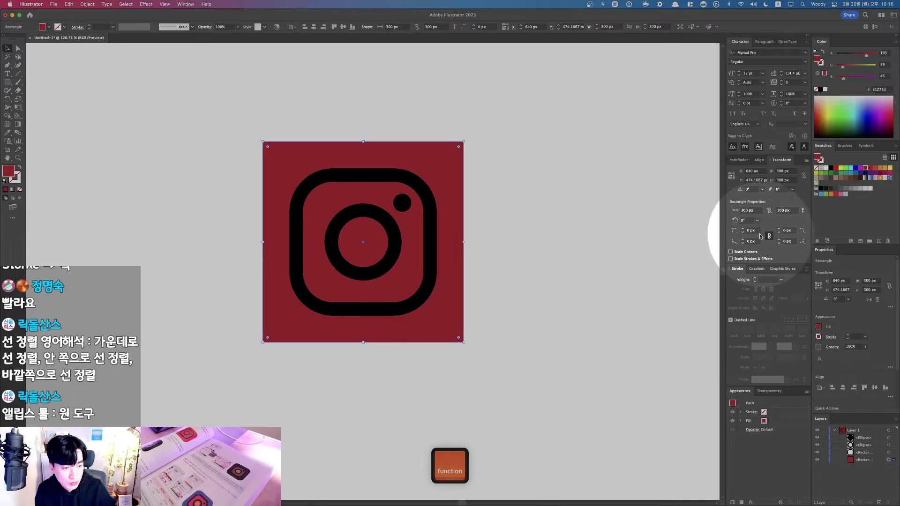
# Step: Round all four corners of the red square to a 65 px radius and deselect it
pyautogui.click(750, 231)
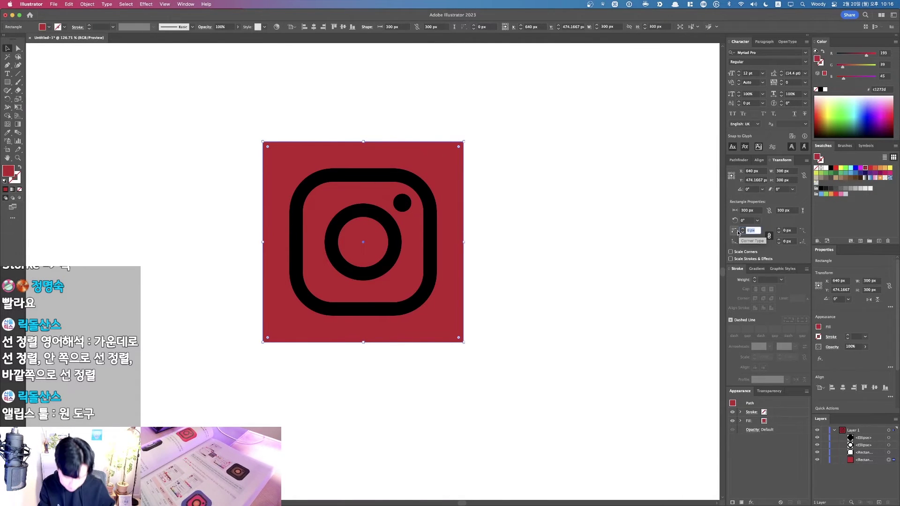
pyautogui.write('65')
pyautogui.press('Return')
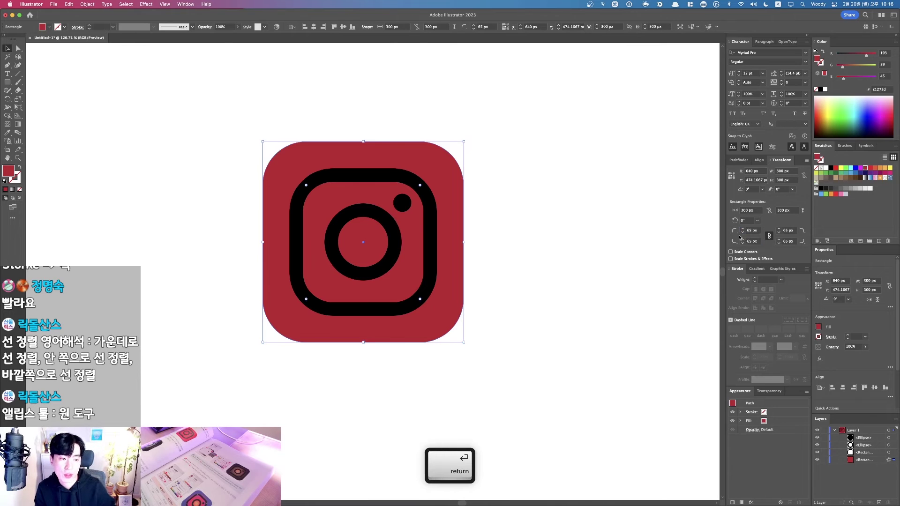
pyautogui.press('F1')
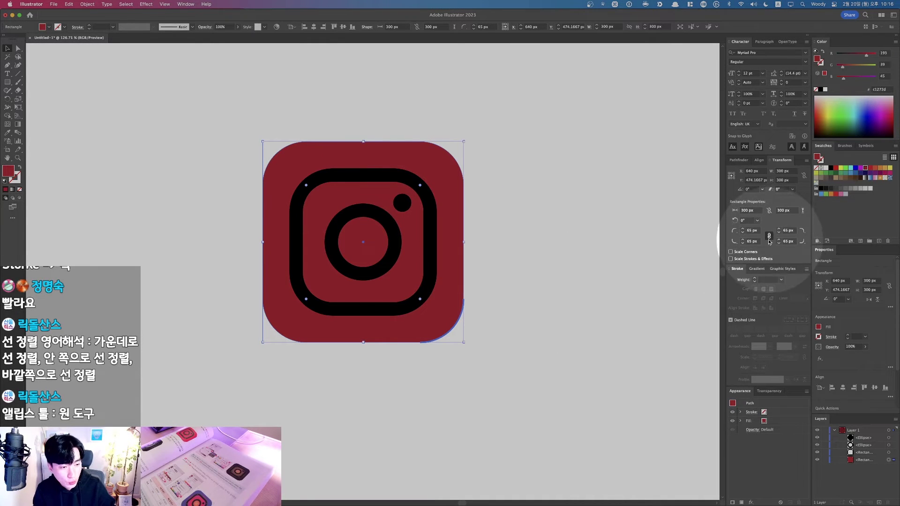
pyautogui.press('F1')
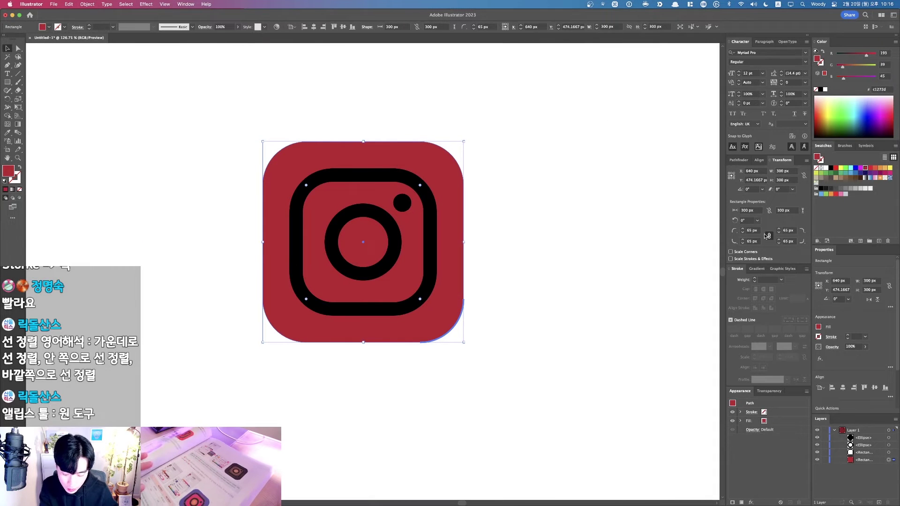
pyautogui.click(549, 240)
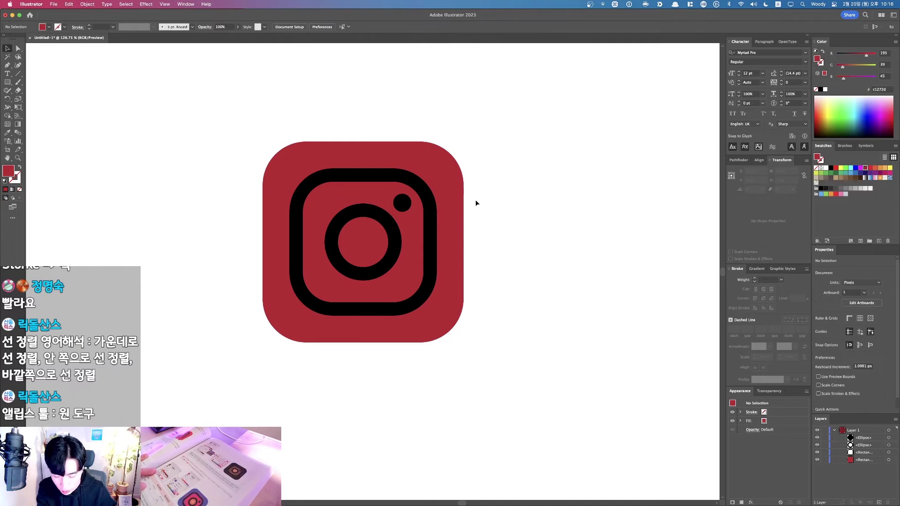
# Step: Select the red rounded square, undo its accidental move, and give it a gradient fill
pyautogui.click(420, 150)
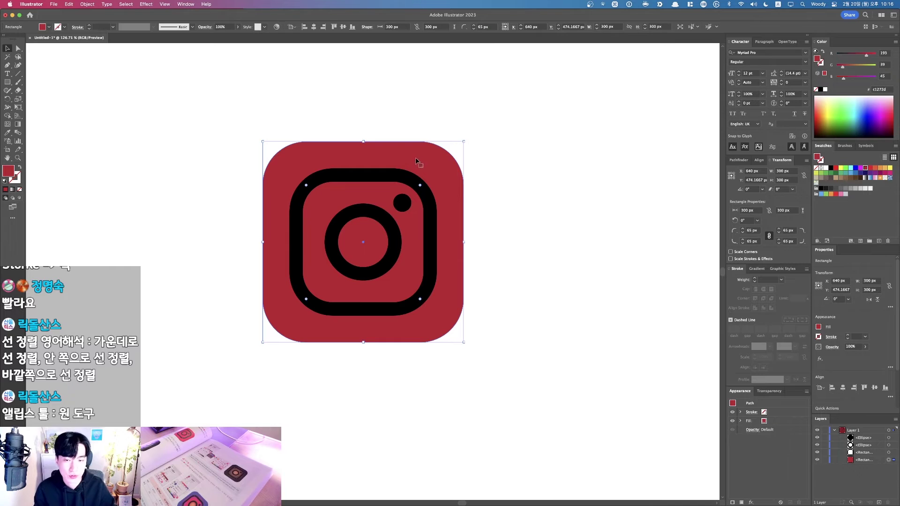
pyautogui.moveTo(414, 159); pyautogui.dragTo(407, 136)
pyautogui.press('super+z')
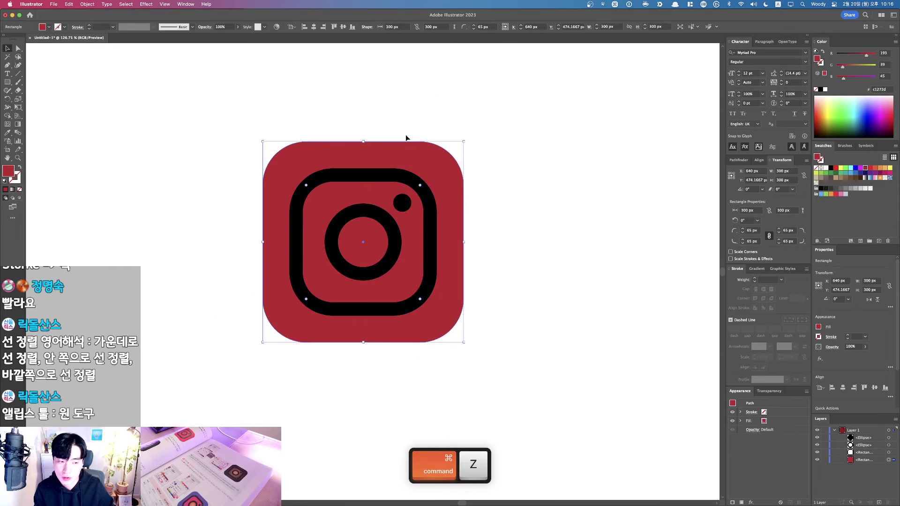
pyautogui.press('F1')
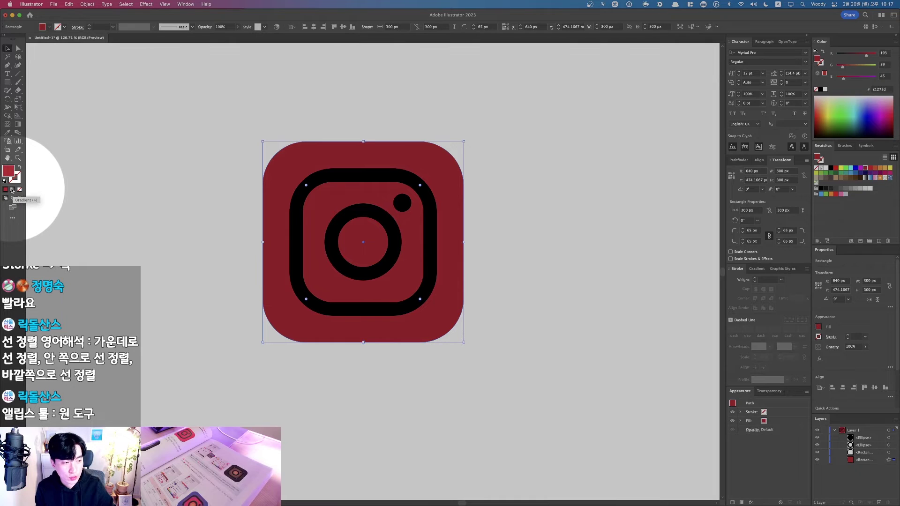
pyautogui.press('fn')
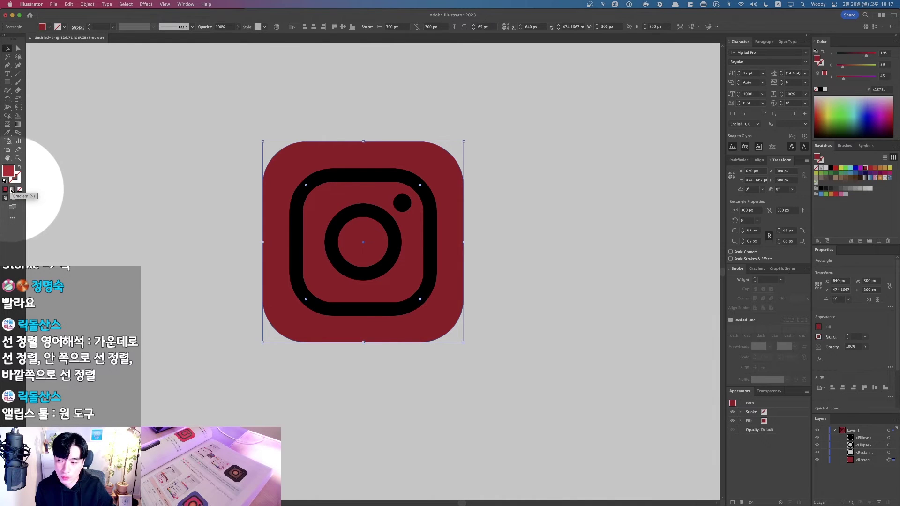
pyautogui.press('F1')
pyautogui.click(12, 190)
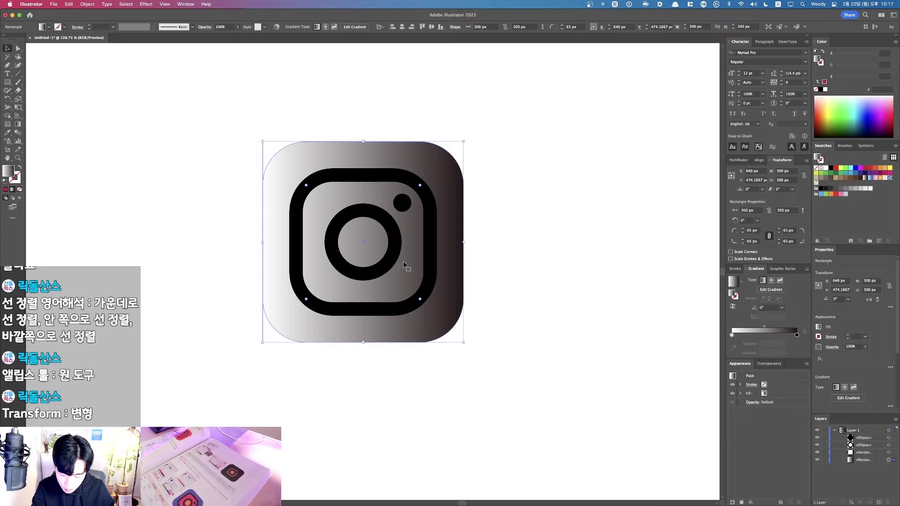
# Step: Change the background square's gradient type to Radial
pyautogui.press('F1')
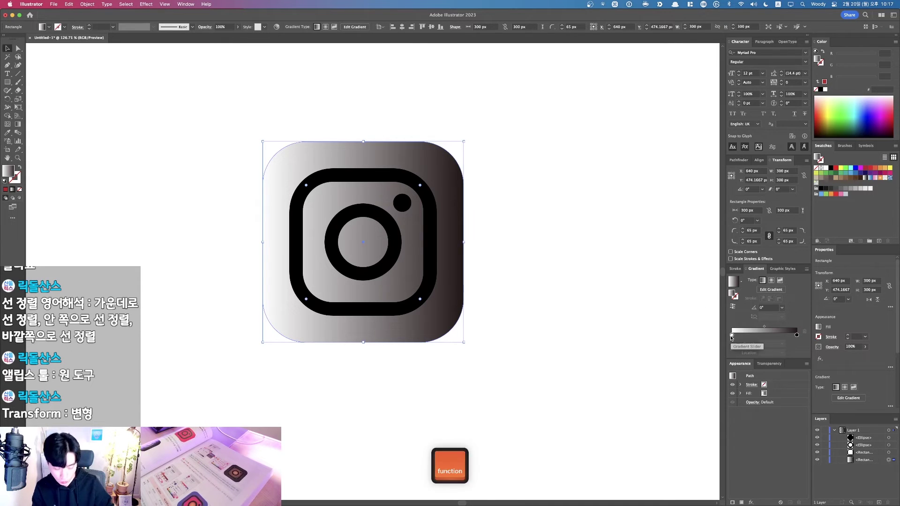
pyautogui.press('F1')
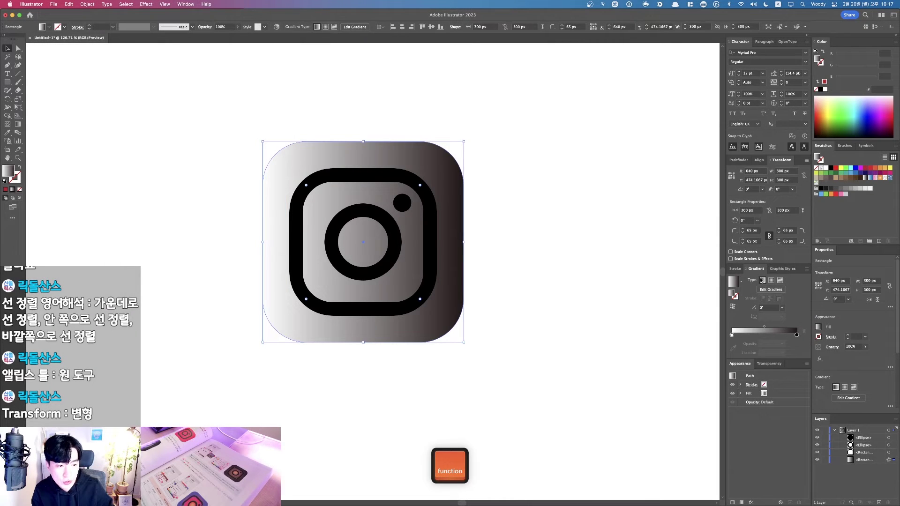
pyautogui.press('F1')
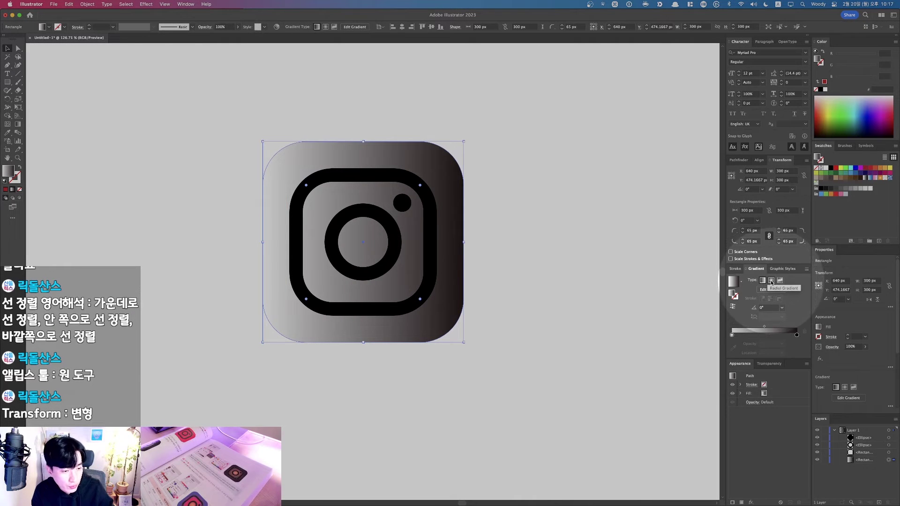
pyautogui.press('fn')
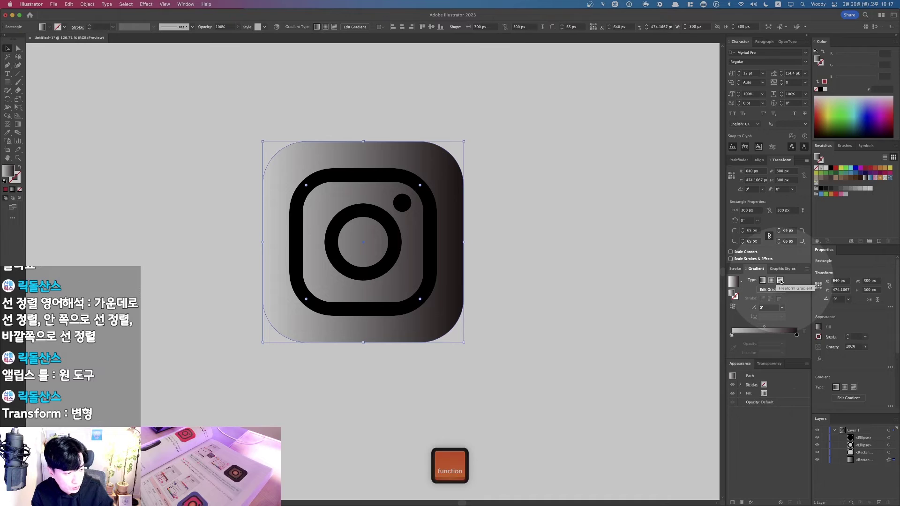
pyautogui.press('F1')
pyautogui.click(769, 281)
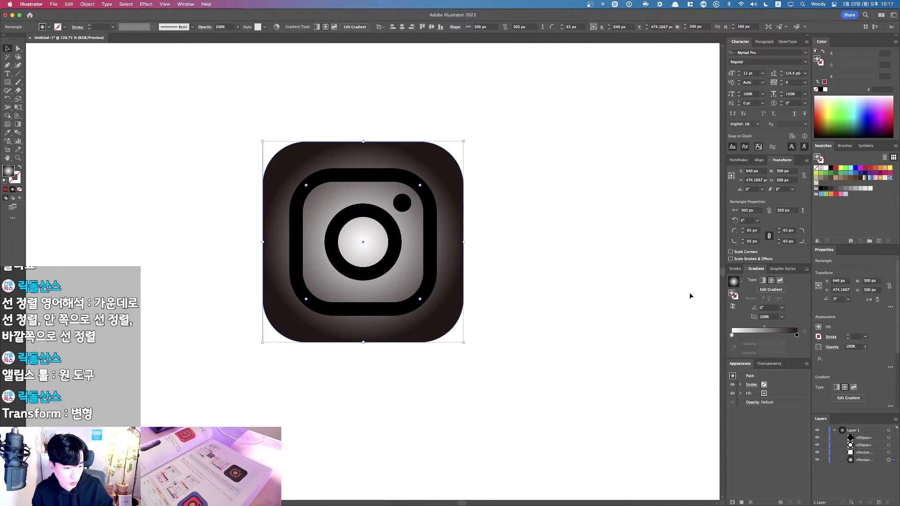
# Step: Show the full set of gradient options
pyautogui.press('F1')
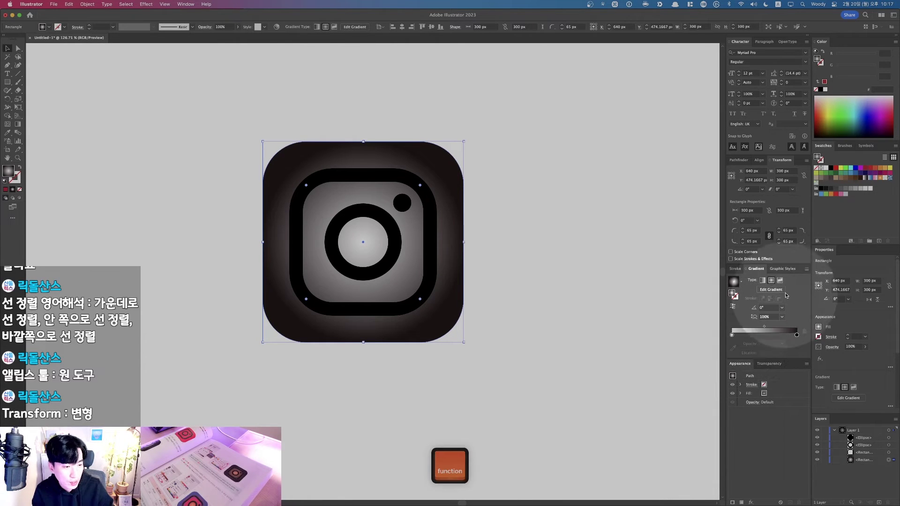
pyautogui.press('F1')
pyautogui.press('F1')
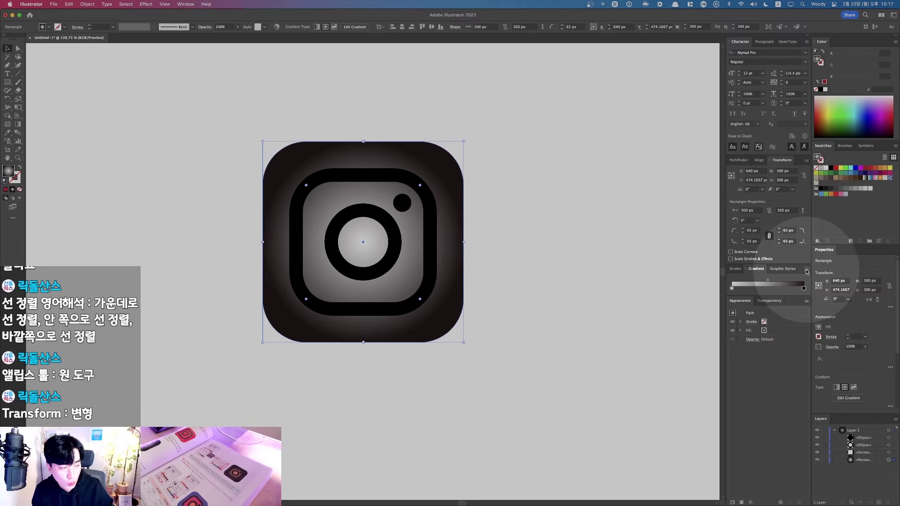
pyautogui.click(805, 269)
pyautogui.click(822, 271)
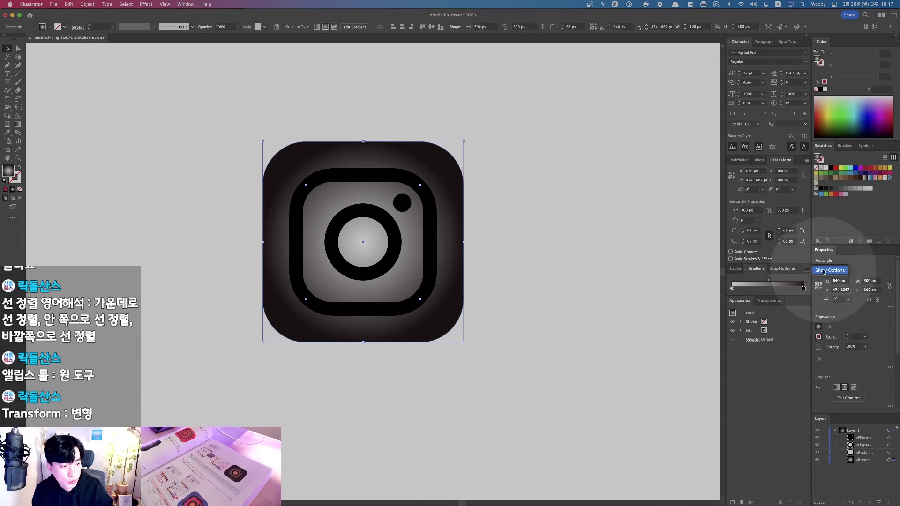
pyautogui.press('F1')
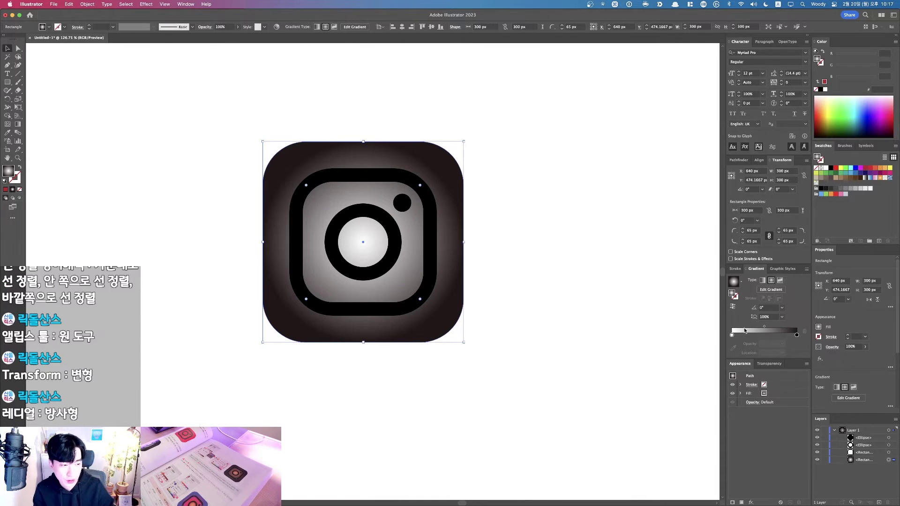
# Step: Open the colour settings of the radial gradient's starting stop and switch its colour model to RGB
pyautogui.press('F1')
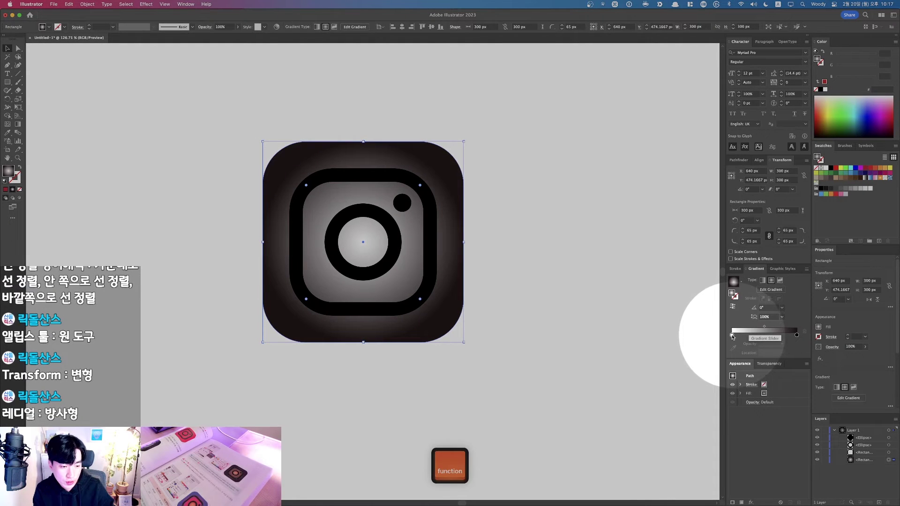
pyautogui.press('F1')
pyautogui.doubleClick(732, 335)
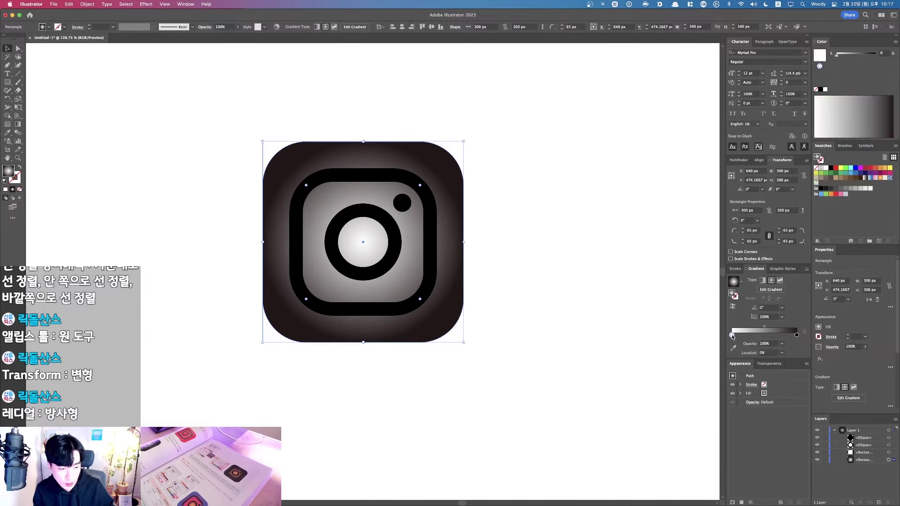
pyautogui.press('F1')
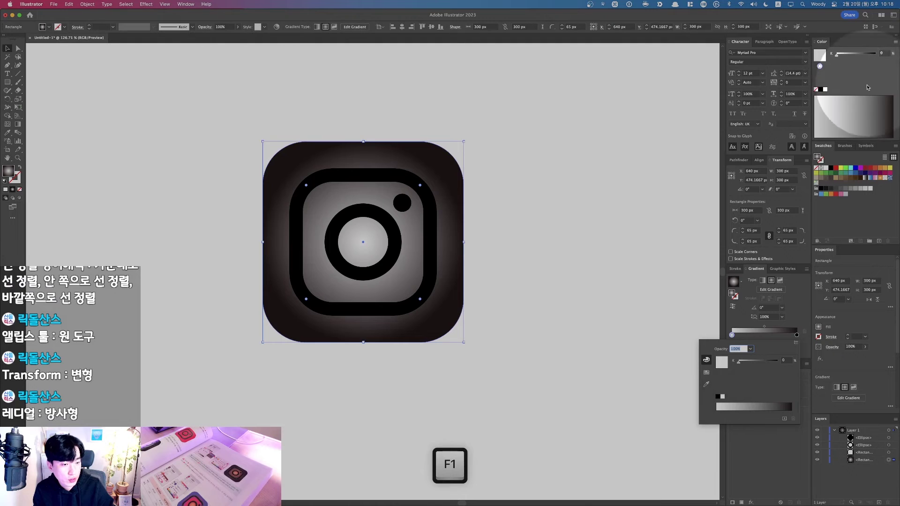
pyautogui.press('F1')
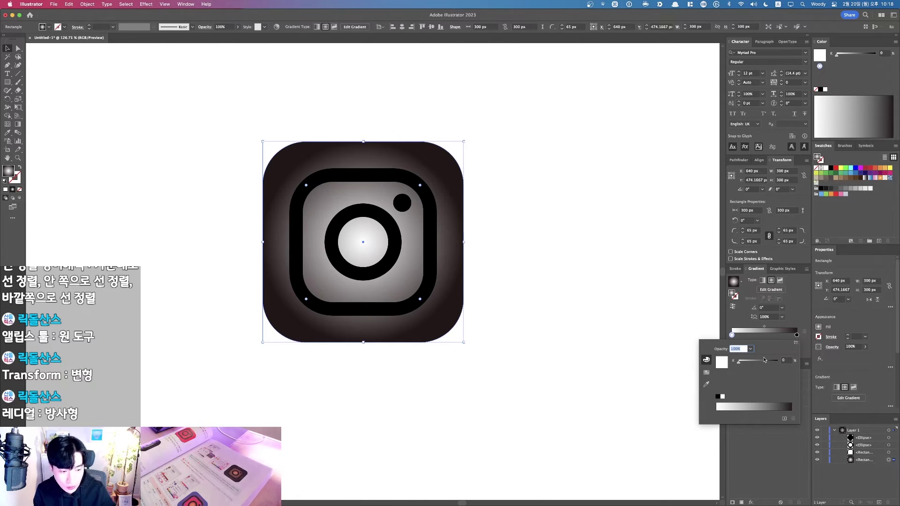
pyautogui.click(732, 336)
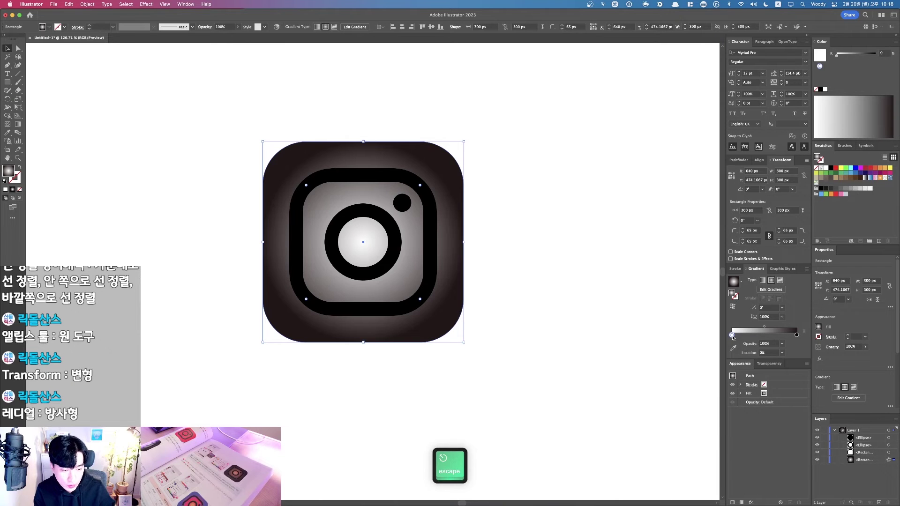
pyautogui.doubleClick(733, 336)
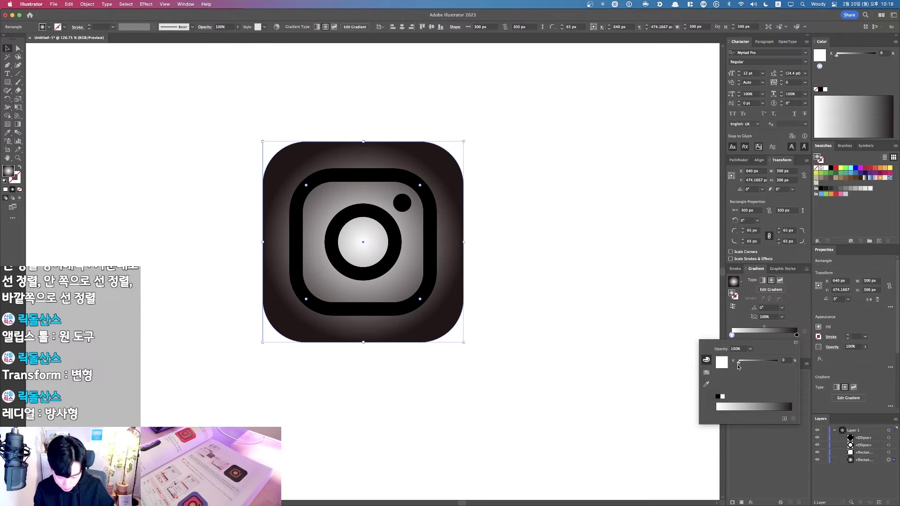
pyautogui.press('F1')
pyautogui.click(795, 343)
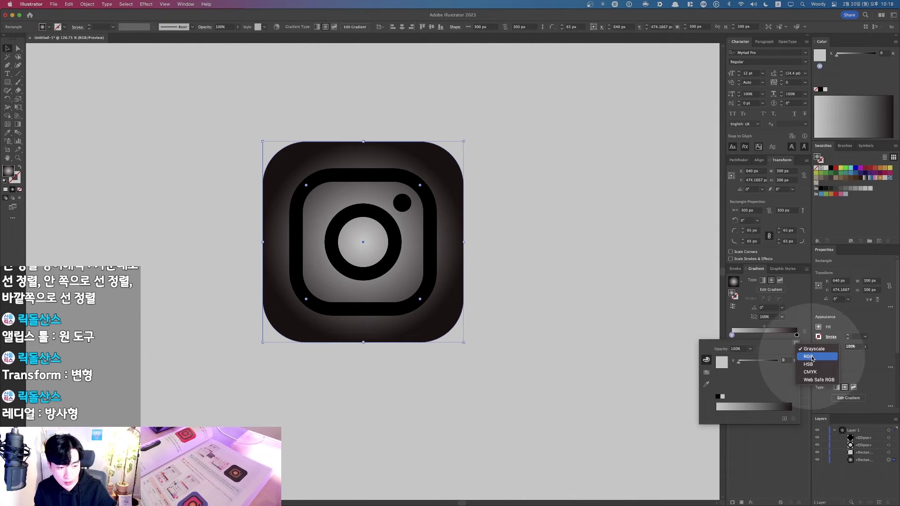
pyautogui.press('fn')
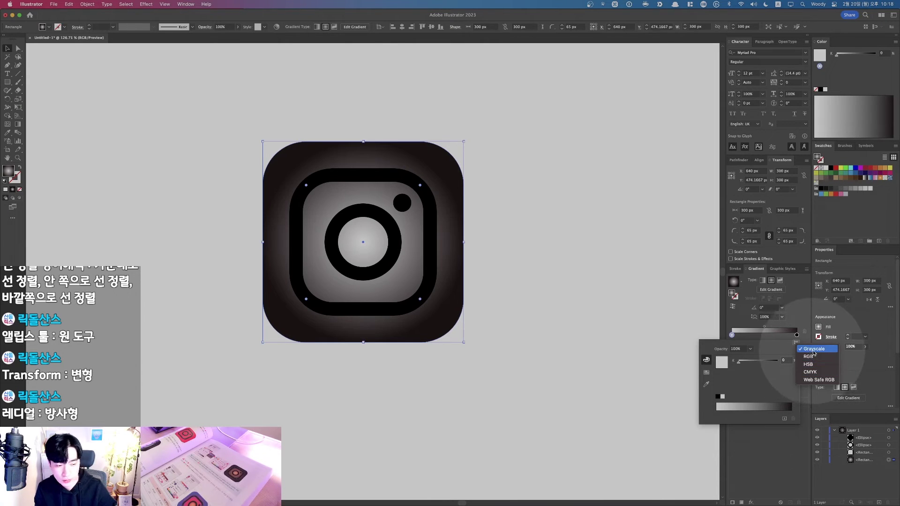
pyautogui.press('F1')
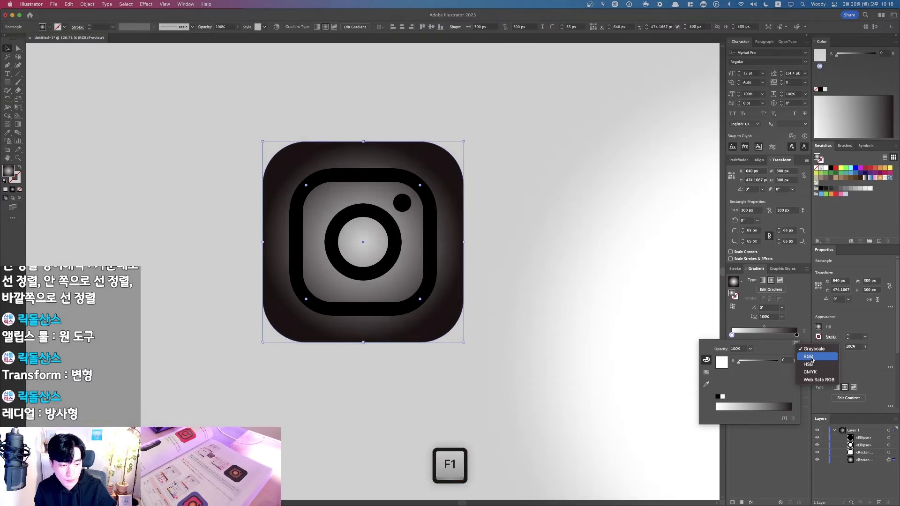
pyautogui.click(814, 350)
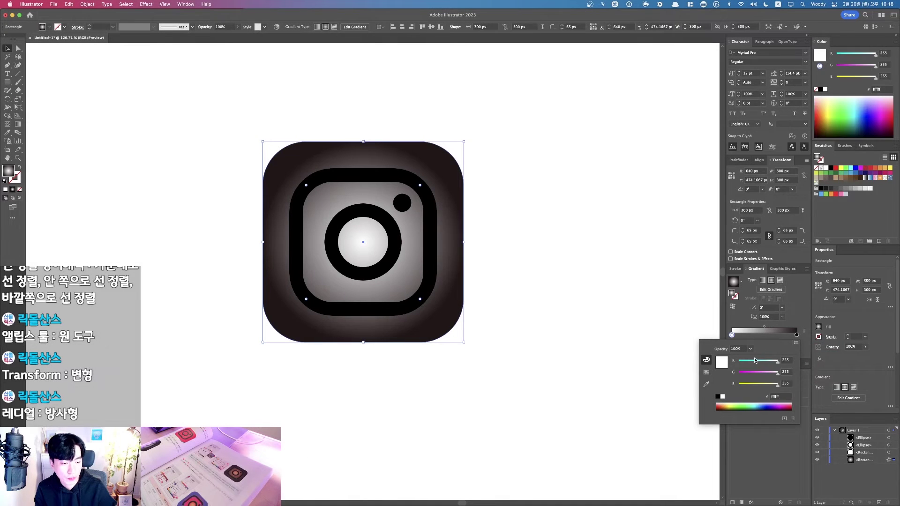
# Step: Set the gradient's starting stop to the hex colour efc055 and close its colour settings
pyautogui.moveTo(739, 404); pyautogui.dragTo(752, 402)
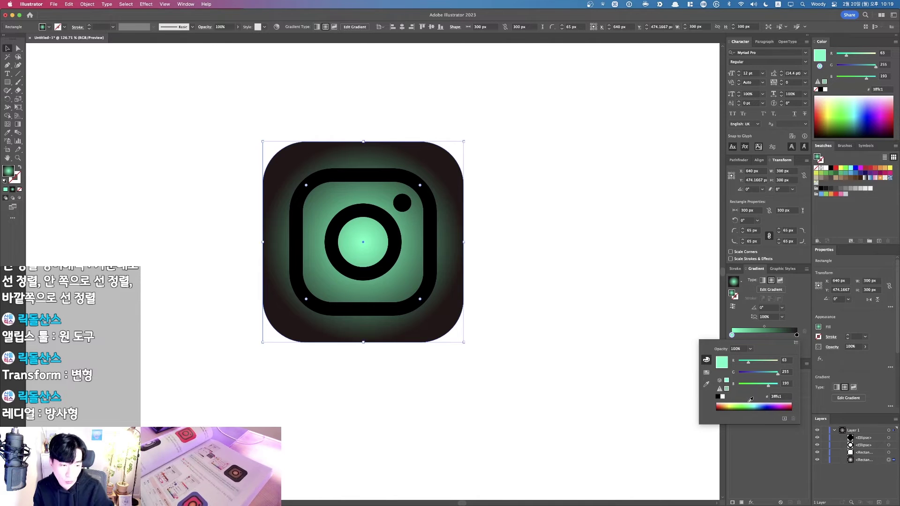
pyautogui.press('F1')
pyautogui.click(771, 397)
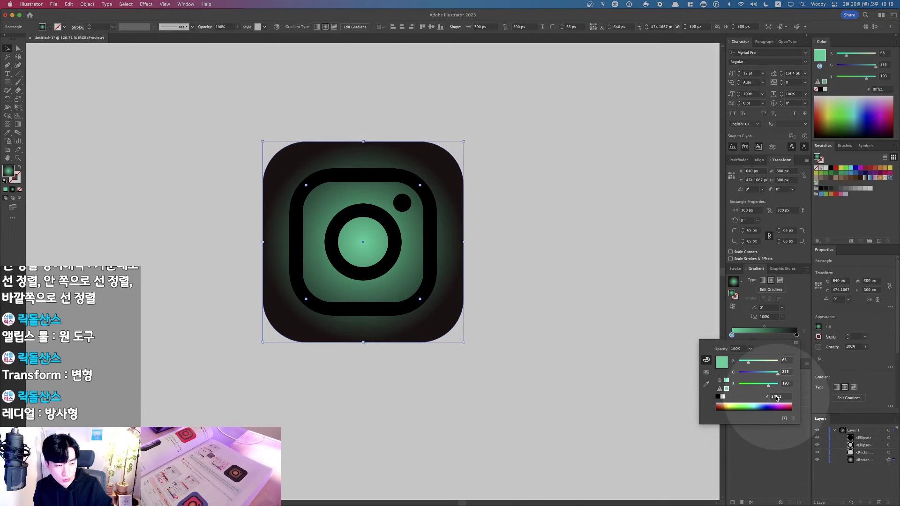
pyautogui.write('efc')
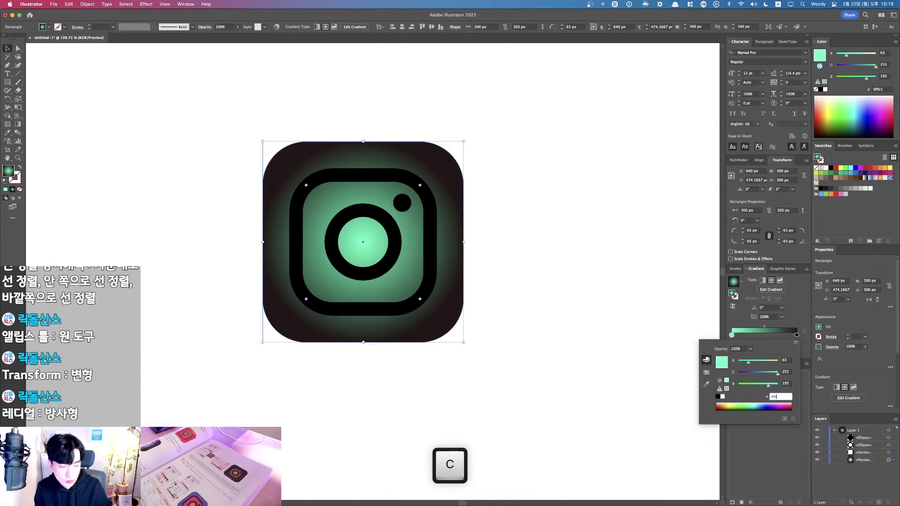
pyautogui.write('055')
pyautogui.press('Tab')
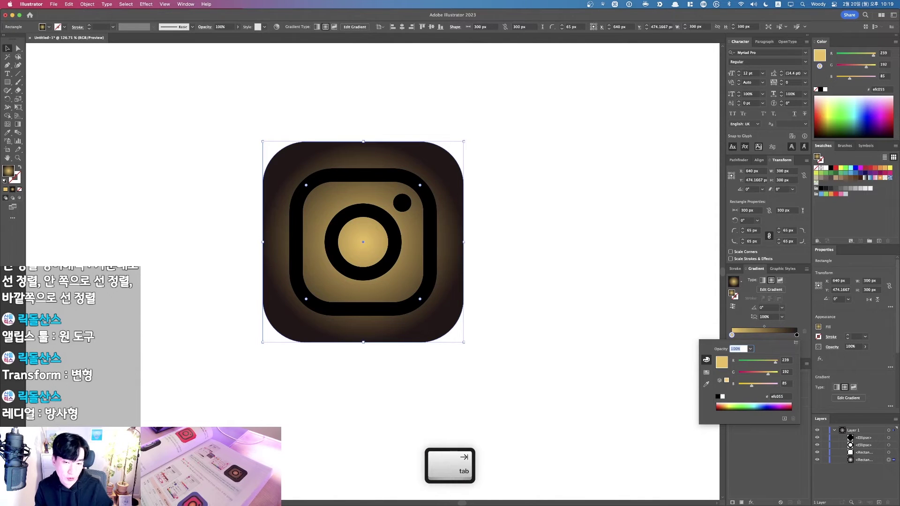
pyautogui.press('F1')
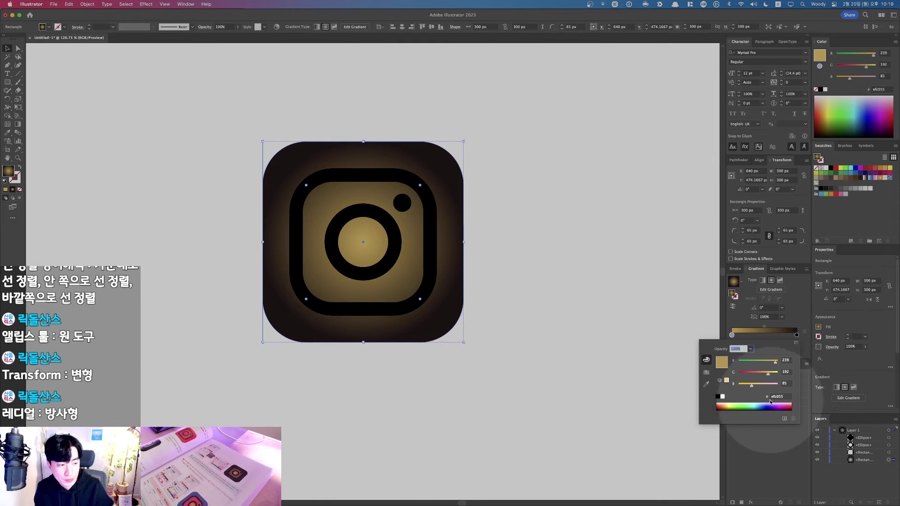
pyautogui.press('F1')
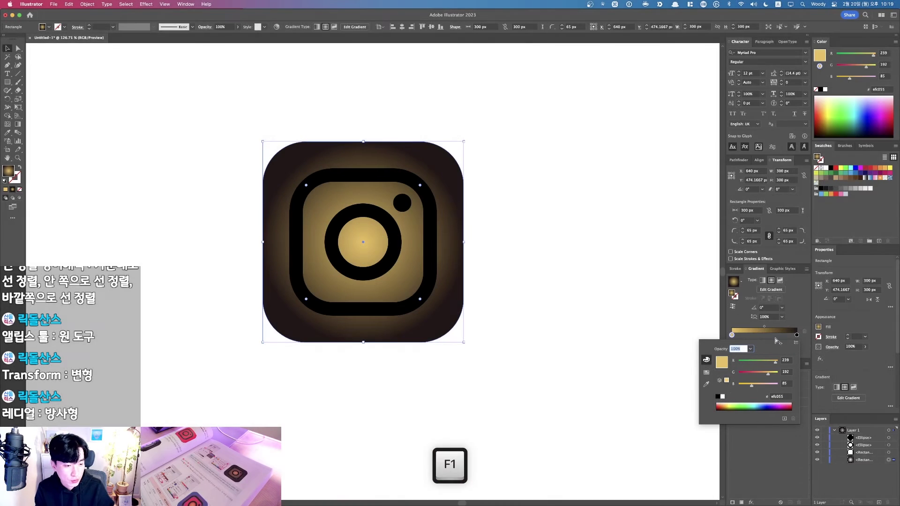
pyautogui.click(793, 320)
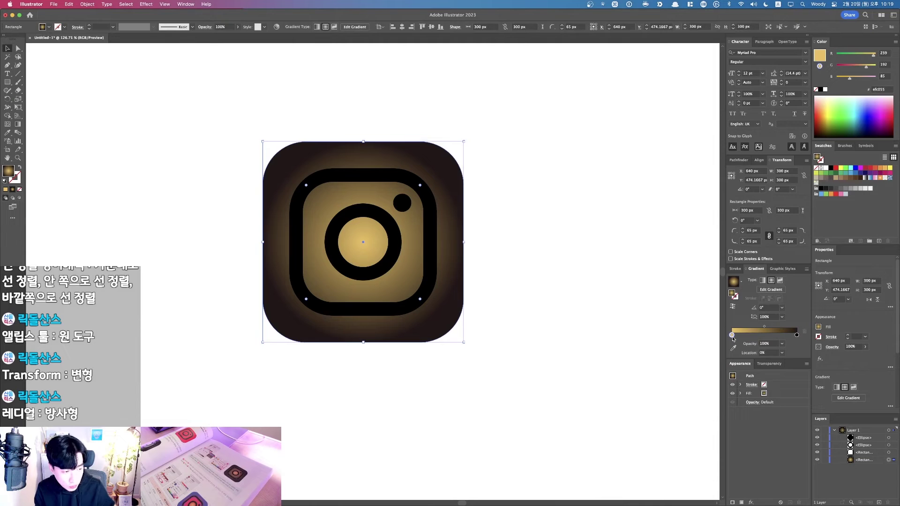
pyautogui.press('F1')
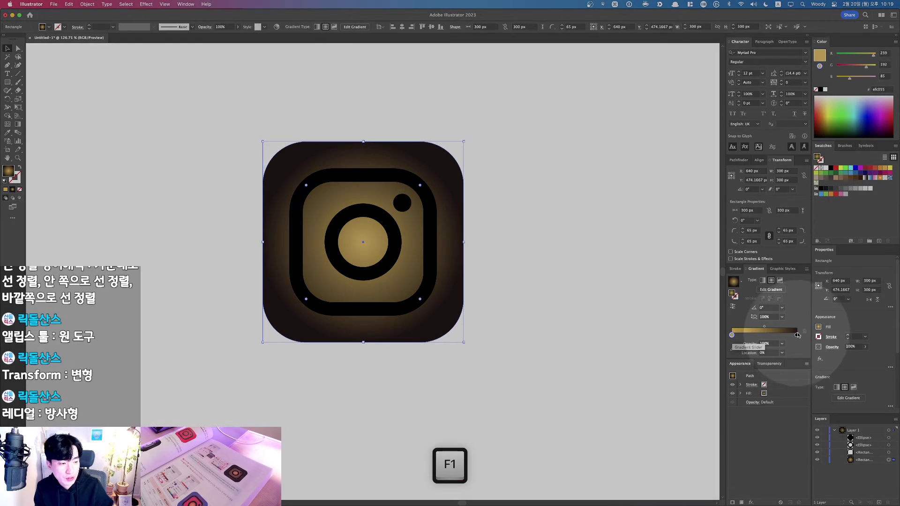
pyautogui.press('F1')
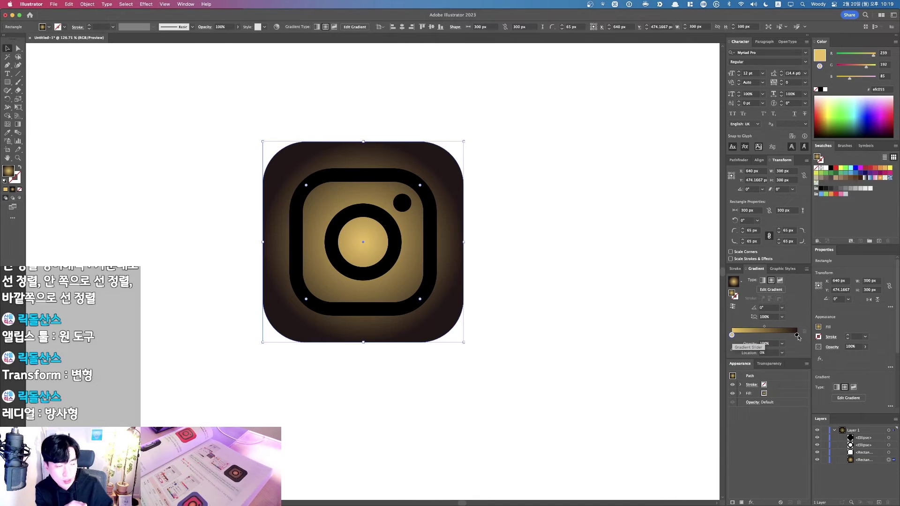
pyautogui.click(798, 336)
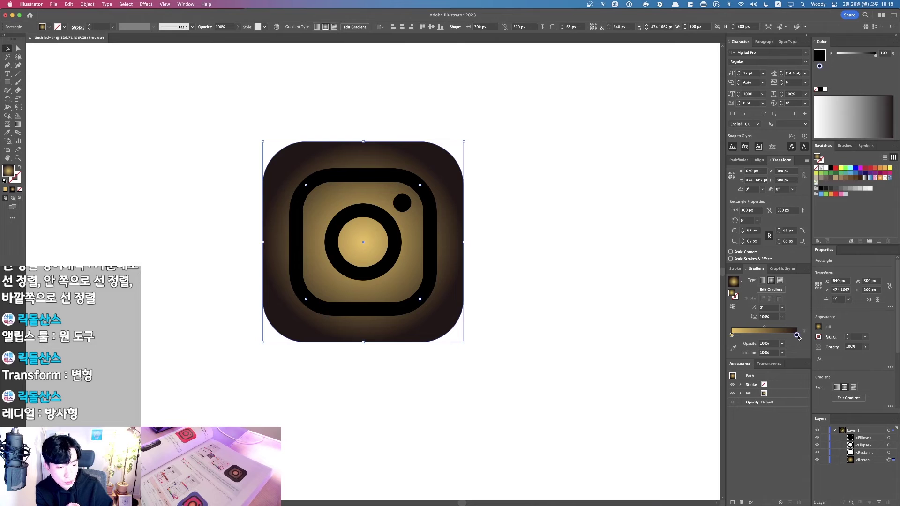
pyautogui.doubleClick(797, 335)
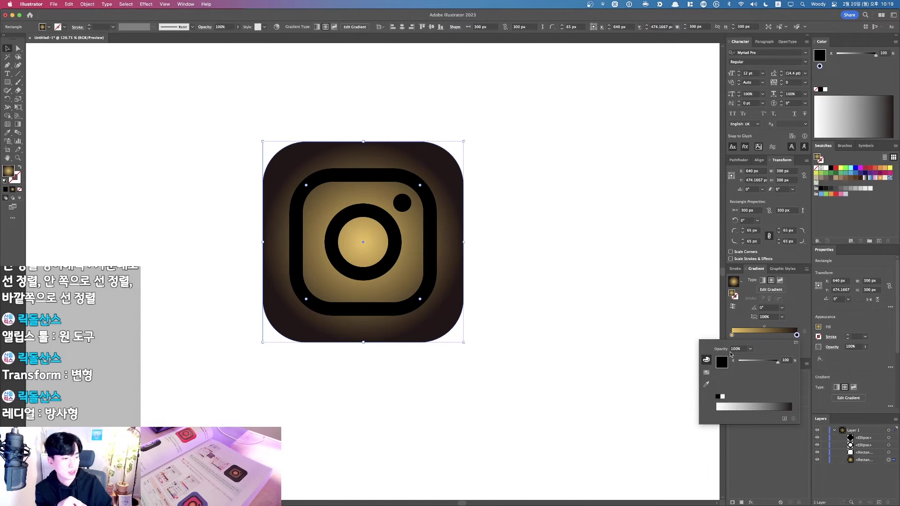
pyautogui.click(796, 343)
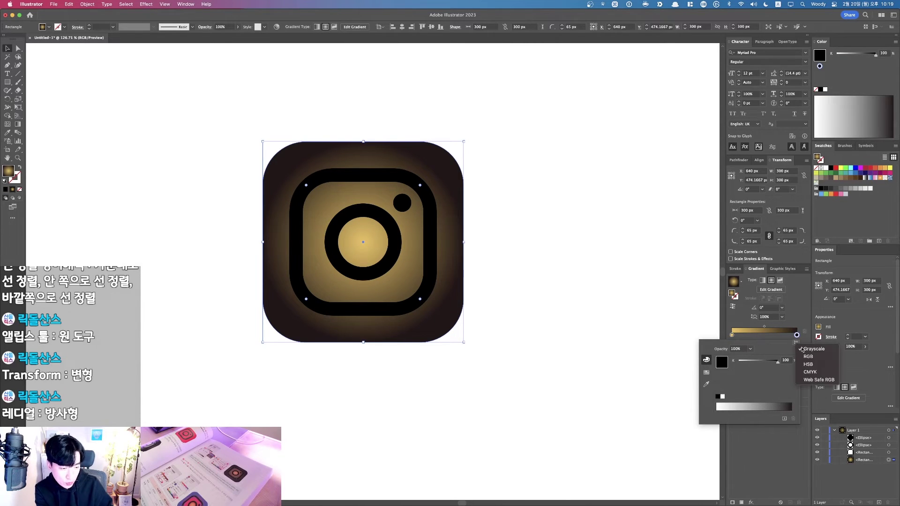
pyautogui.click(801, 322)
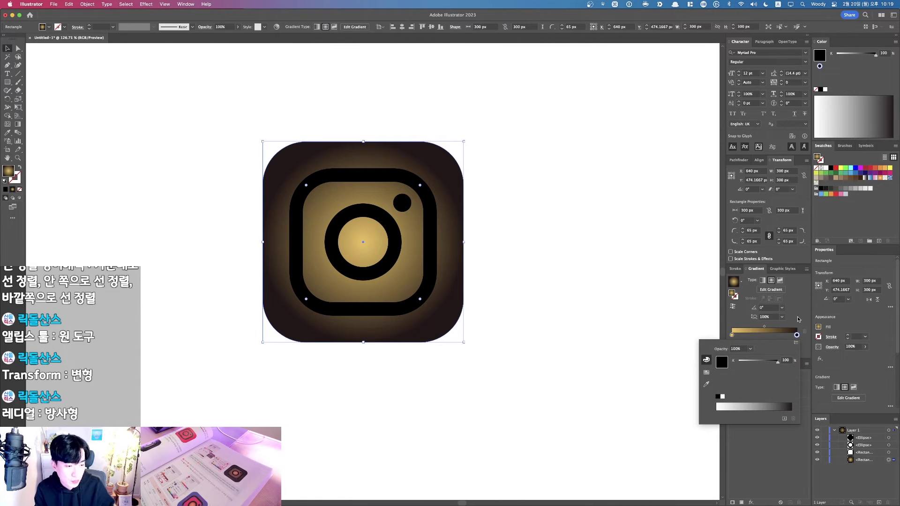
pyautogui.click(798, 319)
# Step: Add four colour stops between the two gradient ends, at about 20%, 38%, 57% and 70%
pyautogui.click(734, 336)
pyautogui.moveTo(734, 335); pyautogui.dragTo(733, 337)
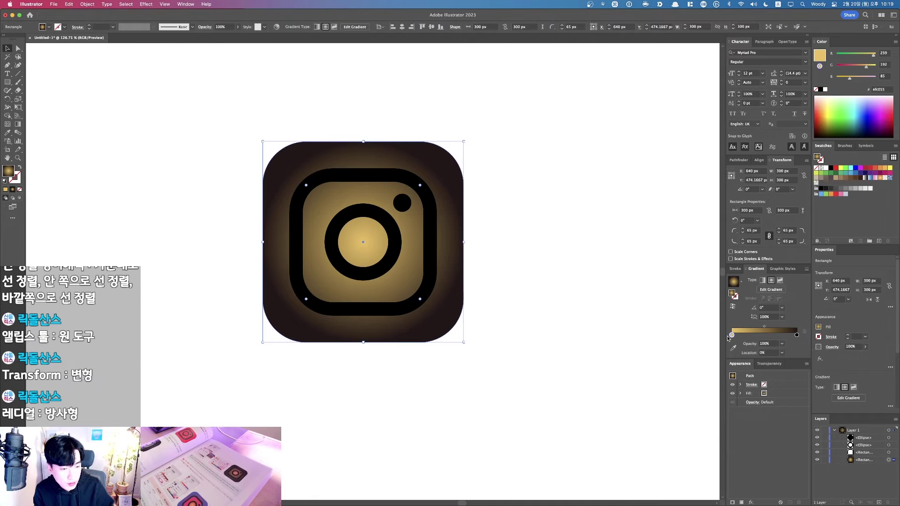
pyautogui.click(744, 335)
pyautogui.click(756, 335)
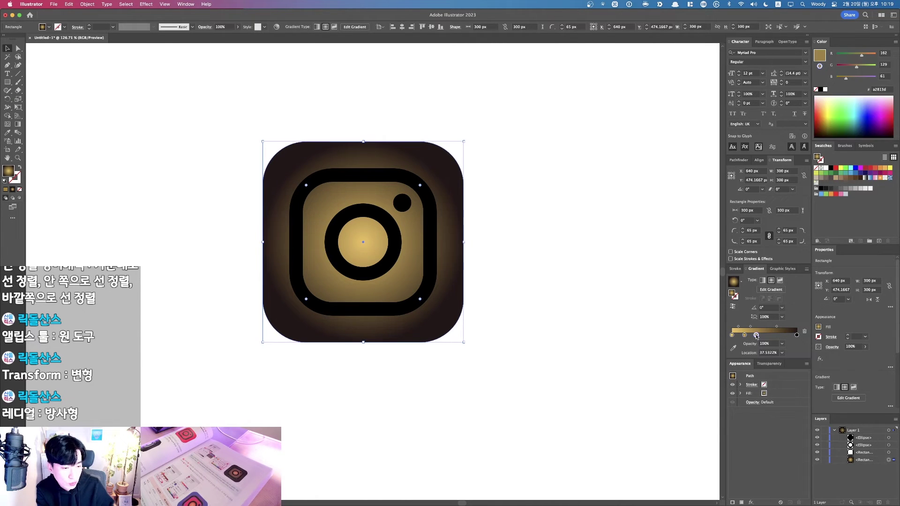
pyautogui.click(768, 335)
pyautogui.click(777, 335)
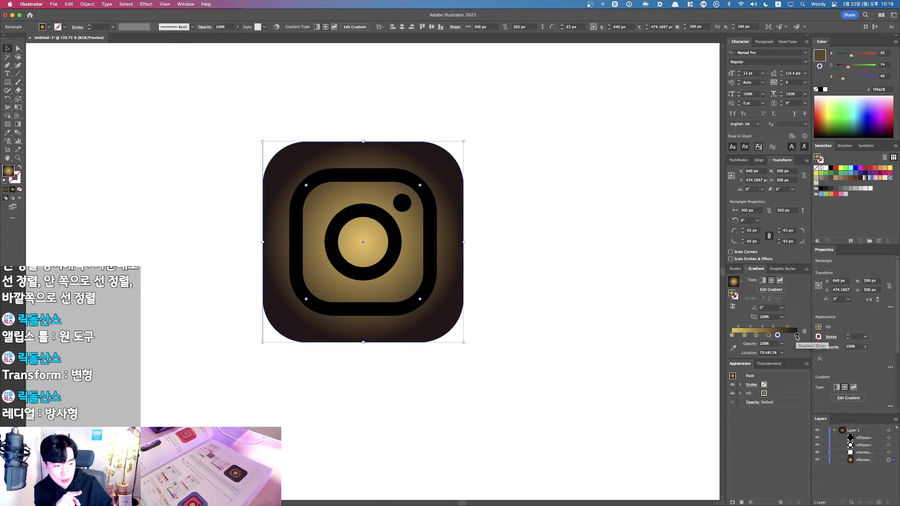
# Step: Delete the black end stop from the gradient and move the last remaining stop to the far end
pyautogui.click(797, 335)
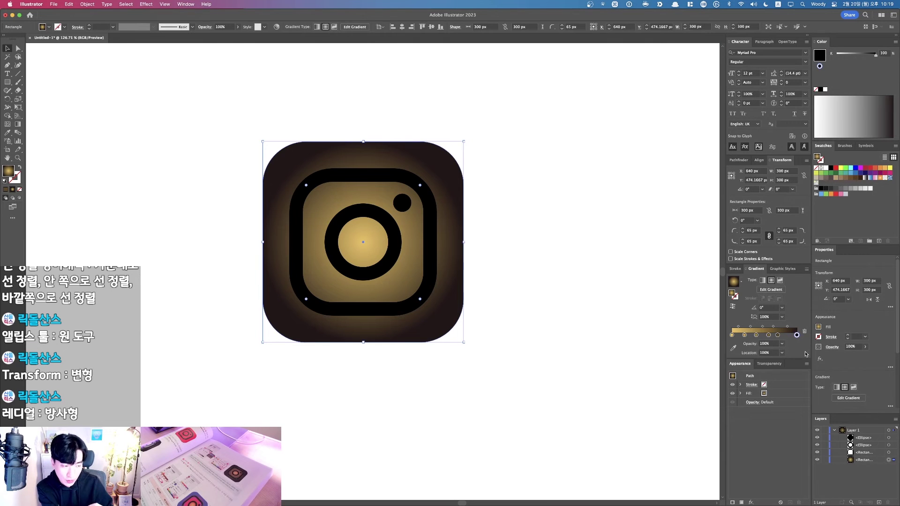
pyautogui.press('F1')
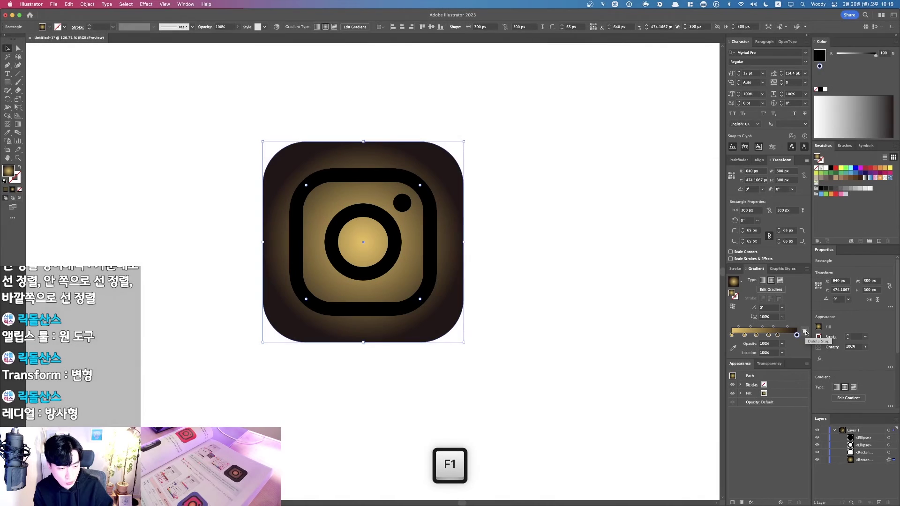
pyautogui.click(805, 331)
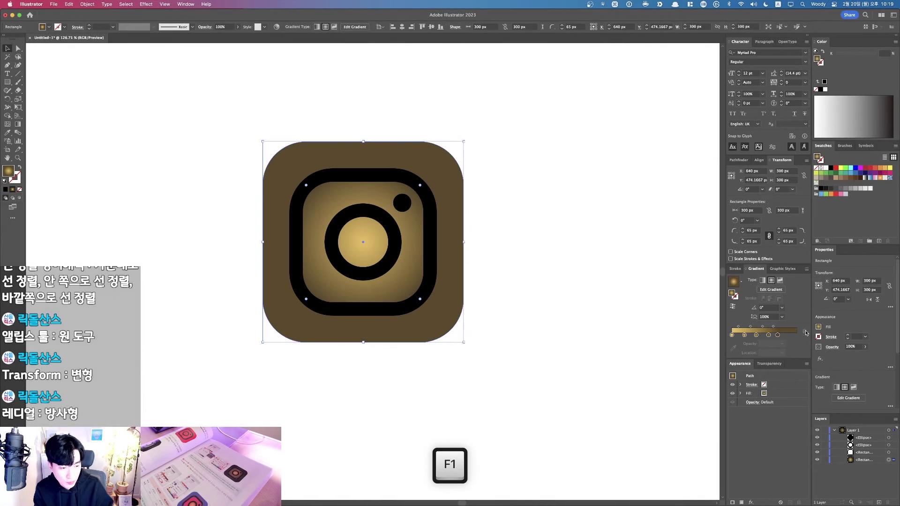
pyautogui.click(778, 335)
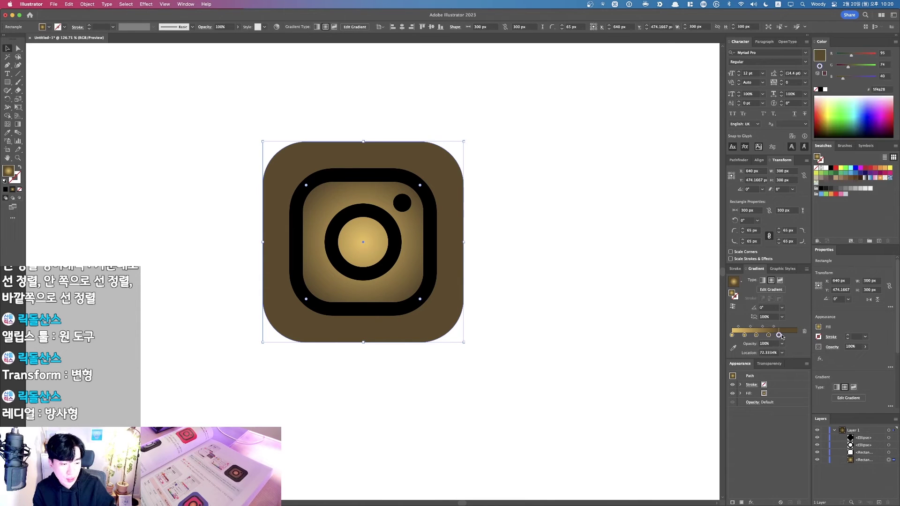
# Step: Set the location of the gradient's second colour stop to 25%
pyautogui.click(745, 335)
pyautogui.press('F1')
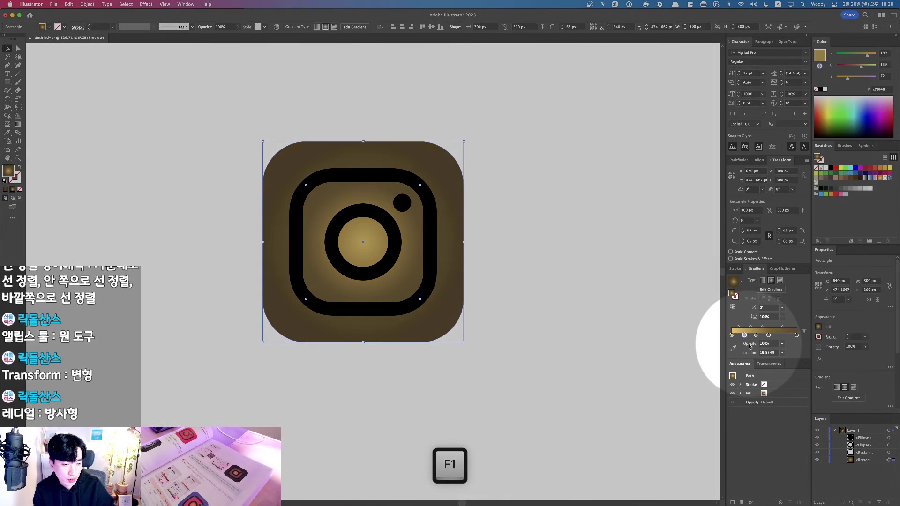
pyautogui.press('F1')
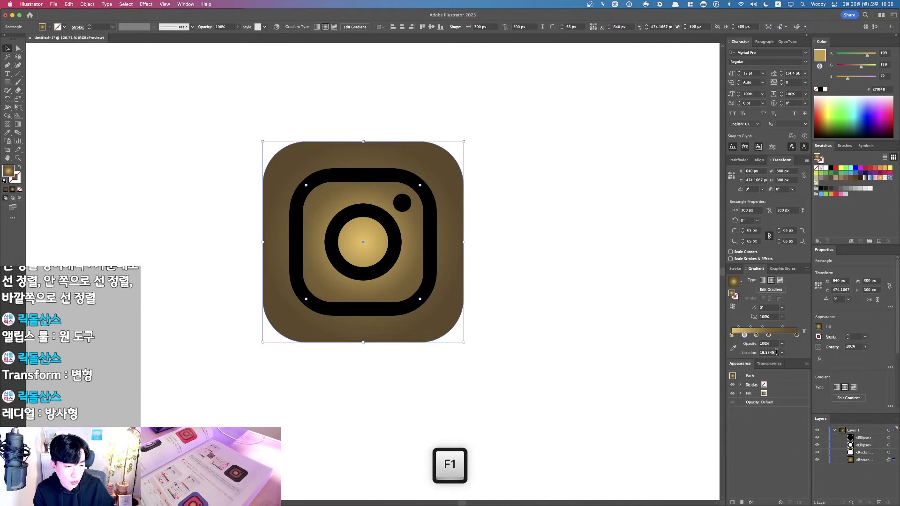
pyautogui.moveTo(776, 352); pyautogui.dragTo(757, 351)
pyautogui.write('25')
pyautogui.press('Return')
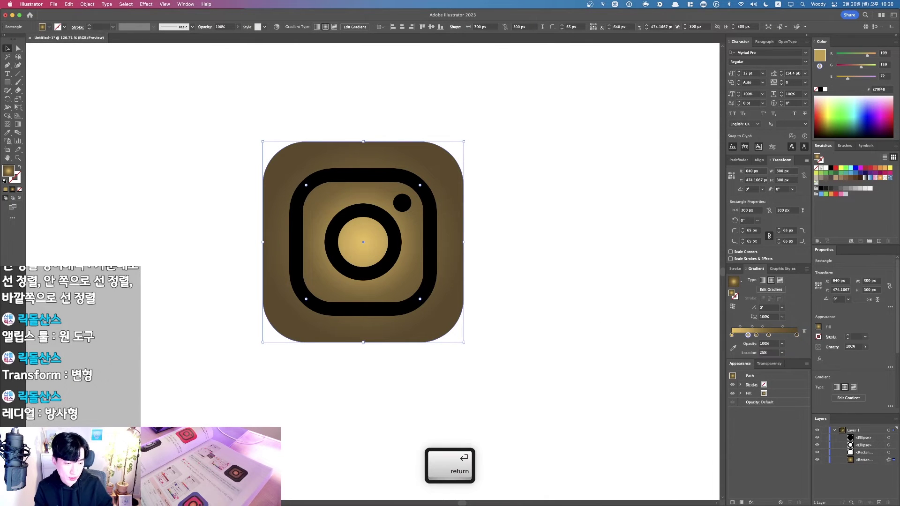
# Step: Set the location of the gradient's third colour stop to 50%
pyautogui.click(756, 334)
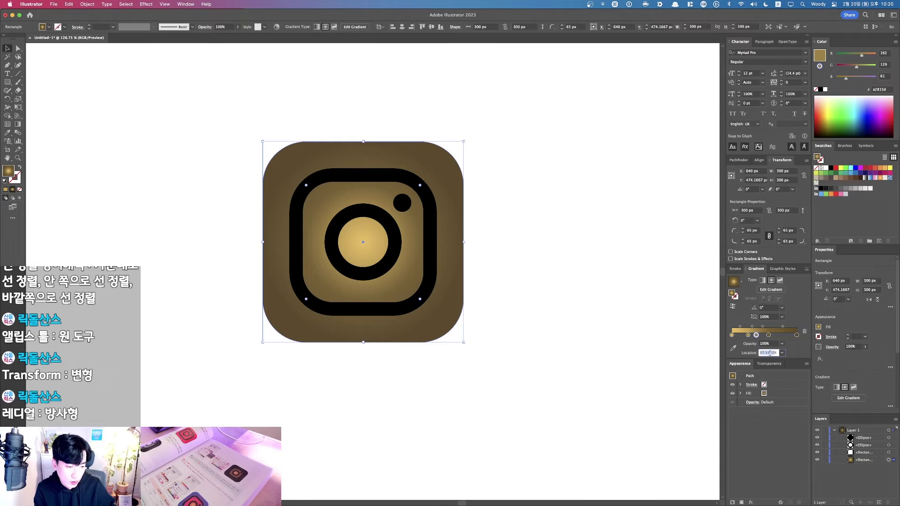
pyautogui.write('50')
pyautogui.press('Return')
# Step: Set the location of the gradient's fourth colour stop to 75% and deselect the square
pyautogui.click(768, 335)
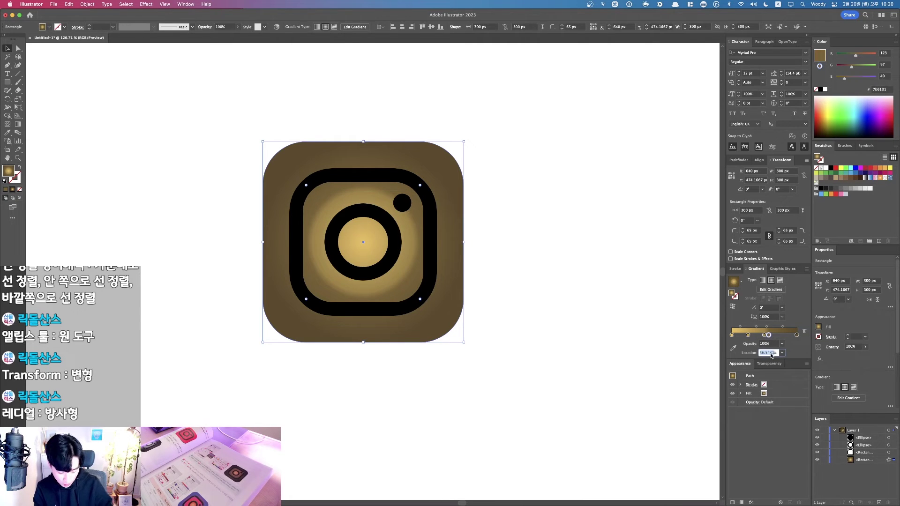
pyautogui.write('75')
pyautogui.press('Return')
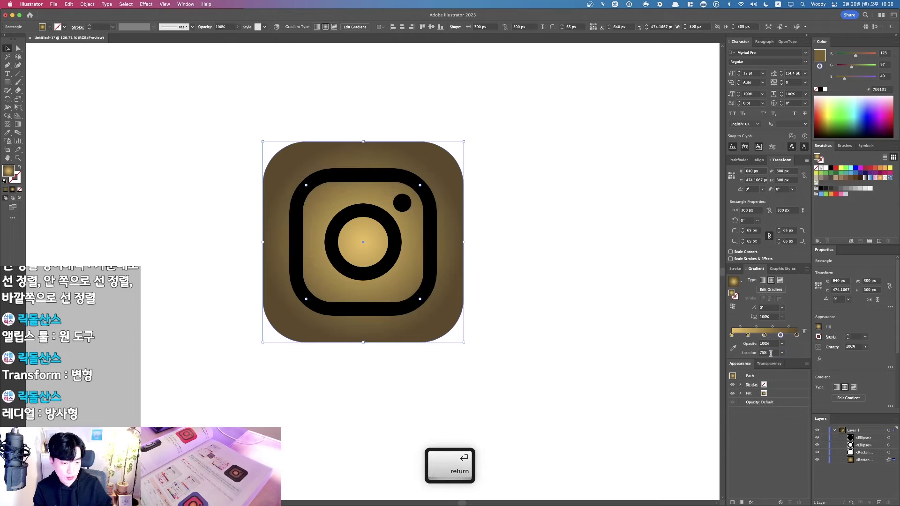
pyautogui.click(749, 336)
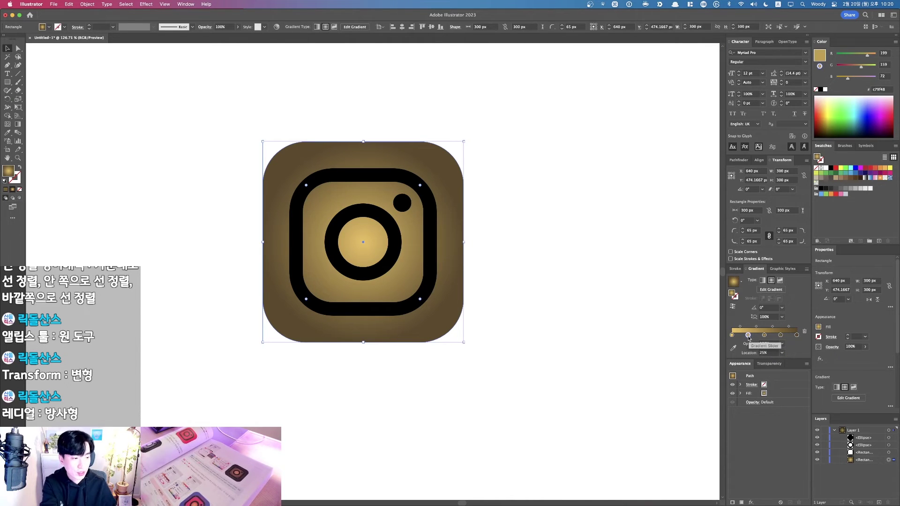
pyautogui.click(606, 334)
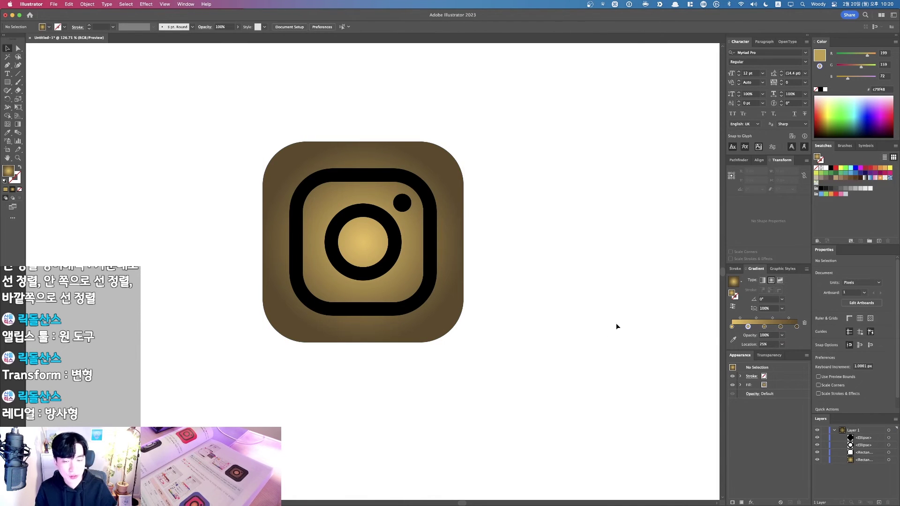
# Step: Search Google Images for "인스타그램 로고" to find a colour reference for the gradient
pyautogui.press('super+minus')
pyautogui.press('super+minus')
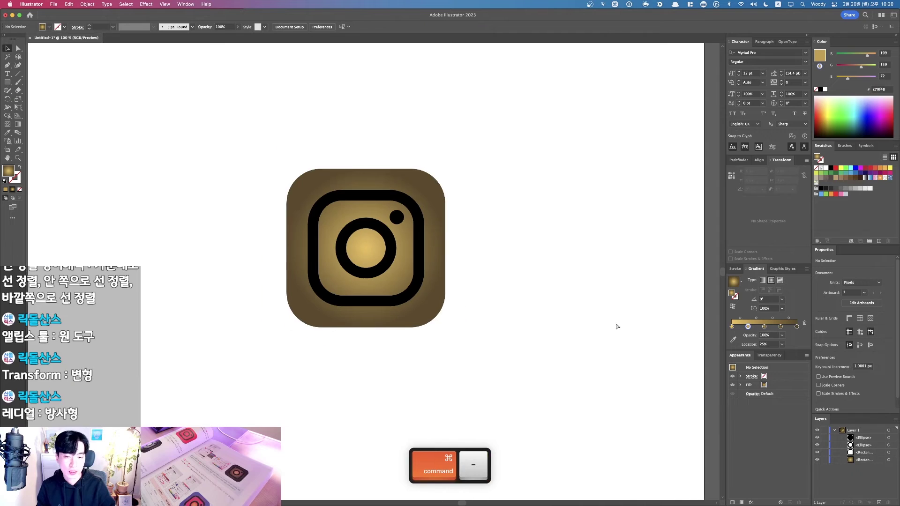
pyautogui.hotkey('alt', 'space')
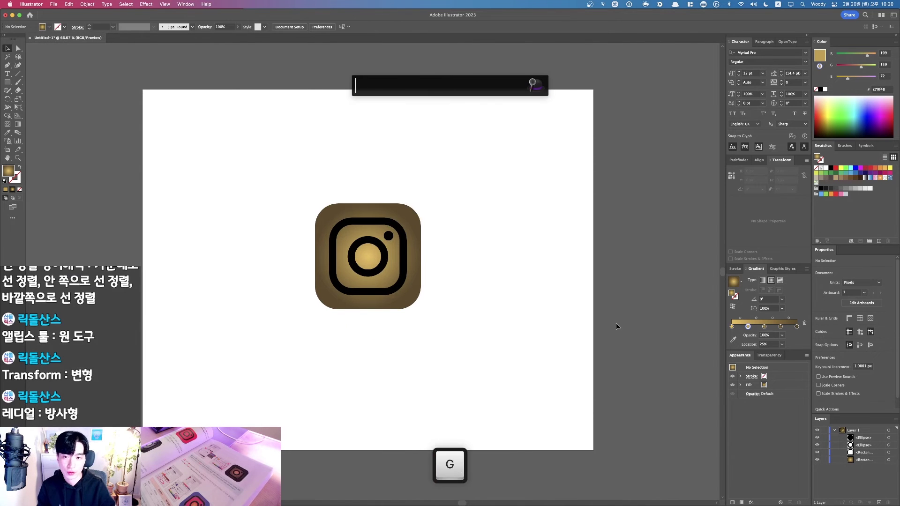
pyautogui.write('gi')
pyautogui.press('super+space')
pyautogui.write('인')
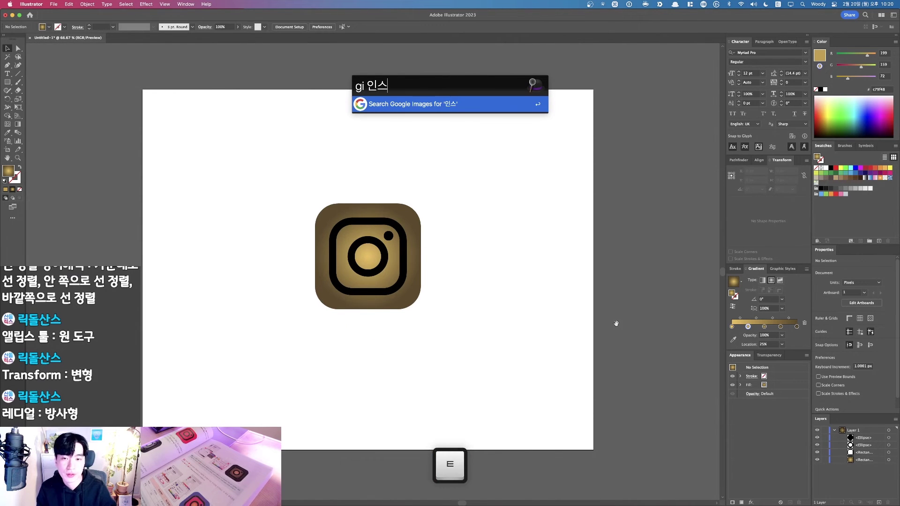
pyautogui.write('스타그램 로고')
pyautogui.press('Return')
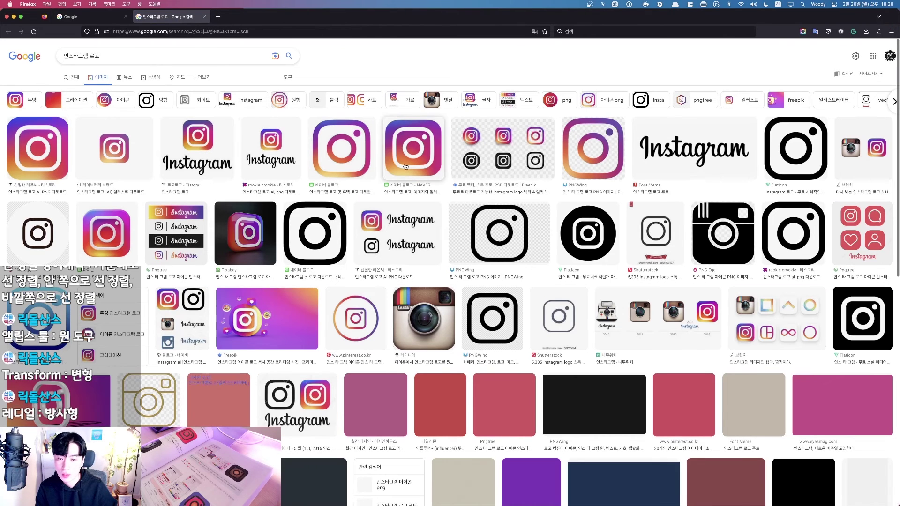
# Step: Open the first colour Instagram logo in the image results and copy the image
pyautogui.click(60, 167)
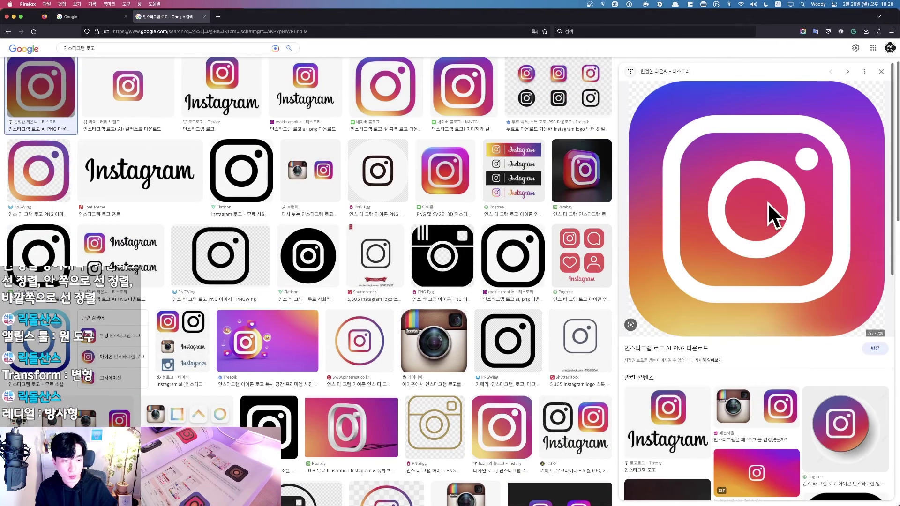
pyautogui.rightClick(750, 206)
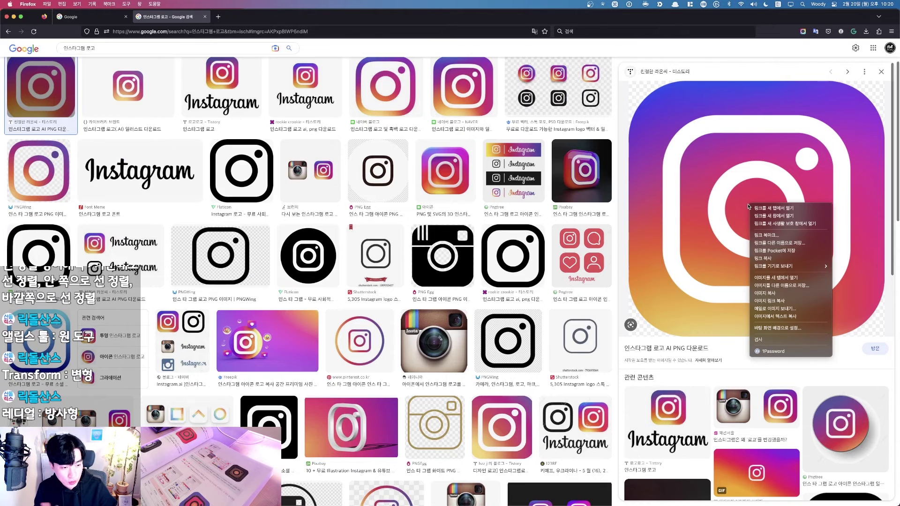
pyautogui.click(772, 293)
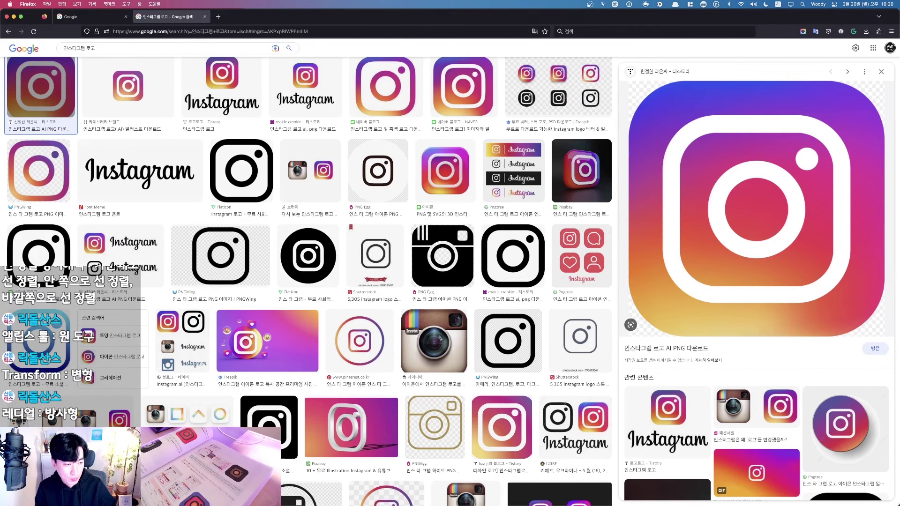
# Step: Switch to Illustrator, paste the copied logo, scale it to about 293 px and place it just left of the brown icon
pyautogui.moveTo(361, 504)
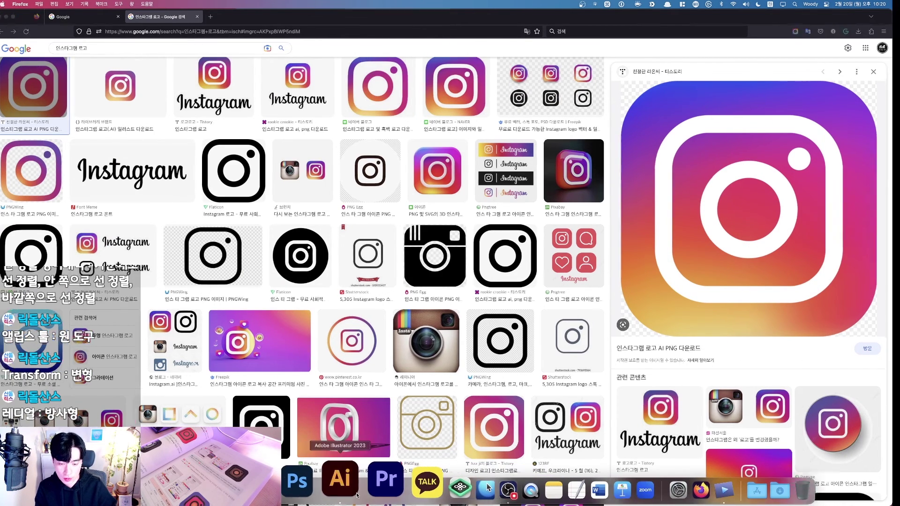
pyautogui.click(335, 479)
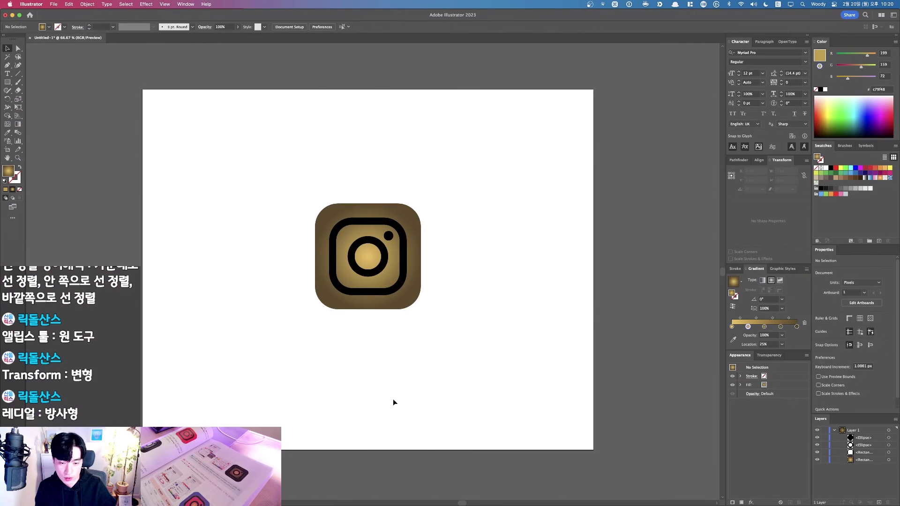
pyautogui.press('super+v')
pyautogui.moveTo(441, 342); pyautogui.dragTo(222, 315)
pyautogui.press('space')
pyautogui.moveTo(320, 367); pyautogui.dragTo(384, 369)
pyautogui.moveTo(349, 123); pyautogui.dragTo(309, 197)
pyautogui.moveTo(262, 216); pyautogui.dragTo(354, 220)
pyautogui.press('F1')
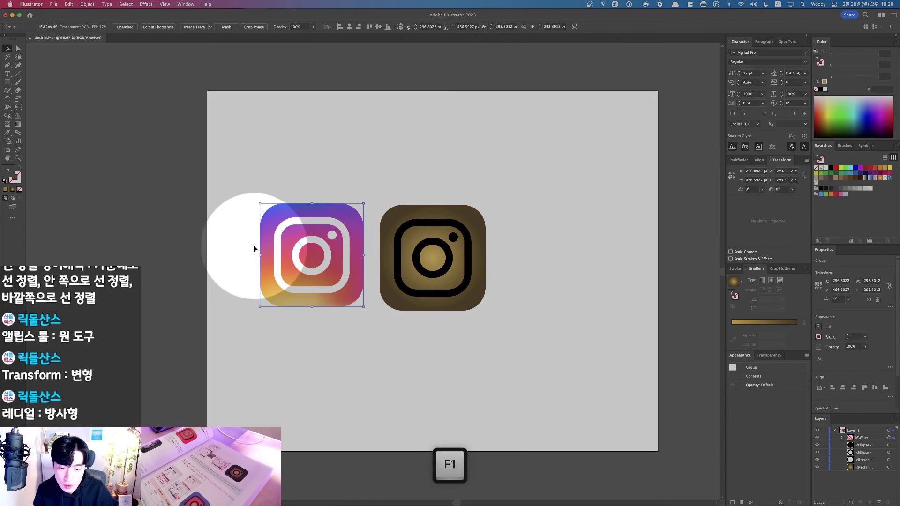
pyautogui.press('F1')
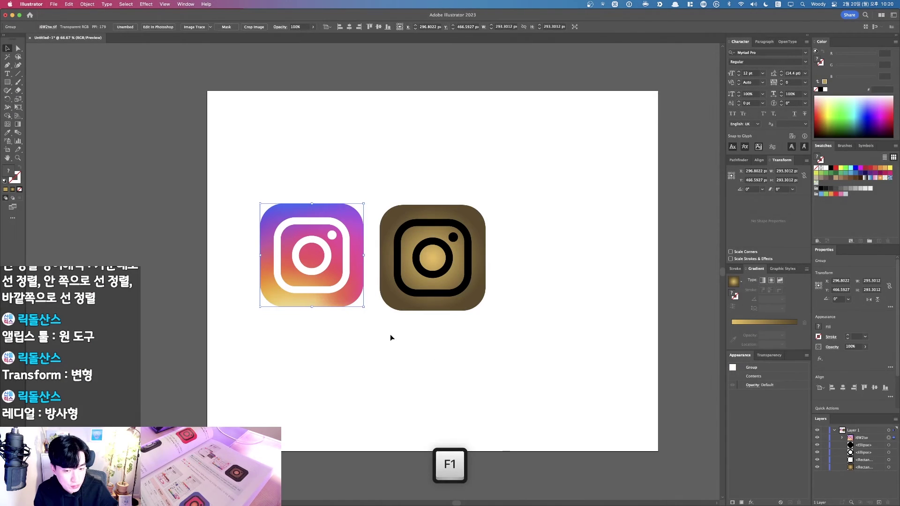
# Step: Recolour the background square's 25% gradient stop with the orange sampled from the lower left of the pasted logo
pyautogui.click(390, 336)
pyautogui.scroll(3, 495, 286)
pyautogui.moveTo(516, 340); pyautogui.dragTo(589, 346)
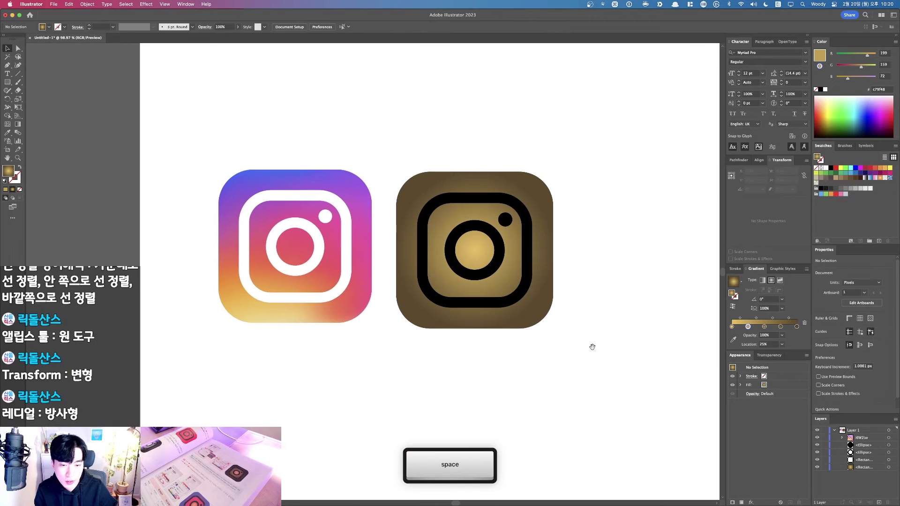
pyautogui.click(529, 319)
pyautogui.press('F1')
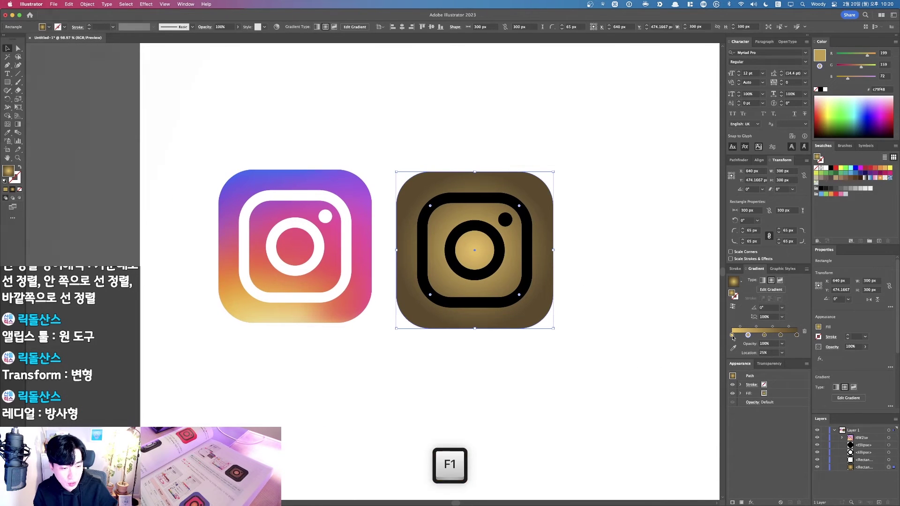
pyautogui.press('F2')
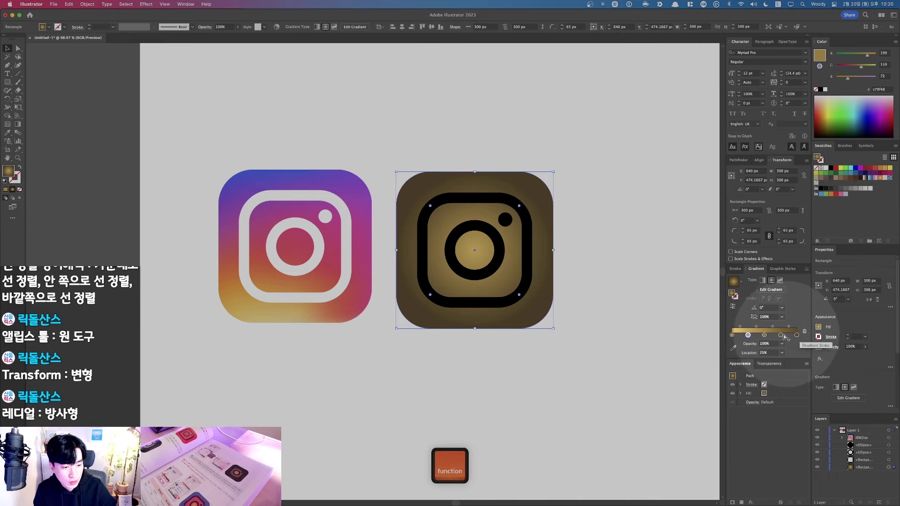
pyautogui.click(734, 350)
pyautogui.press('F1')
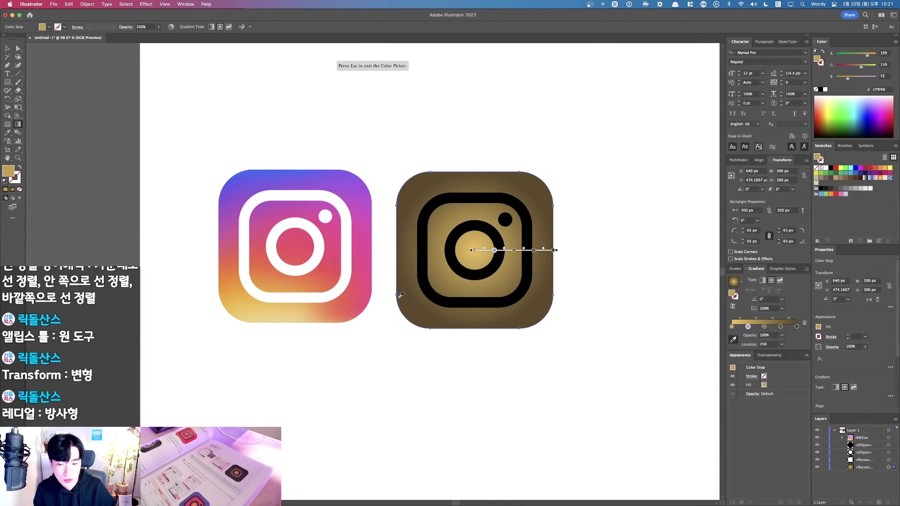
pyautogui.click(277, 282)
pyautogui.press('F1')
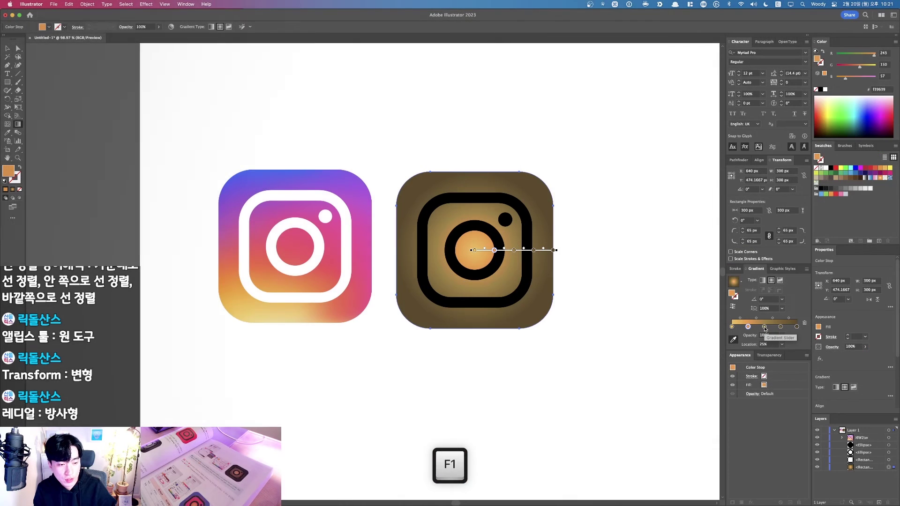
# Step: Recolour the gradient's 50% stop with the red-orange sampled from the middle left of the pasted logo
pyautogui.click(765, 327)
pyautogui.press('F1')
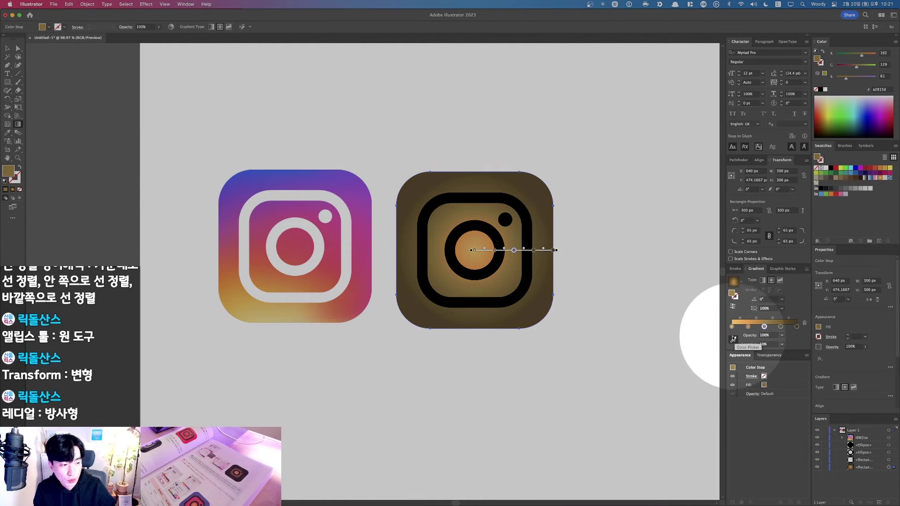
pyautogui.click(734, 341)
pyautogui.press('F1')
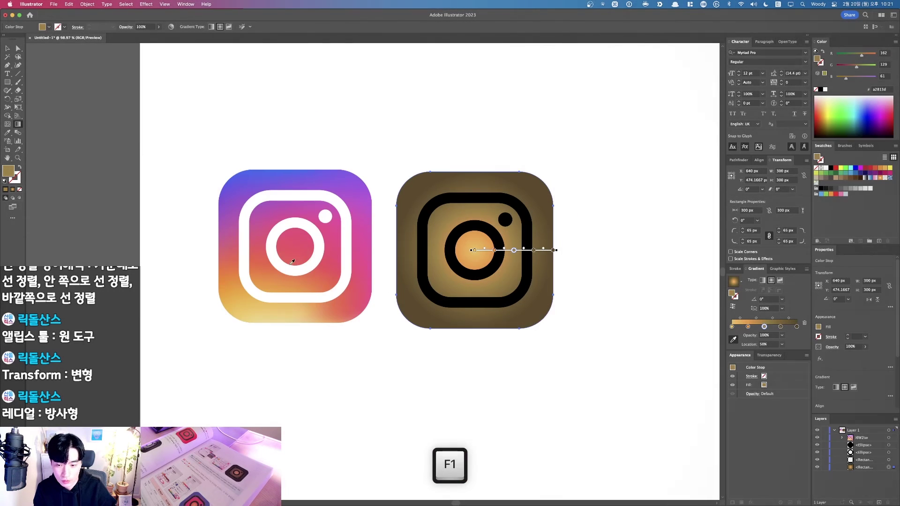
pyautogui.click(263, 258)
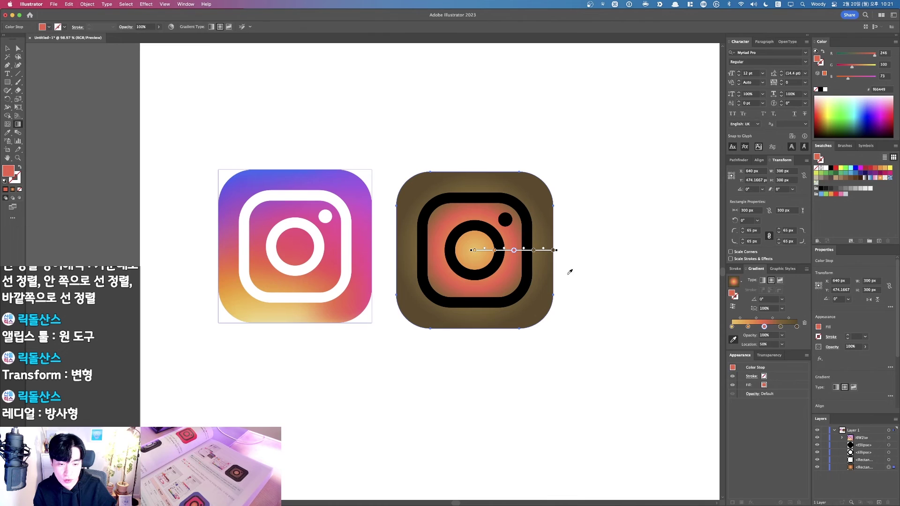
# Step: Sample the pasted logo's pink for the 75% gradient stop and its upper violet for the end stop, and deselect the square
pyautogui.click(781, 328)
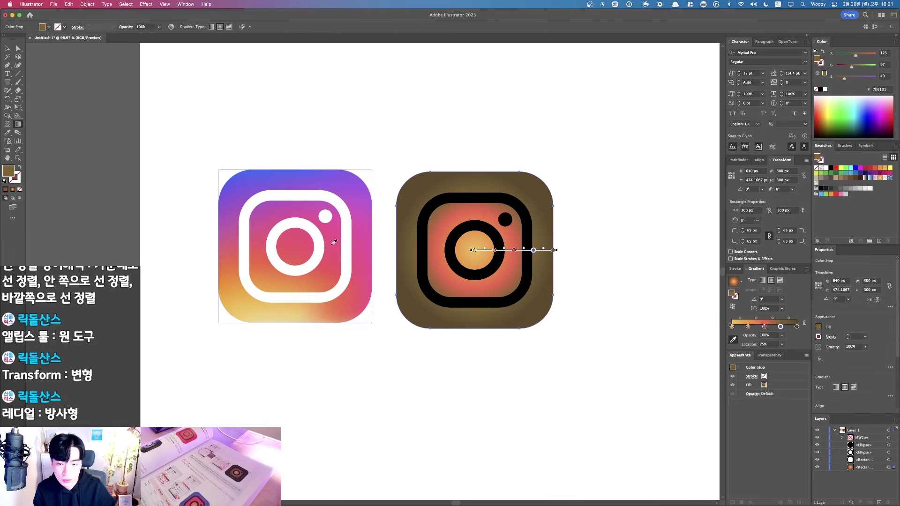
pyautogui.click(333, 228)
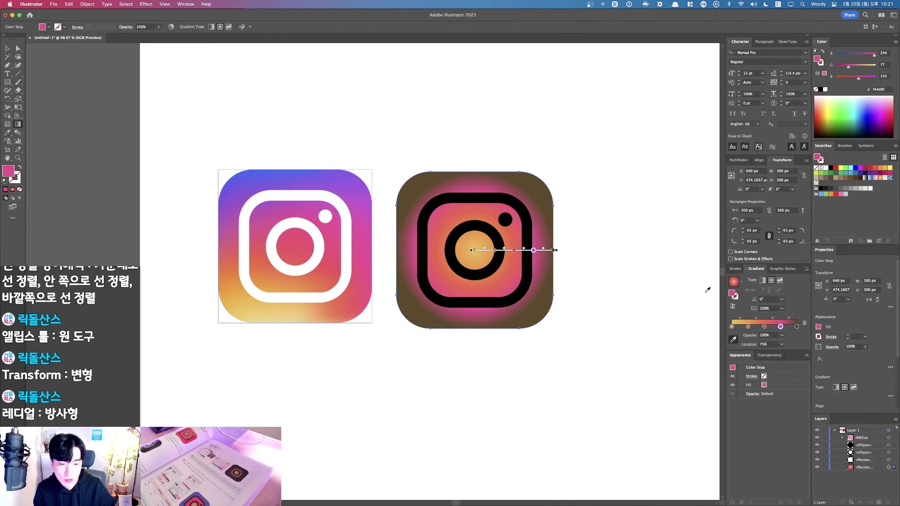
pyautogui.click(797, 328)
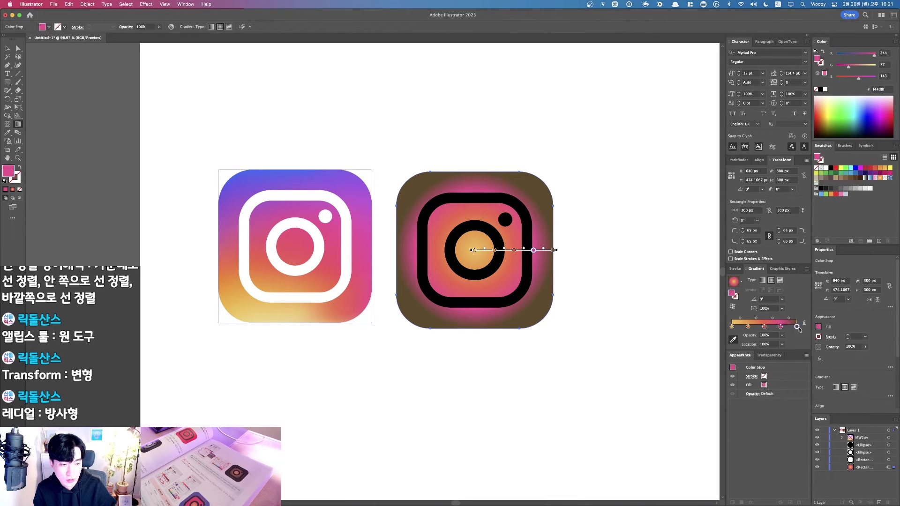
pyautogui.click(317, 174)
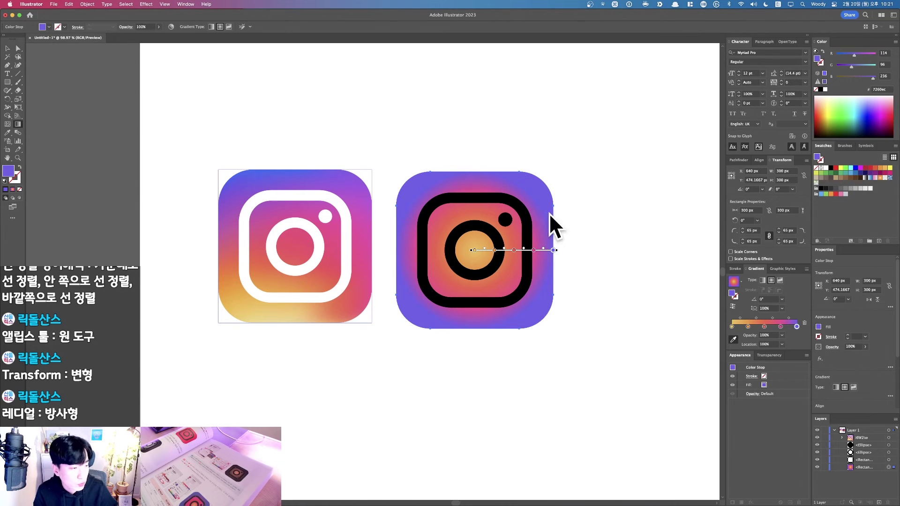
pyautogui.click(7, 49)
pyautogui.click(285, 104)
# Step: Duplicate the gradient rounded square into the empty area at the artboard's upper right, at about X 1032 px, Y 277 px
pyautogui.press('space')
pyautogui.moveTo(372, 75); pyautogui.dragTo(326, 143)
pyautogui.press('v')
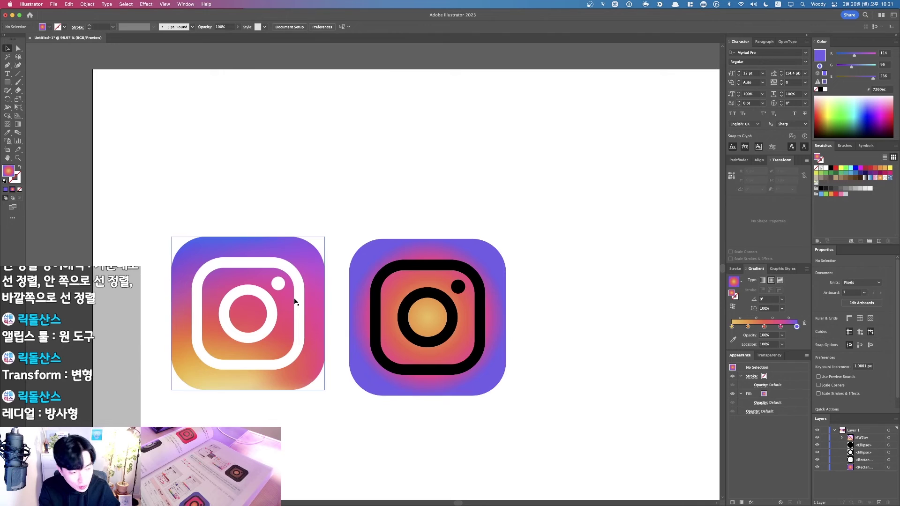
pyautogui.press('space')
pyautogui.moveTo(311, 185); pyautogui.dragTo(377, 174)
pyautogui.hscroll(-3, 368, 185)
pyautogui.scroll(-2, 367, 185)
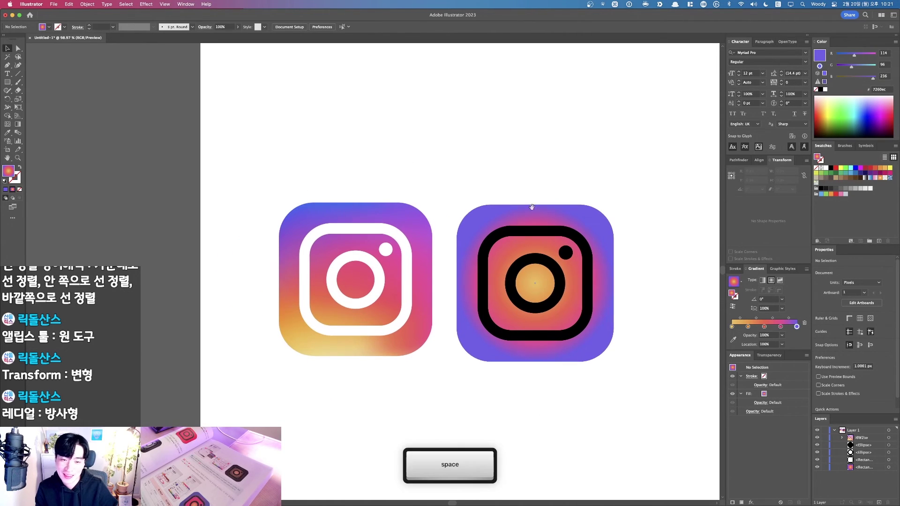
pyautogui.moveTo(525, 213); pyautogui.dragTo(374, 158)
pyautogui.moveTo(284, 235); pyautogui.dragTo(489, 132)
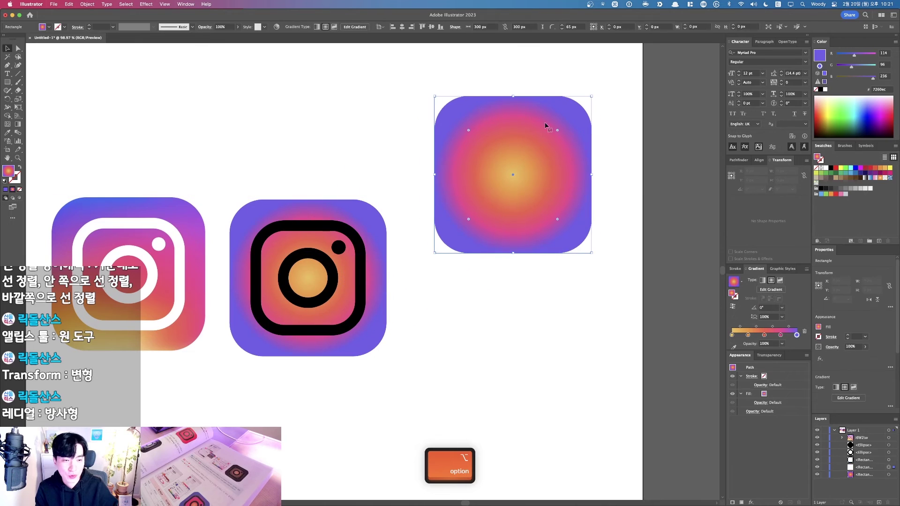
pyautogui.press('space')
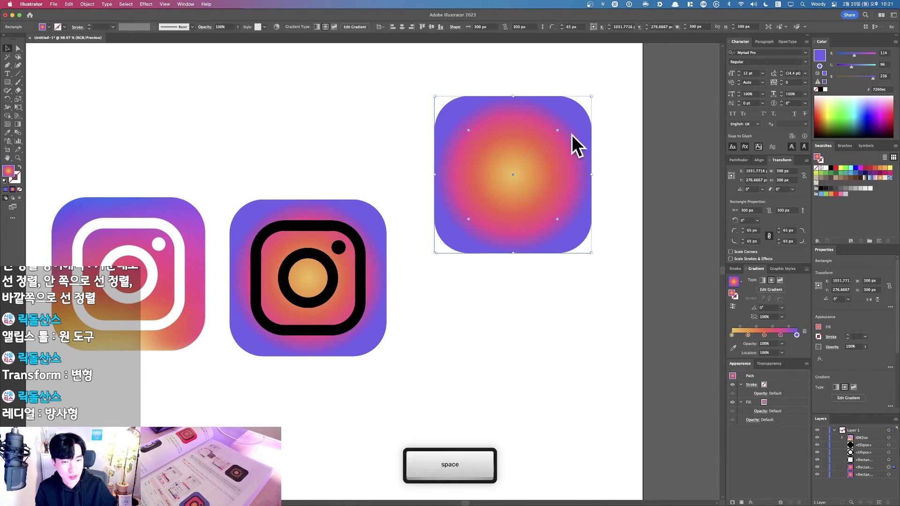
# Step: Draw a rectangle of about 211 x 227 px below the duplicated square and fill it with green 009245
pyautogui.scroll(-3, 518, 332)
pyautogui.click(54, 129)
pyautogui.press('m')
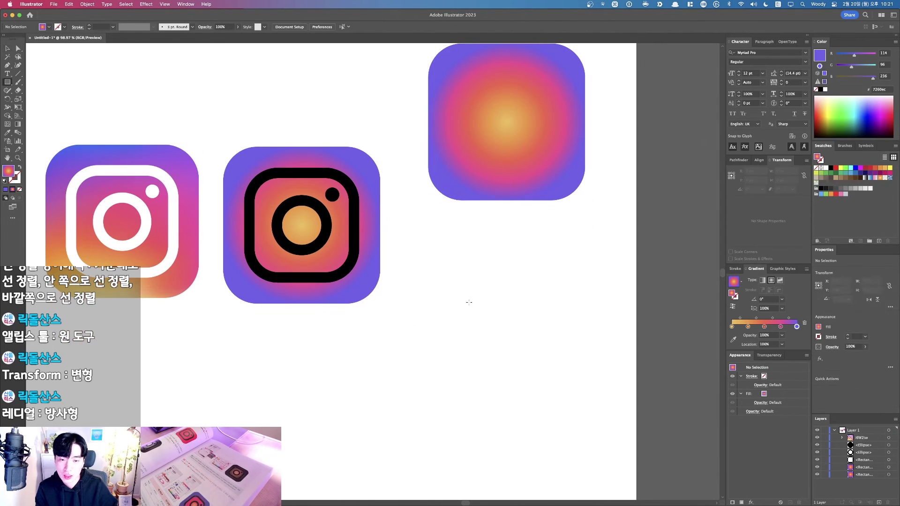
pyautogui.moveTo(455, 266); pyautogui.dragTo(567, 385)
pyautogui.click(830, 173)
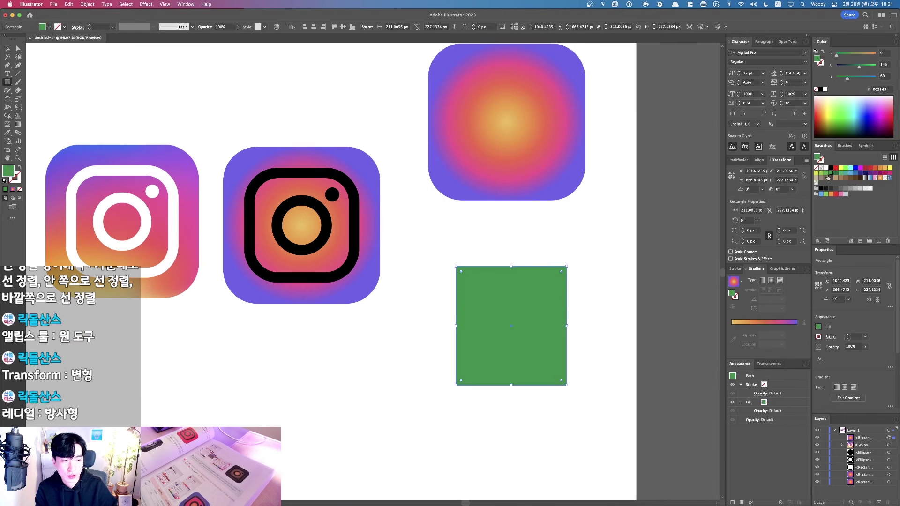
pyautogui.press('space')
pyautogui.moveTo(528, 289); pyautogui.dragTo(553, 295)
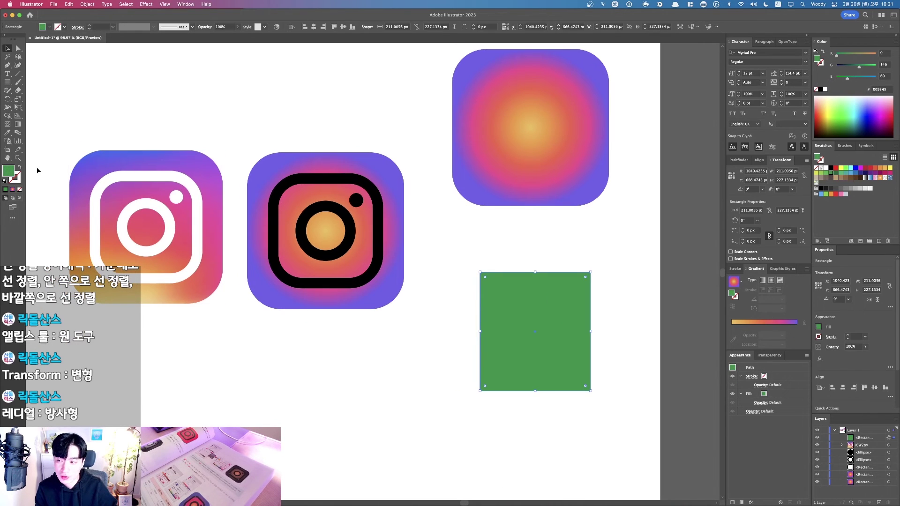
pyautogui.press('F1')
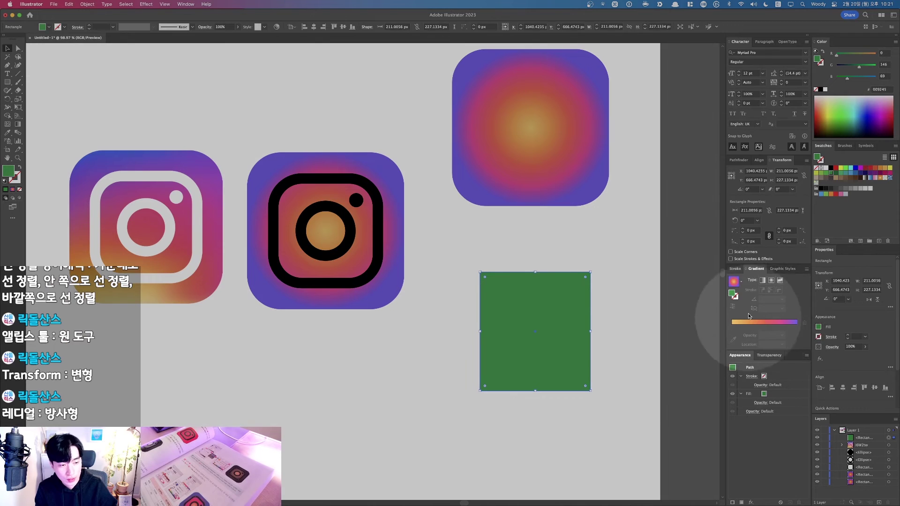
# Step: Apply the duplicated rounded square's radial gradient to the green rectangle with the Eyedropper, and undo it
pyautogui.press('fn')
pyautogui.press('F1')
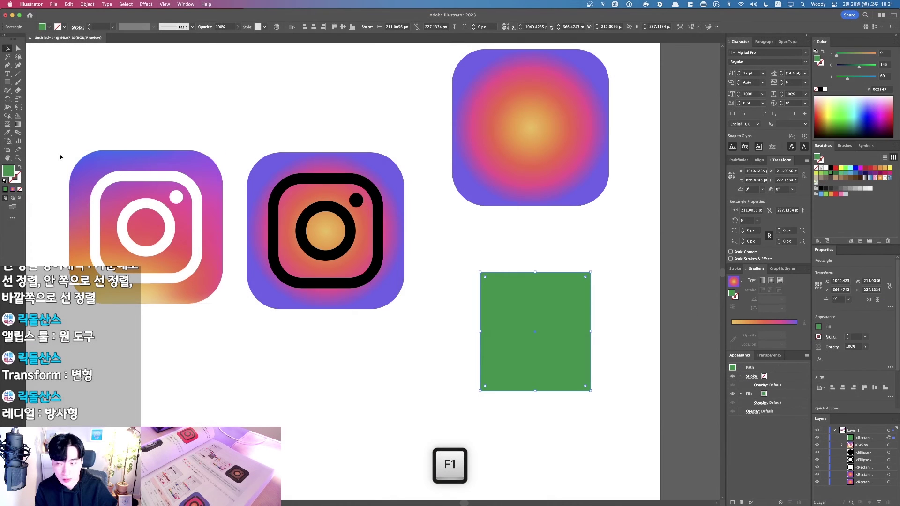
pyautogui.press('F1')
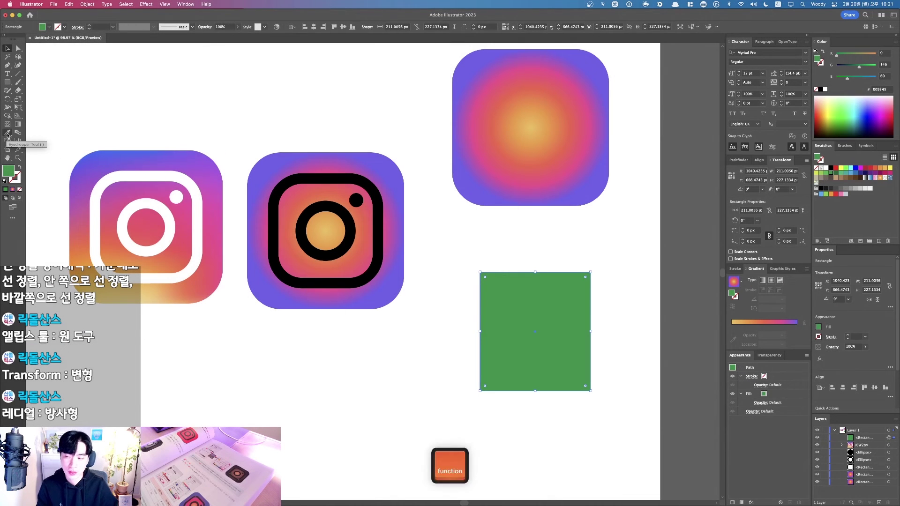
pyautogui.click(7, 136)
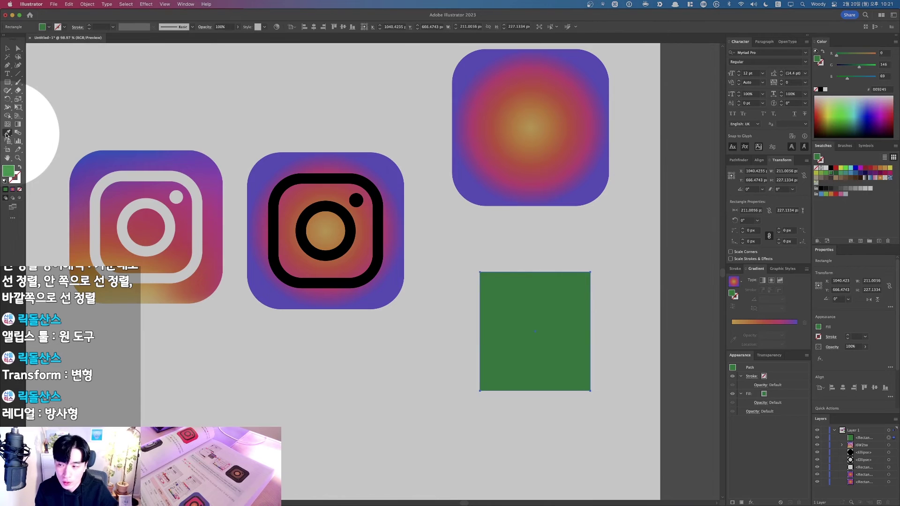
pyautogui.press('F1')
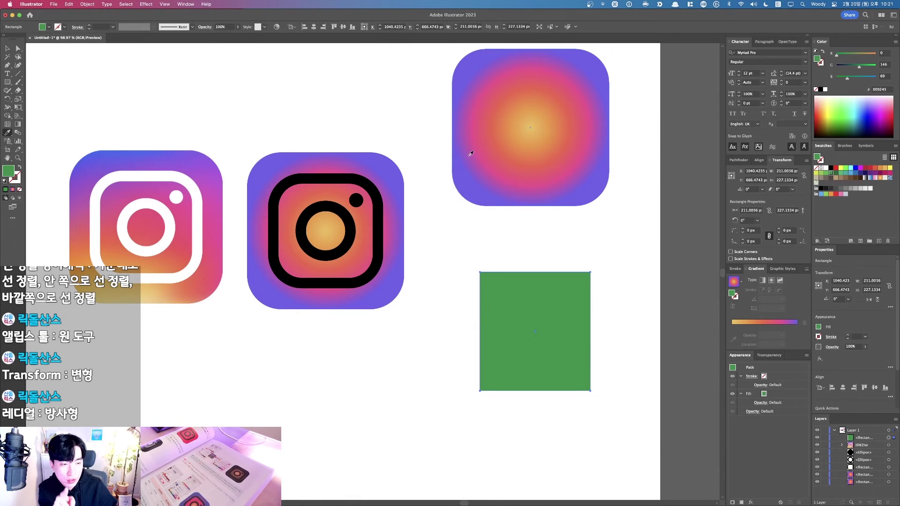
pyautogui.click(541, 154)
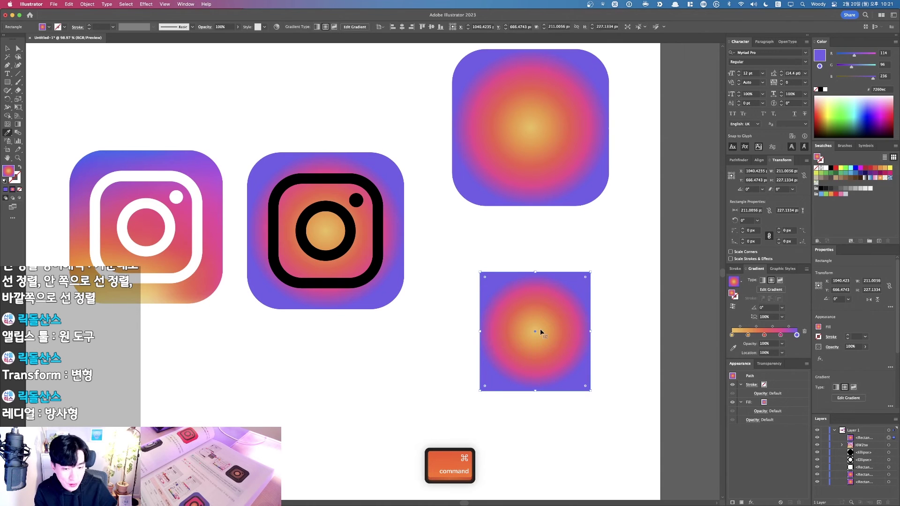
pyautogui.press('super+z')
pyautogui.press('F1')
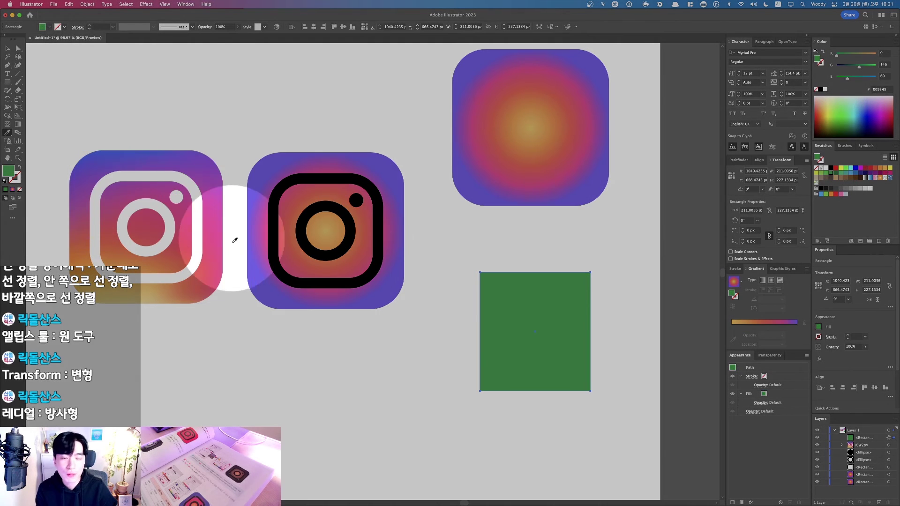
# Step: Fill the green rectangle with pink sampled from the pasted logo, and replace it with the duplicated square's gradient using the Eyedropper
pyautogui.press('F1')
pyautogui.hscroll(-1, 196, 272)
pyautogui.hscroll(-5, 196, 272)
pyautogui.press('super+y')
pyautogui.press('super+y')
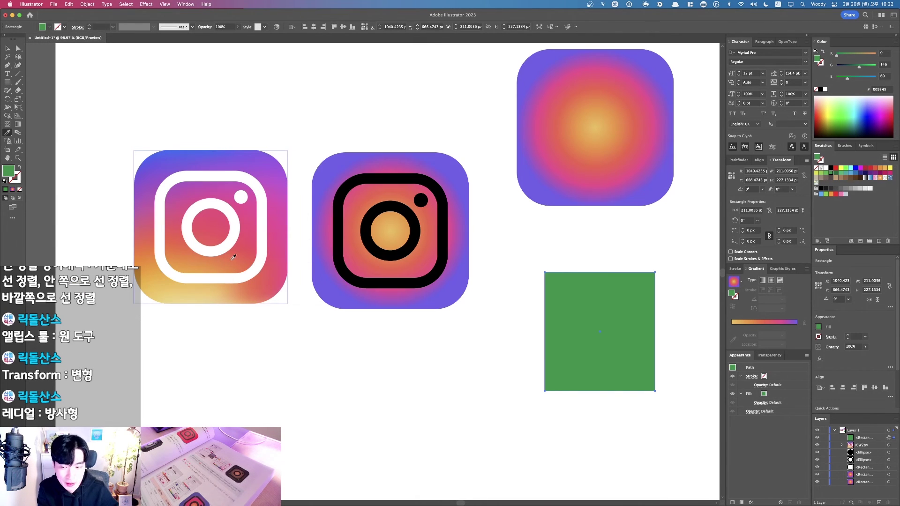
pyautogui.click(246, 247)
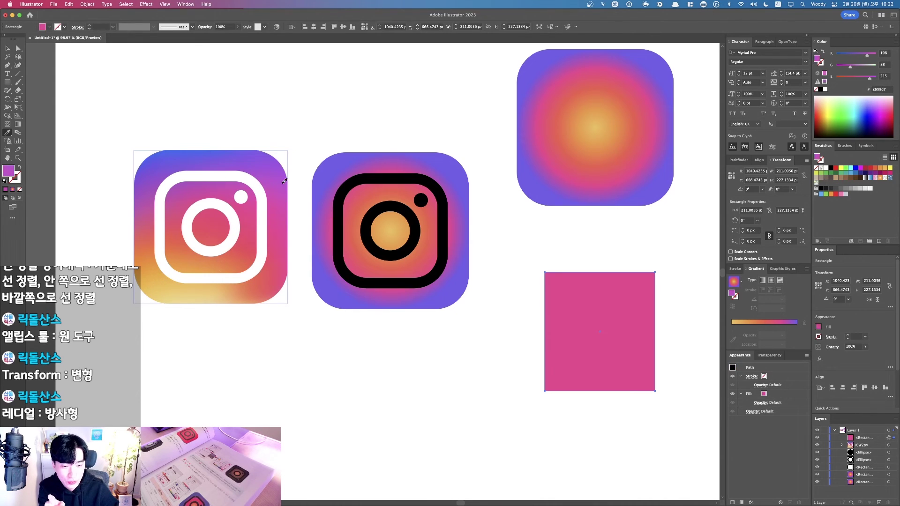
pyautogui.click(585, 140)
pyautogui.press('v')
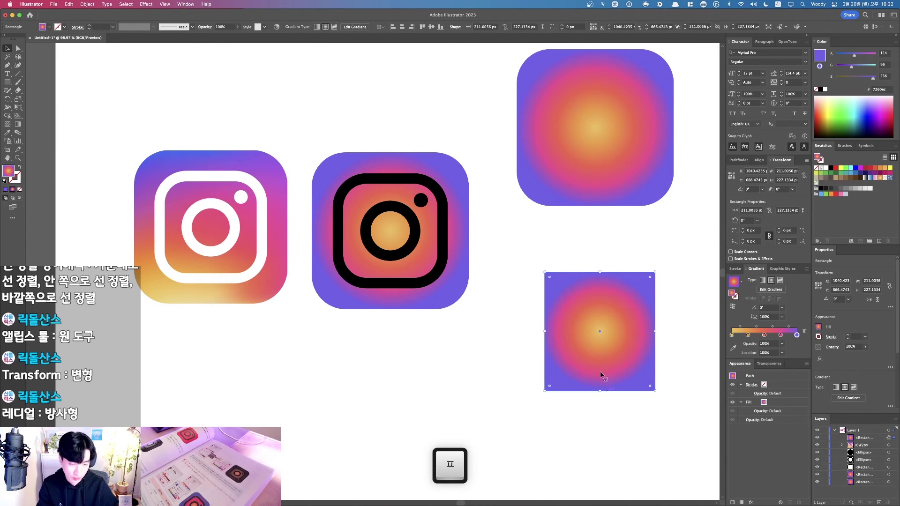
# Step: Delete the test rectangle, the duplicated gradient square and the pasted logo, keeping only the camera icon on the artboard
pyautogui.press('Delete')
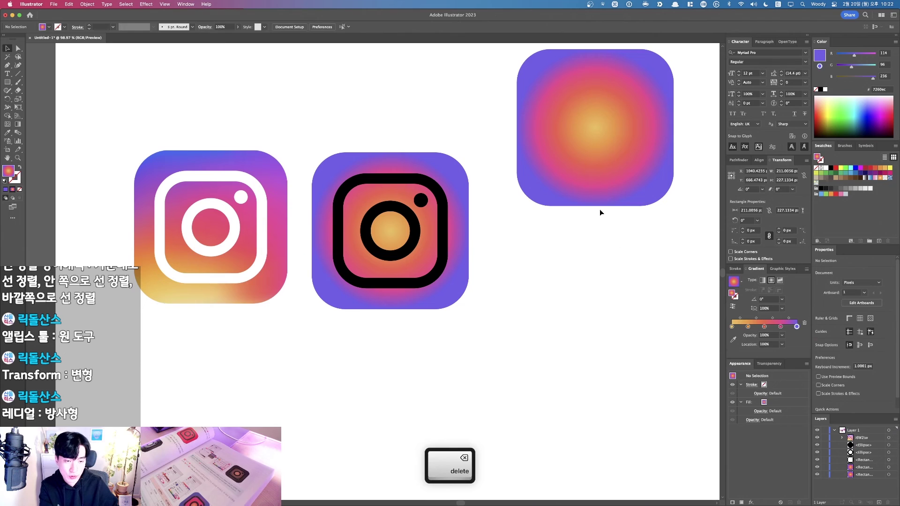
pyautogui.click(600, 201)
pyautogui.press('Delete')
pyautogui.click(231, 225)
pyautogui.press('Delete')
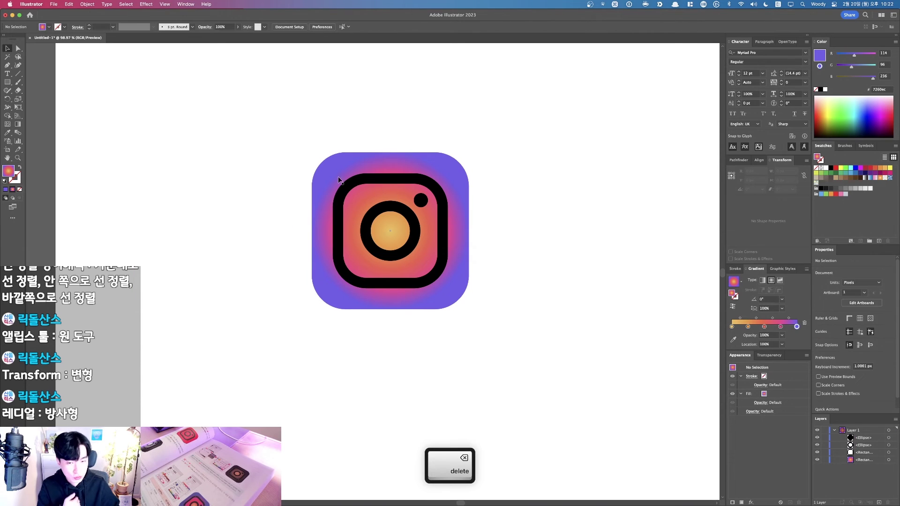
# Step: Select the gradient-filled rounded square behind the camera outline
pyautogui.click(377, 168)
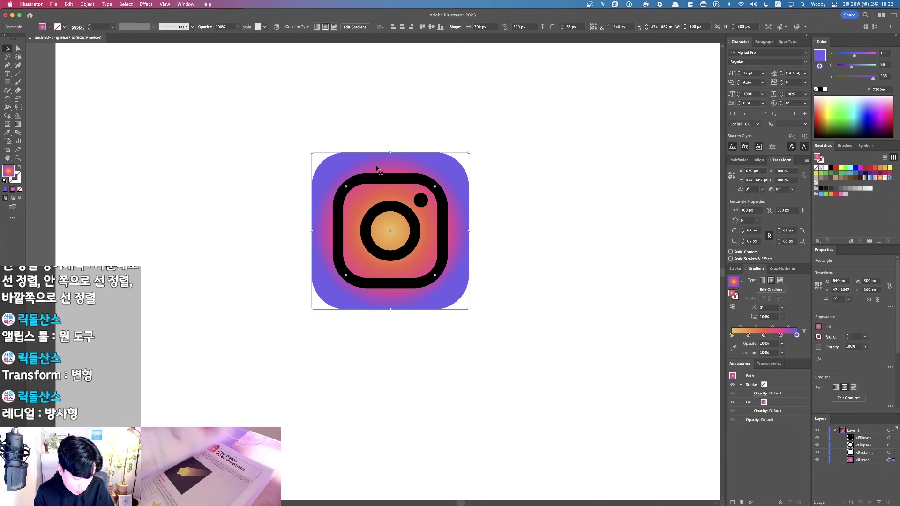